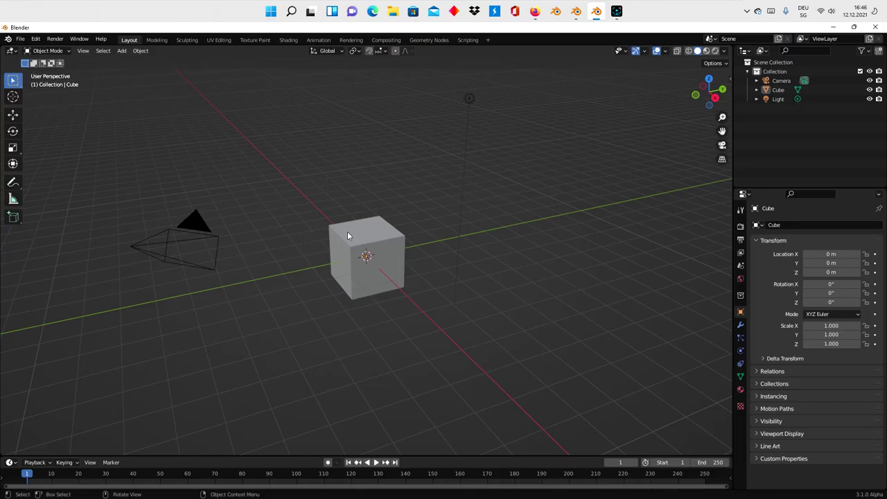
Delete the default camera, cube and light, and add a mesh circle at the origin.
key("a")
left_click(347, 231, "shift")
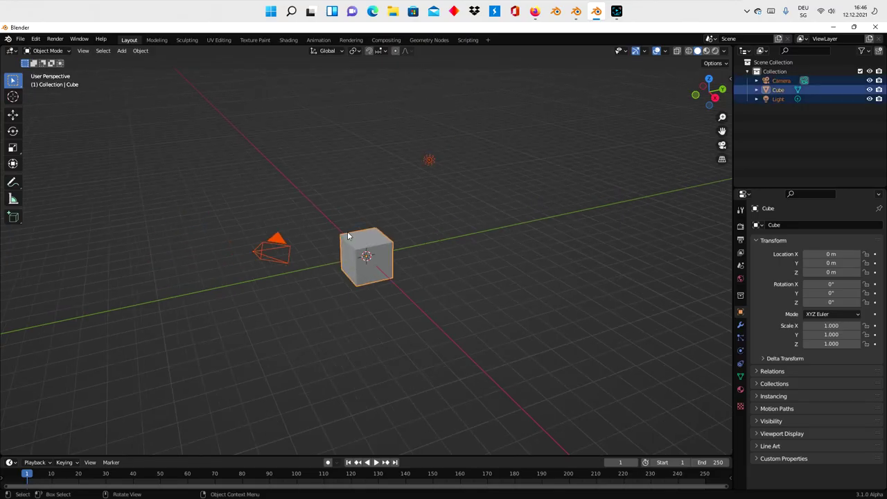
key("x")
left_click(348, 236)
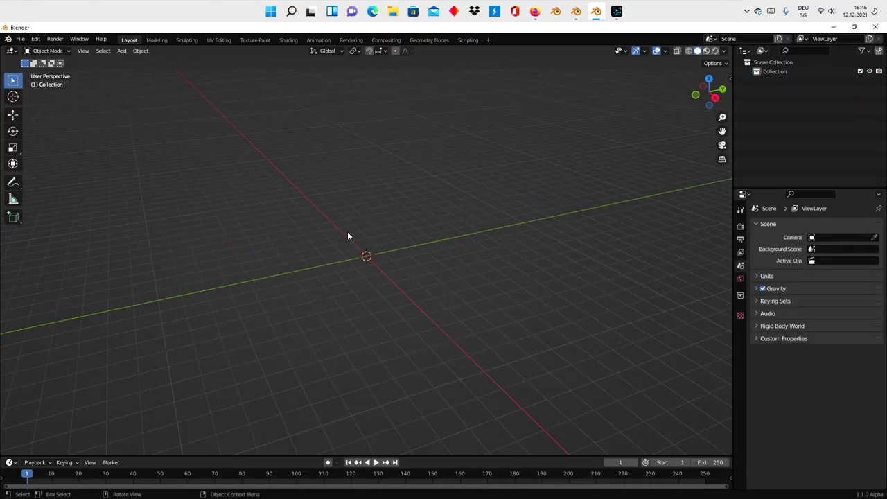
key("shift+a")
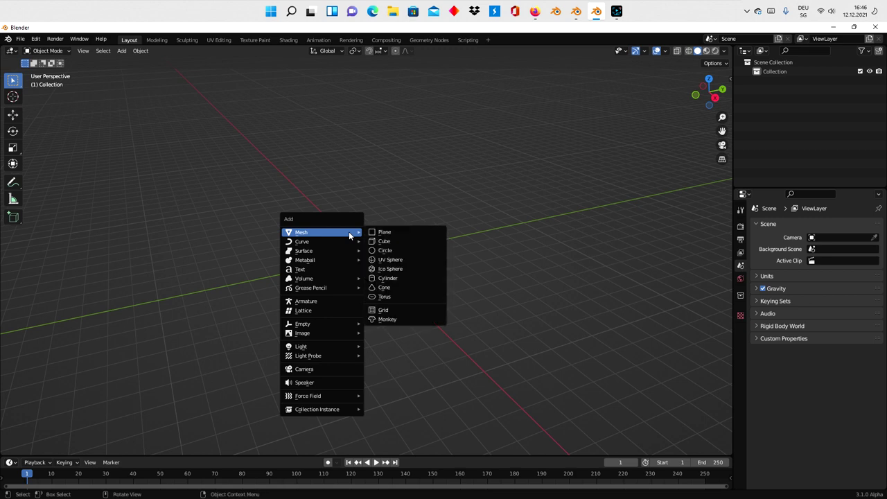
left_click(398, 250)
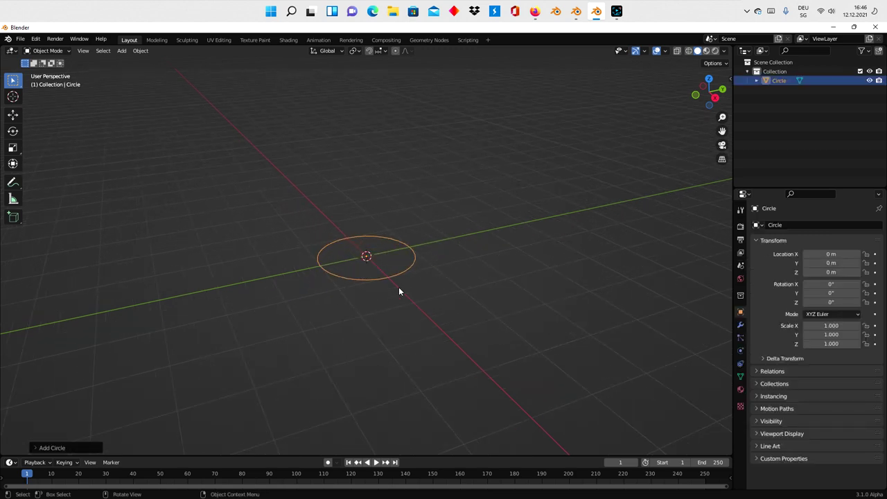
Add a new particle system to the circle and start playback.
left_click(741, 338)
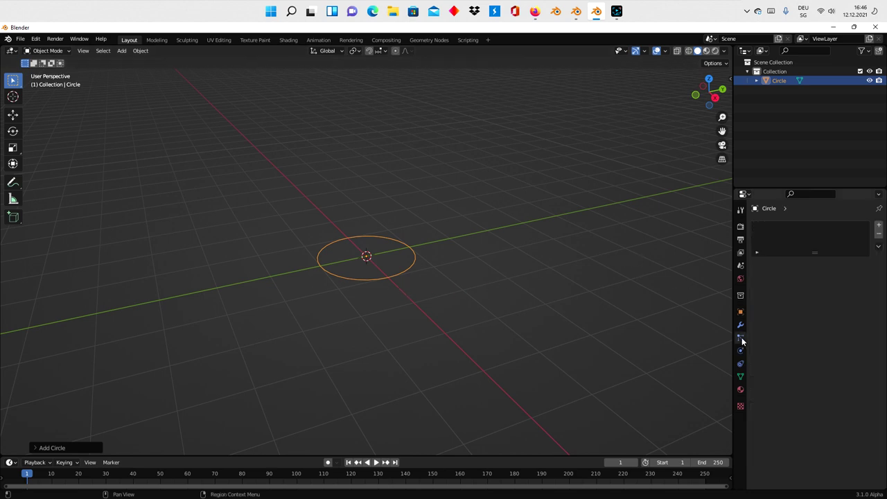
left_click(879, 227)
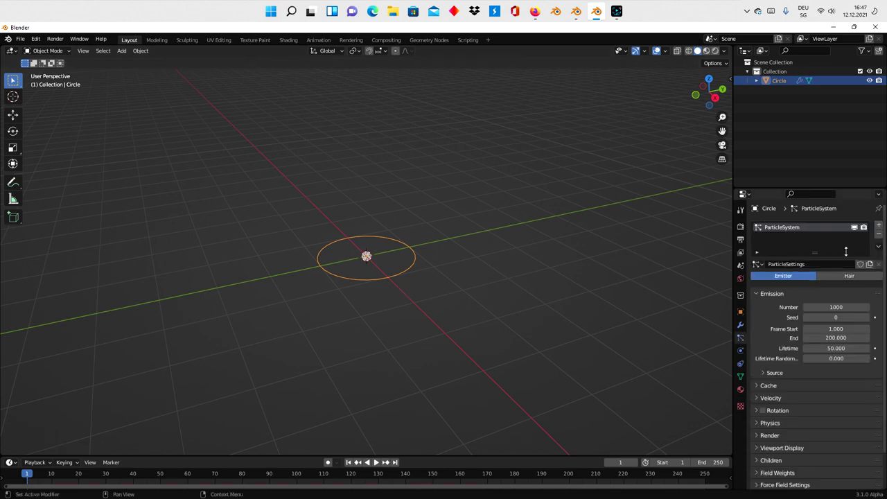
left_click(376, 463)
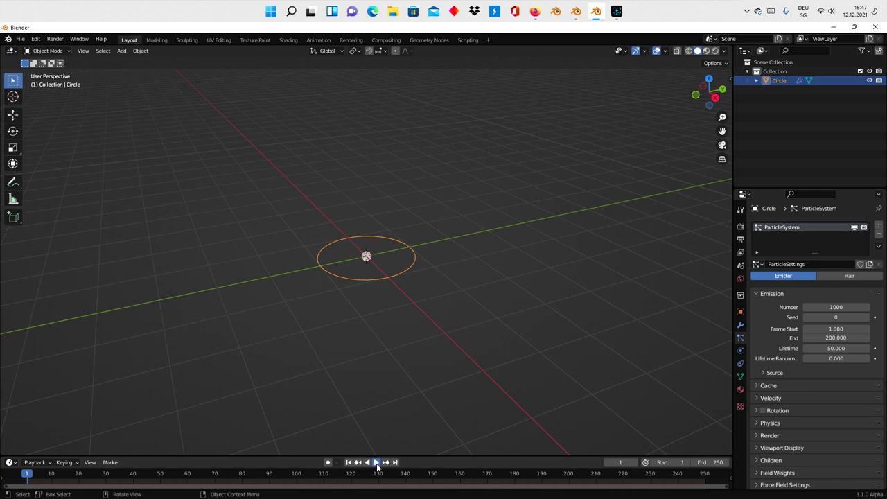
Set end frame 800 and 300 particles emitted frames -200 to 800, lifetime 1000.
left_click_drag(496, 453, 479, 366)
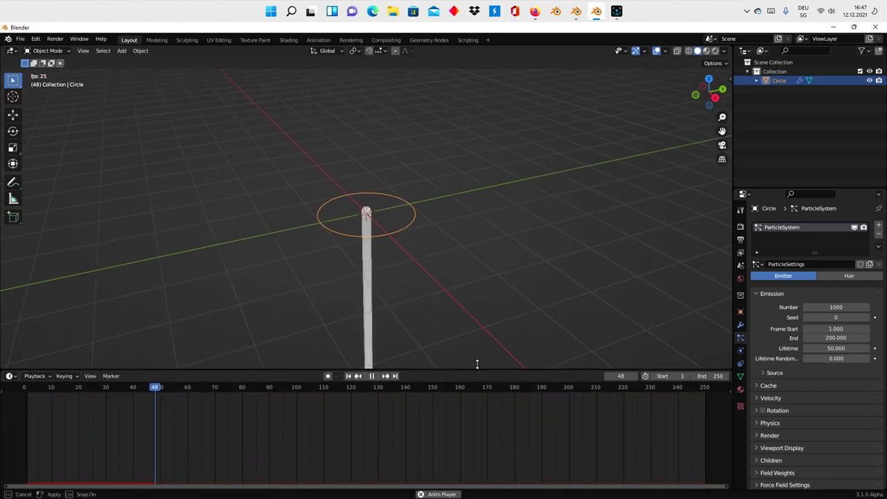
scroll(438, 426, "down", 2)
scroll(438, 427, "down", 2)
scroll(437, 429, "down", 1)
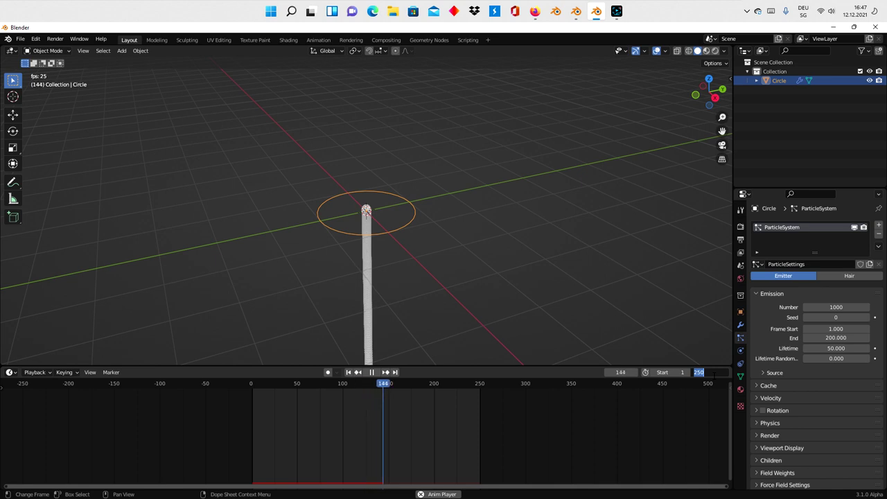
left_click(706, 373)
type("80")
key("Return")
scroll(485, 417, "down", 1)
scroll(484, 424, "down", 2)
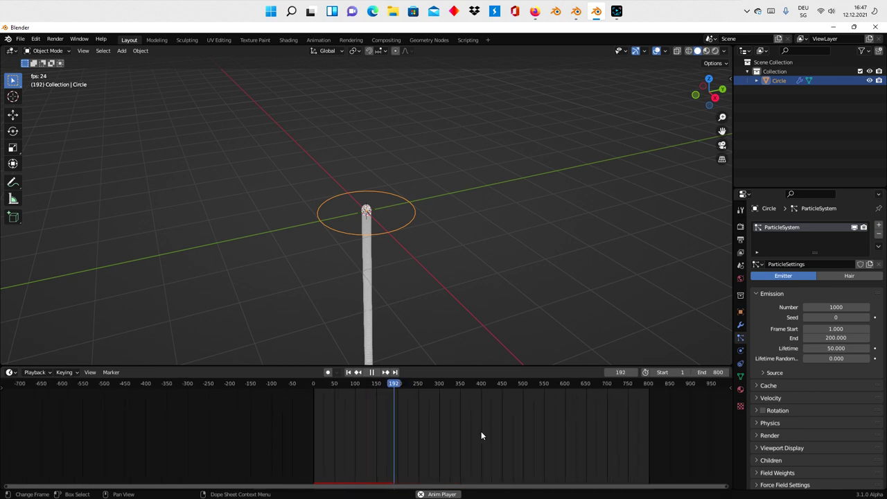
scroll(485, 426, "down", 1)
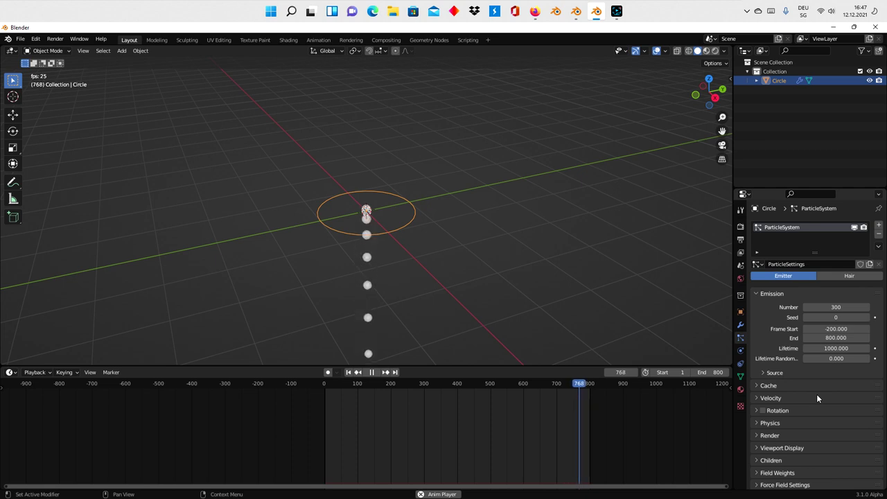
Set the particle Emit From source to Vertices.
left_click(775, 372)
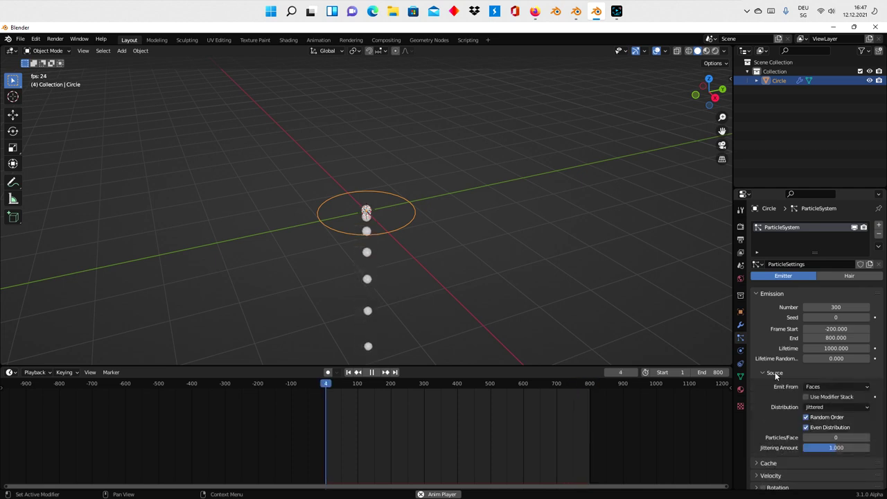
left_click(820, 386)
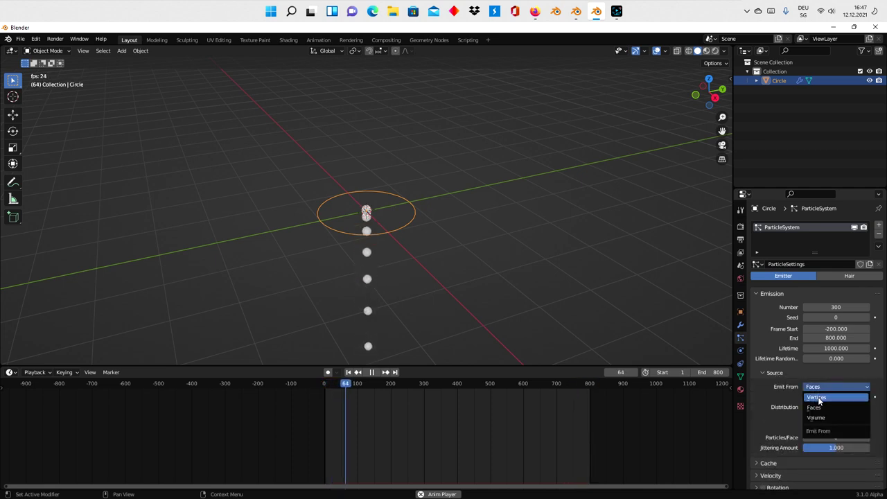
left_click(819, 398)
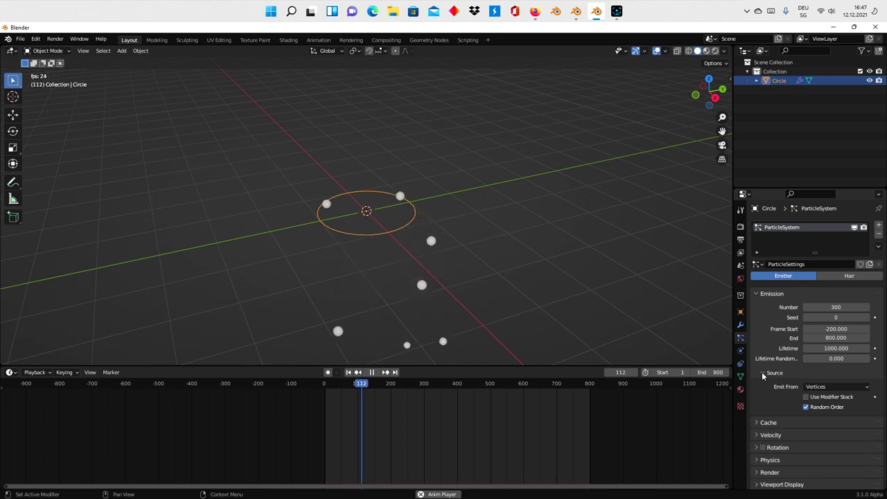
left_click(753, 295)
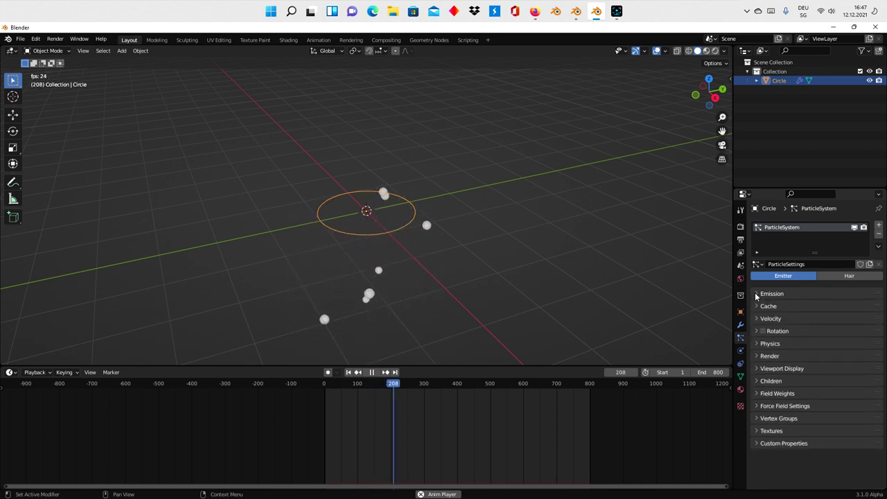
Set the particles' Normal velocity to 0.2 m/s in the Velocity panel.
left_click(764, 317)
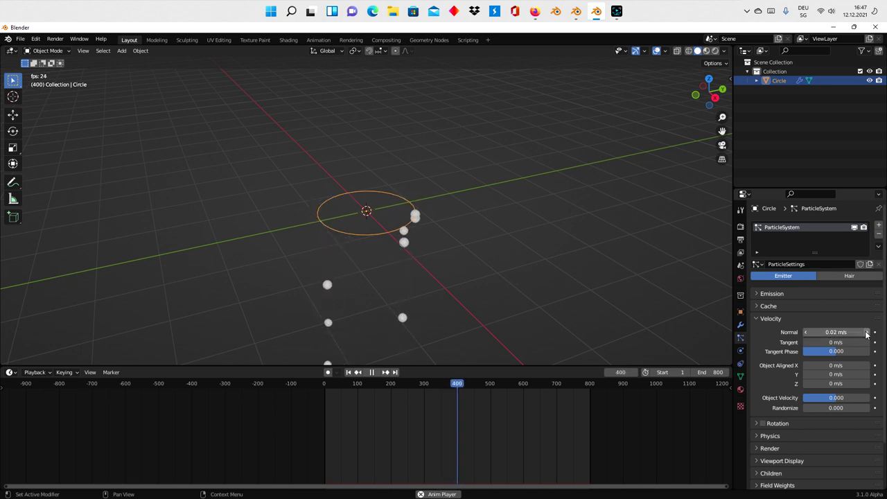
left_click(761, 319)
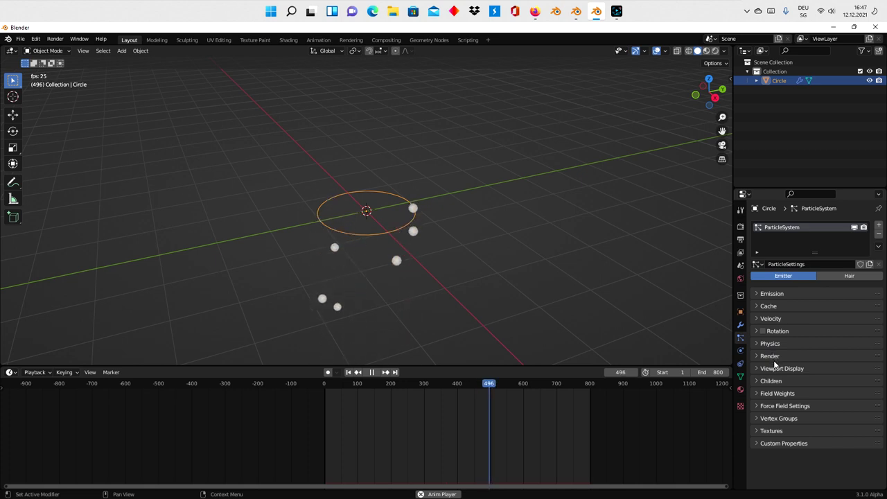
left_click(774, 393)
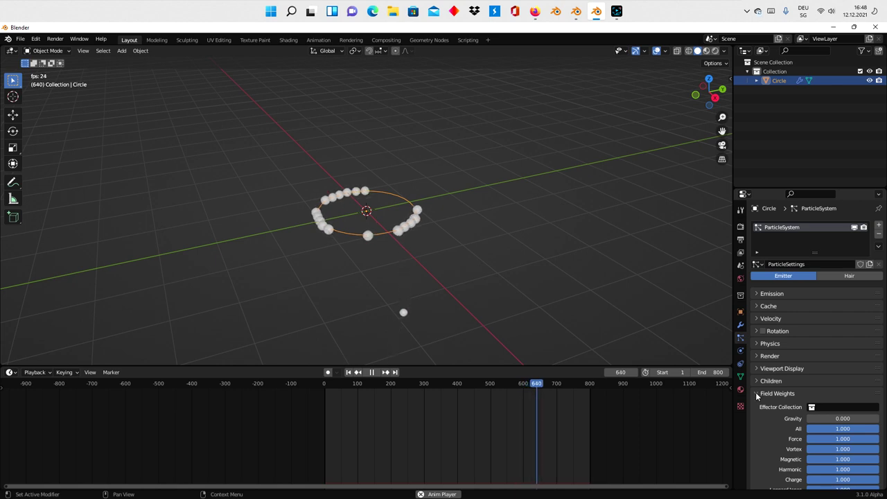
left_click(756, 394)
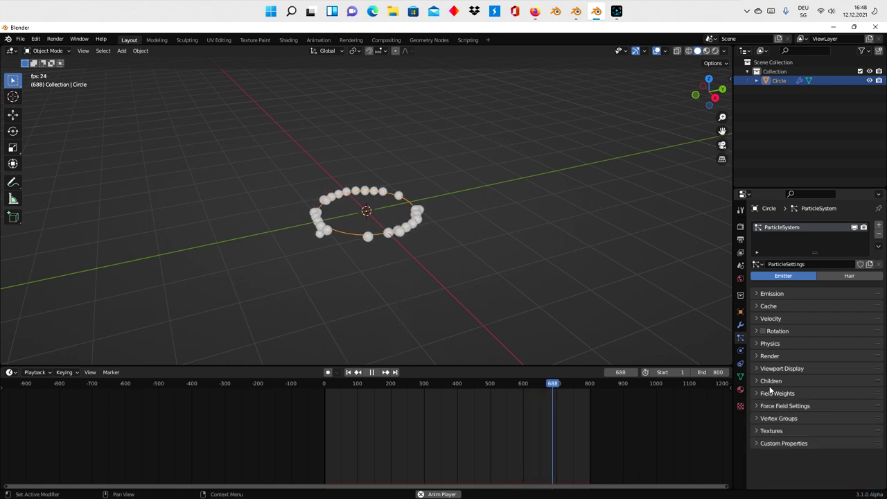
left_click(771, 318)
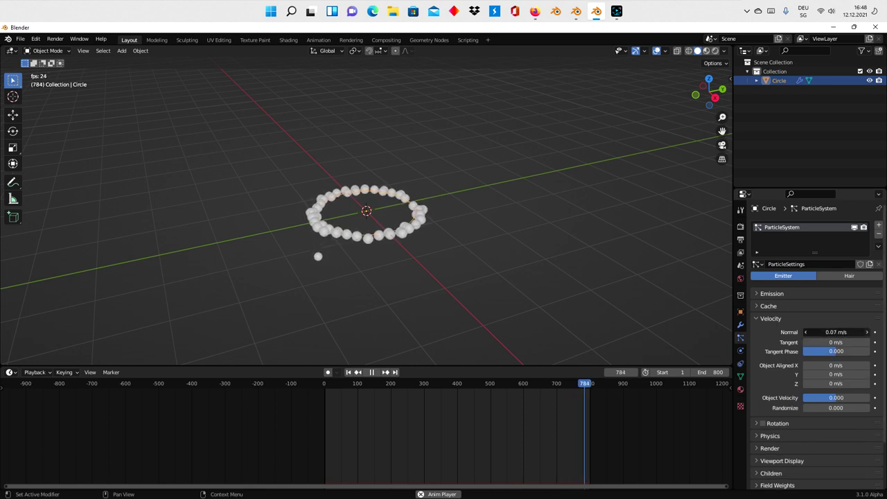
left_click_drag(835, 332, 867, 332)
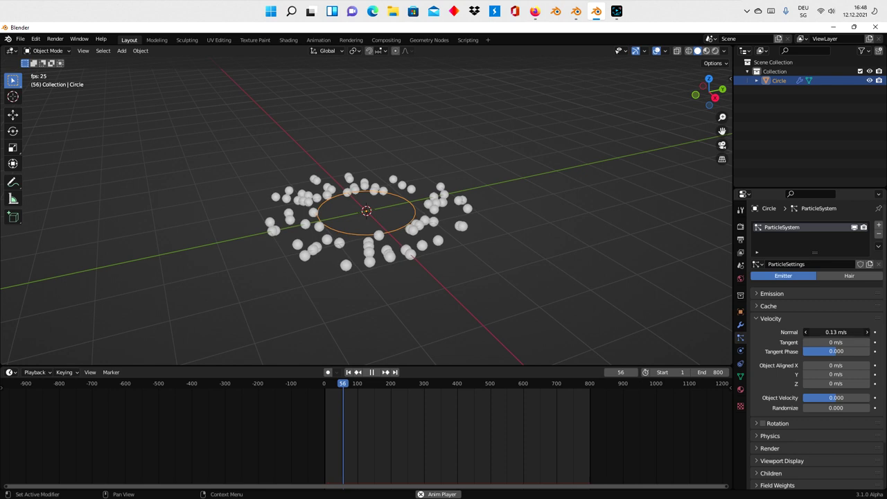
left_click(842, 332)
key("BackSpace")
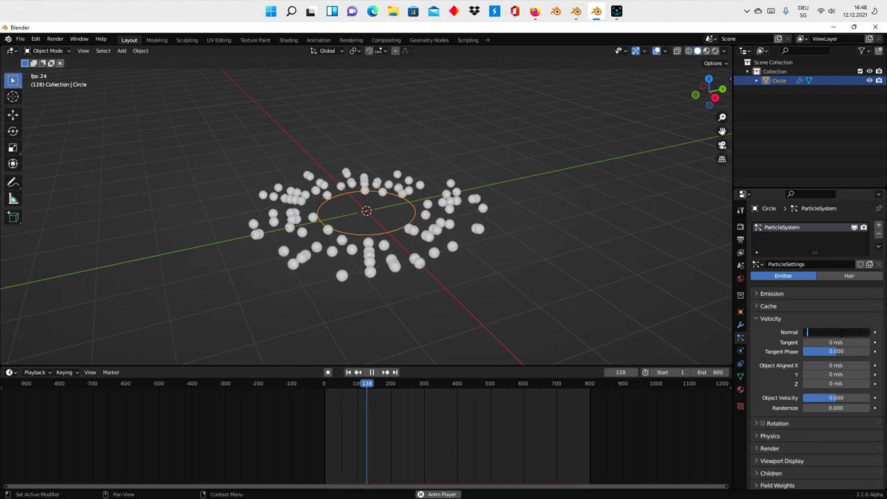
type("2")
key("Return")
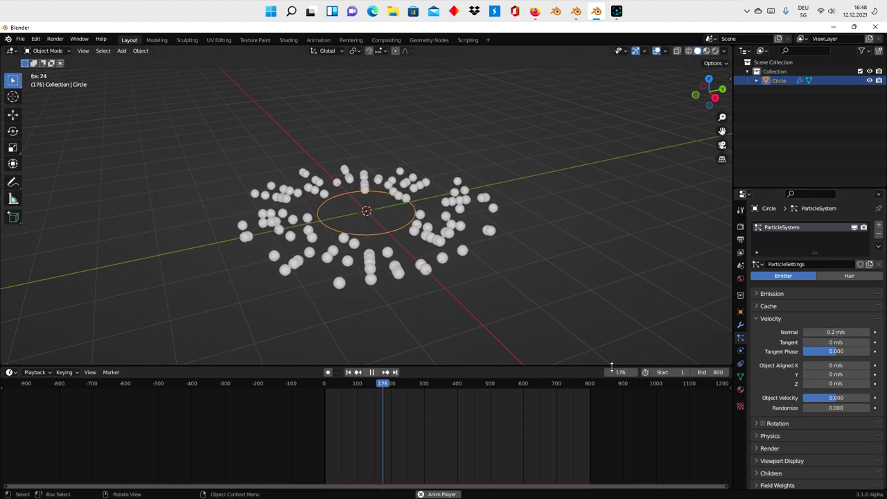
Replay the animation and orbit to inspect the outward particle spread.
left_click(349, 371)
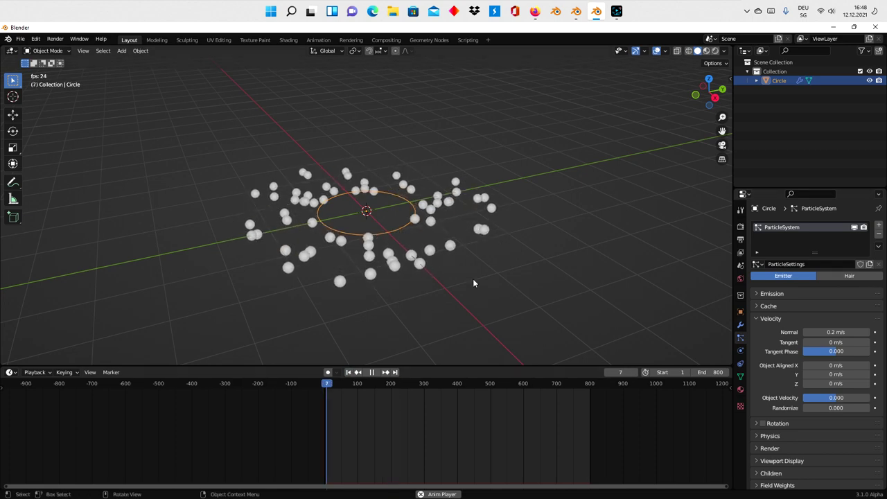
mouse_move(460, 274)
middle_mouse_down()
mouse_move(488, 292)
mouse_move(417, 261)
middle_mouse_up()
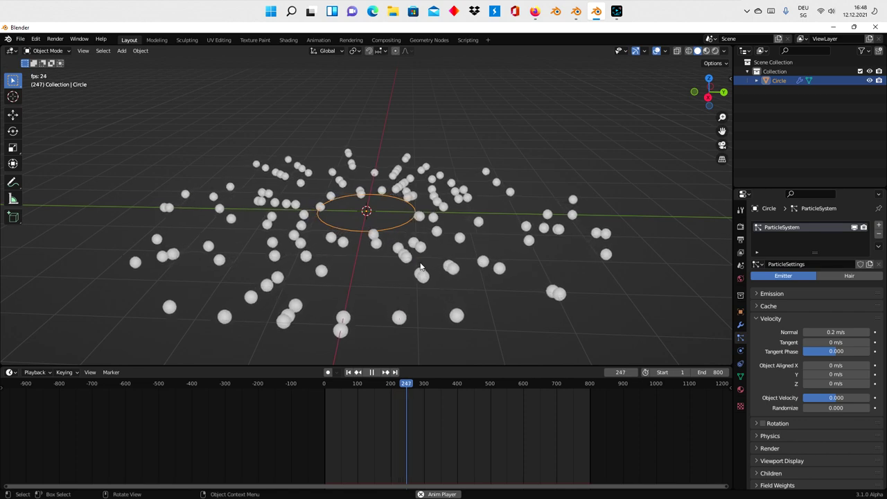
middle_click_drag(420, 267, 419, 217)
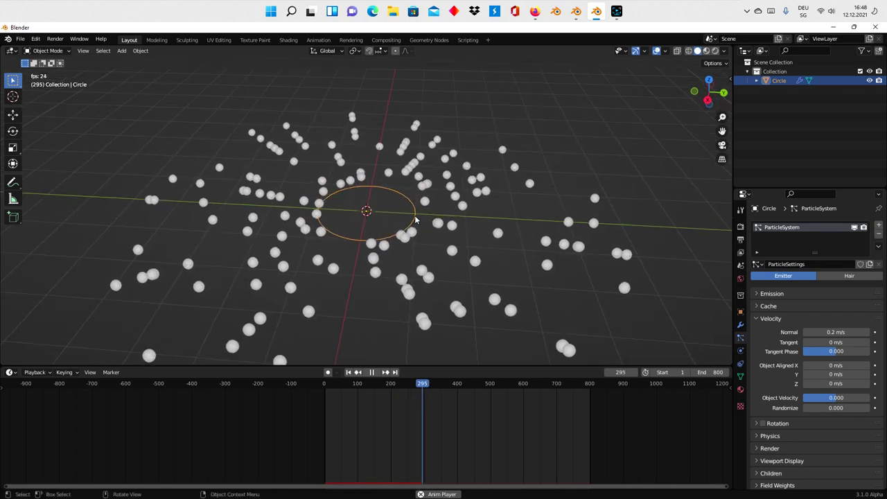
Subdivide the circle's vertices in Edit Mode and replay the animation.
key("Tab")
right_click(419, 217)
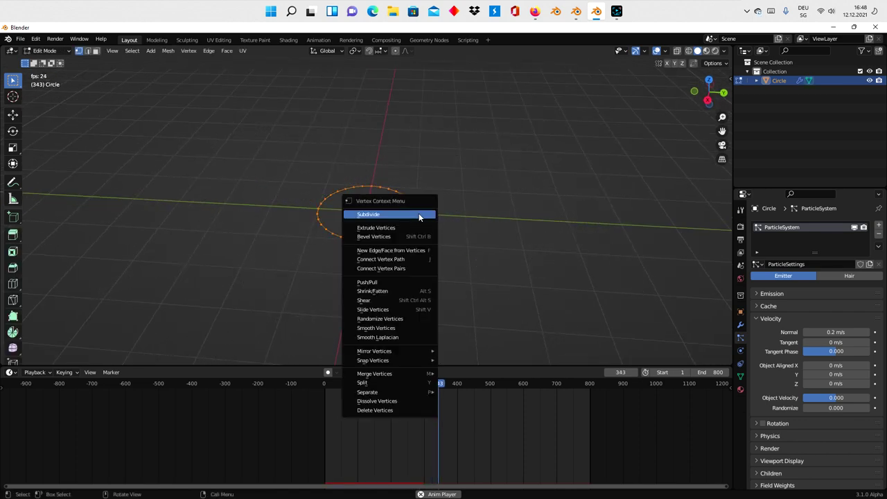
left_click(419, 217)
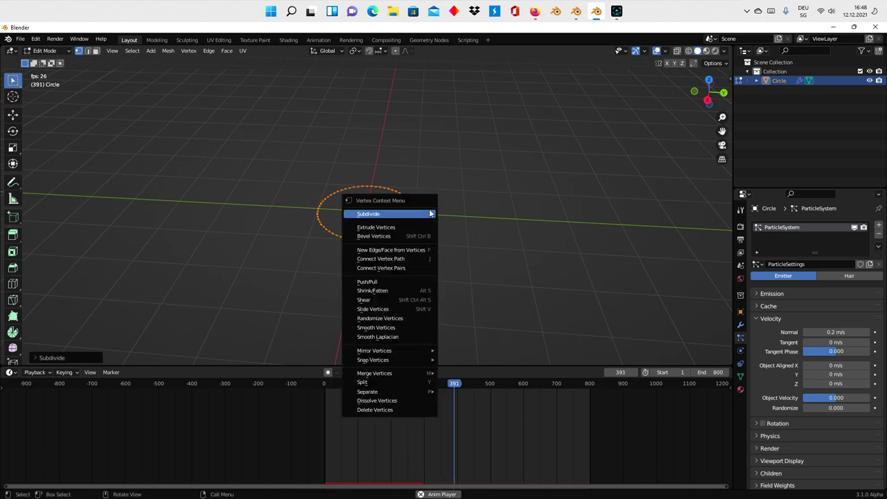
left_click(430, 213)
key("Tab")
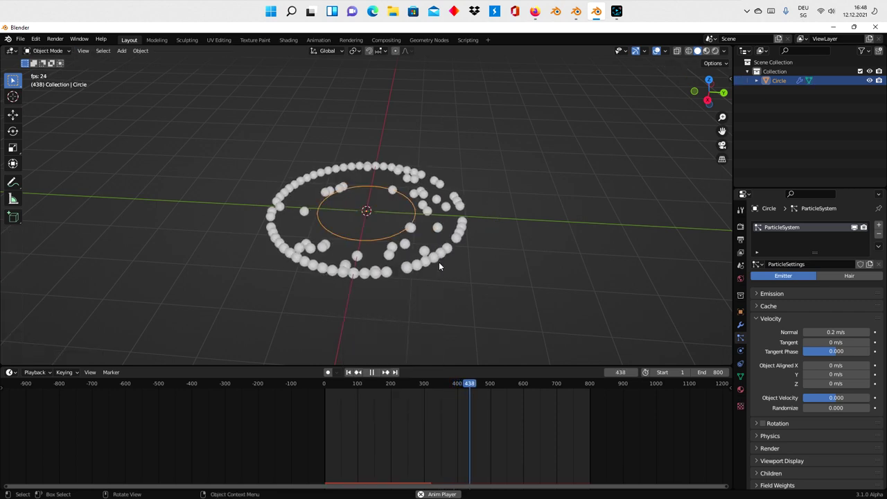
left_click(348, 372)
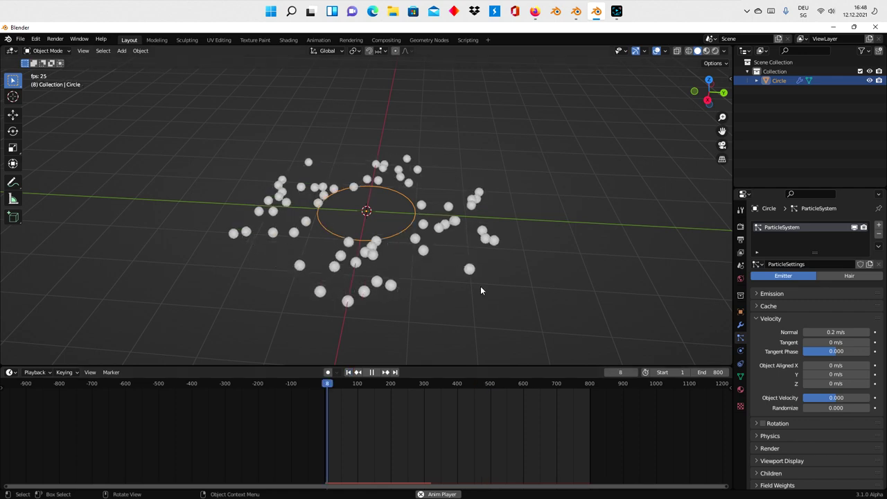
mouse_move(478, 287)
middle_mouse_down()
mouse_move(413, 274)
mouse_move(513, 249)
middle_mouse_up()
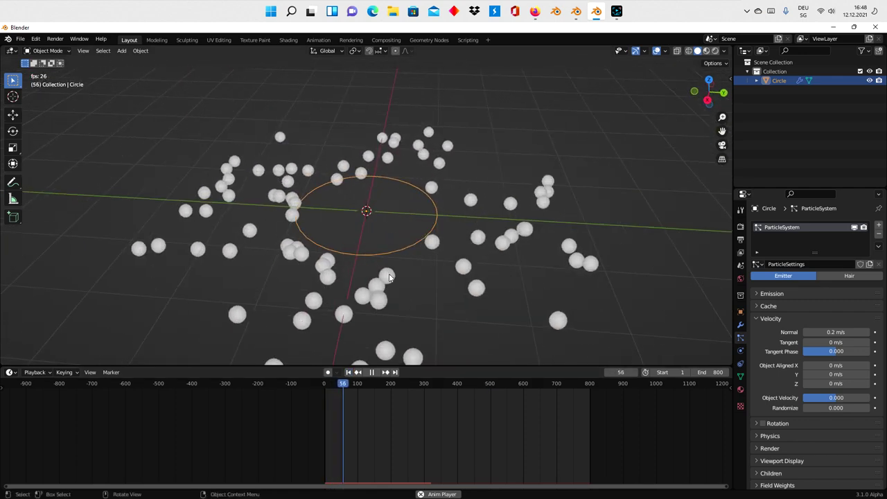
Collapse the Emission and Velocity panels, rescale the circle slightly, and replay from frame one.
left_click(767, 294)
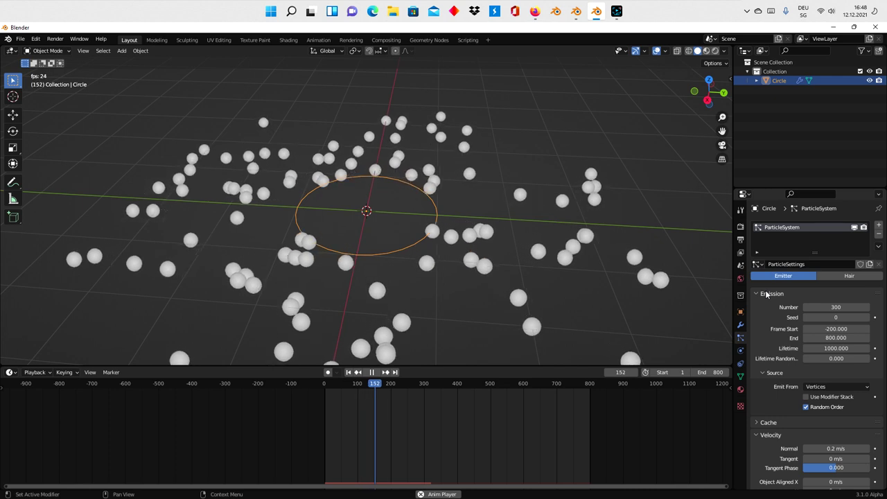
left_click(767, 294)
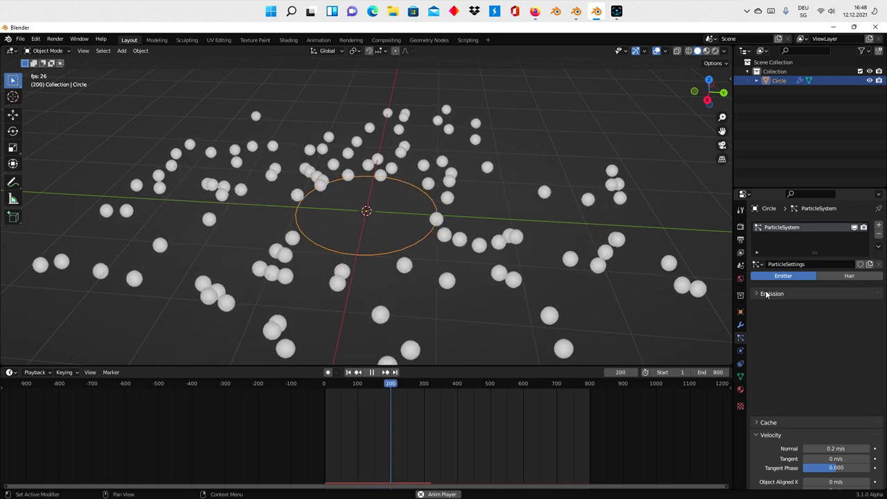
left_click(763, 319)
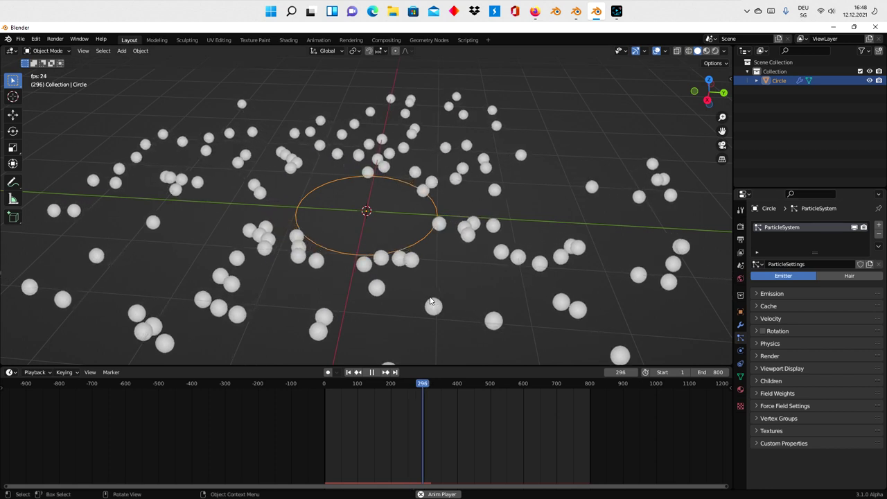
scroll(451, 285, "down", 2)
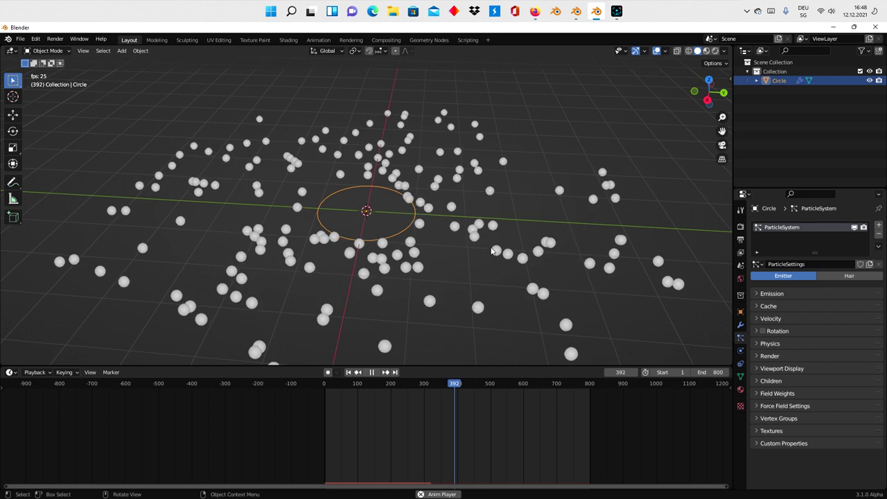
key("s")
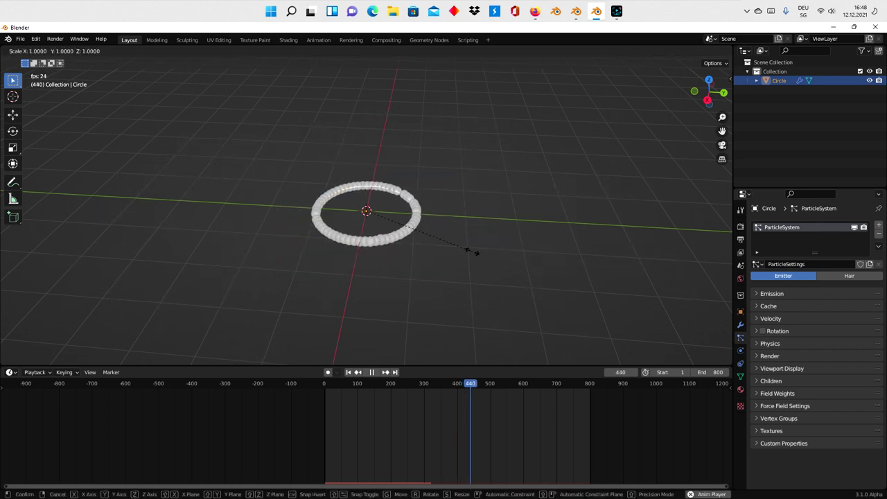
left_click(434, 243)
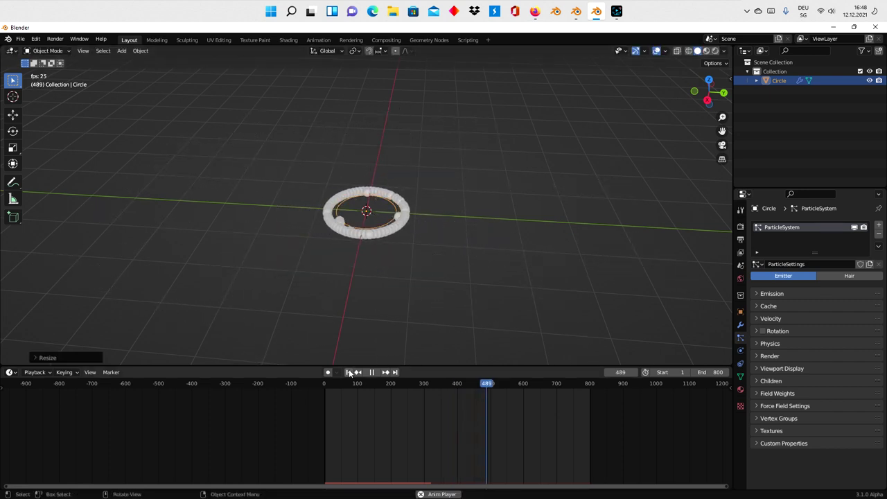
left_click(349, 372)
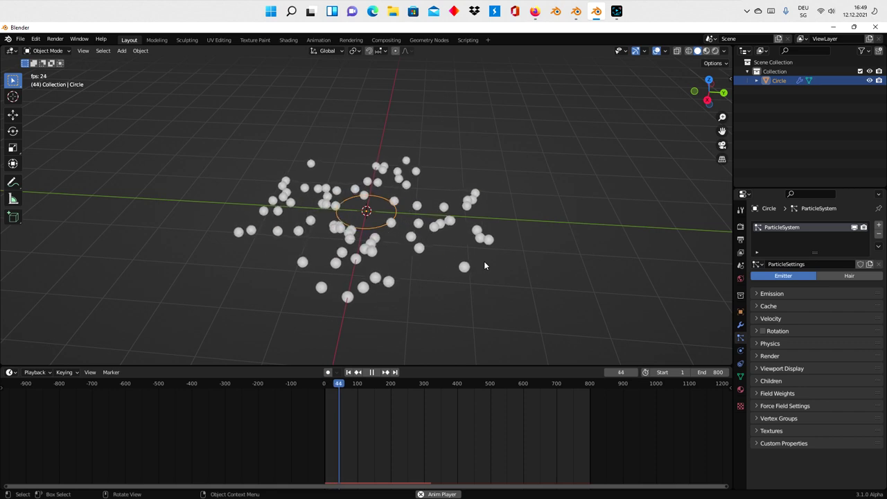
mouse_move(484, 265)
middle_mouse_down()
mouse_move(548, 280)
mouse_move(463, 271)
mouse_move(443, 237)
middle_mouse_up()
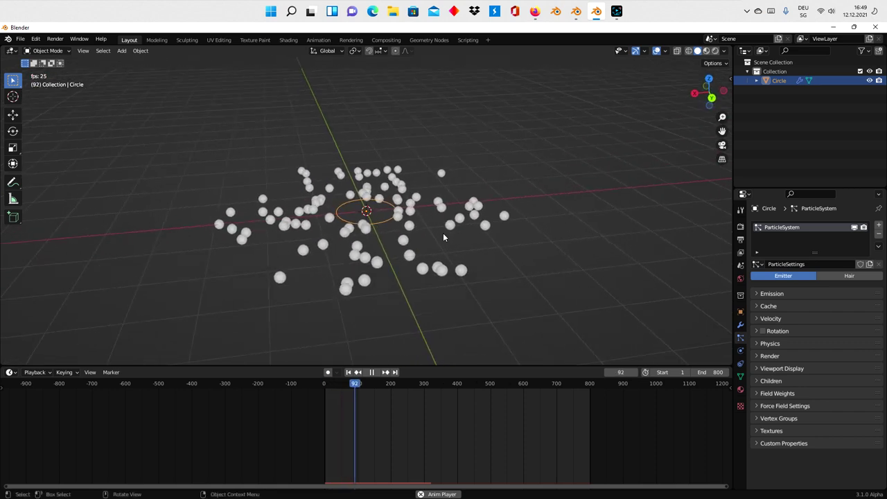
Add a Turbulence force field and try Flow values in its Physics settings.
key("shift+a")
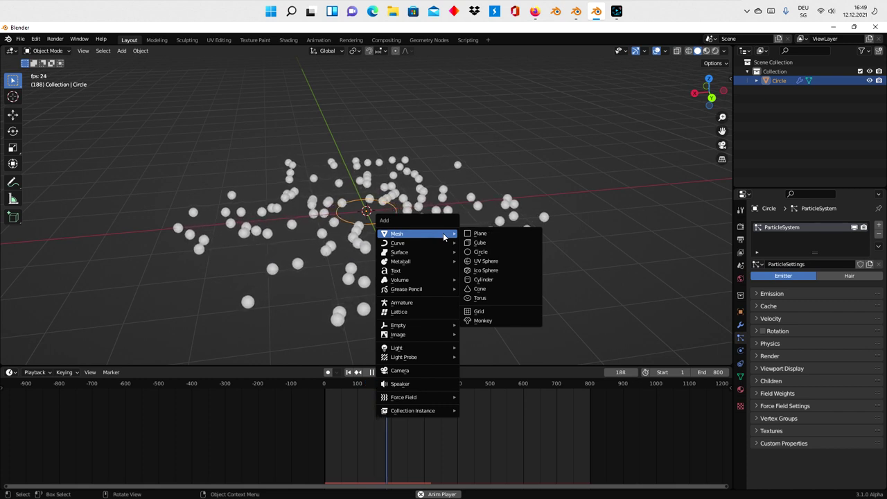
mouse_move(405, 397)
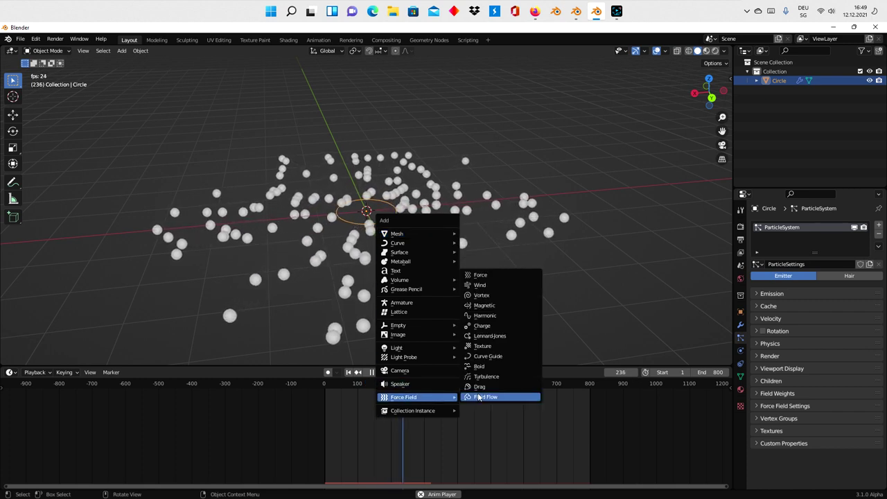
left_click(484, 377)
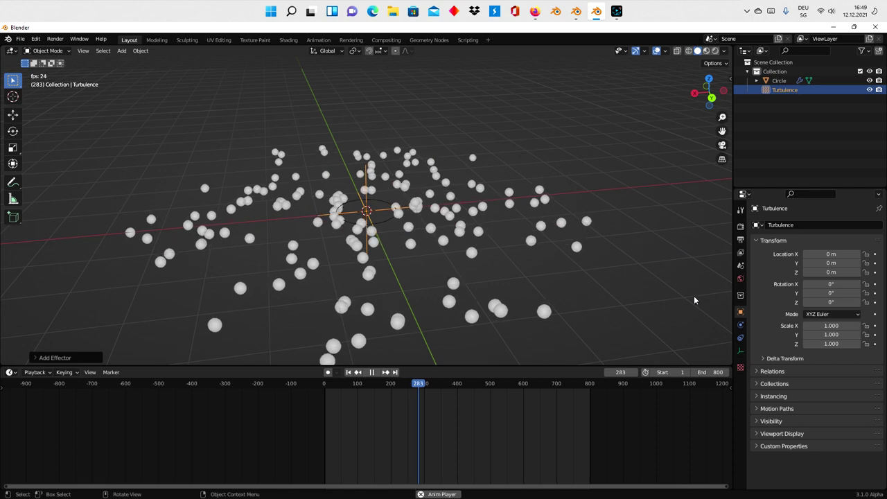
left_click(740, 324)
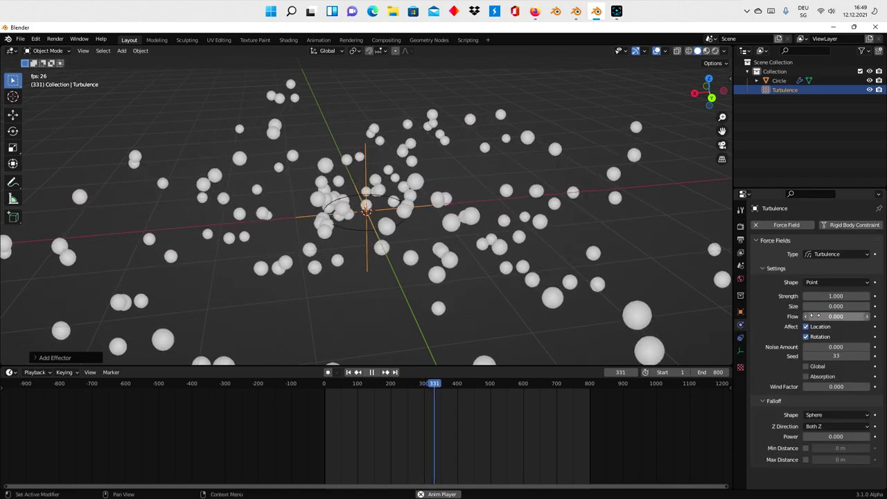
left_click_drag(814, 316, 860, 316)
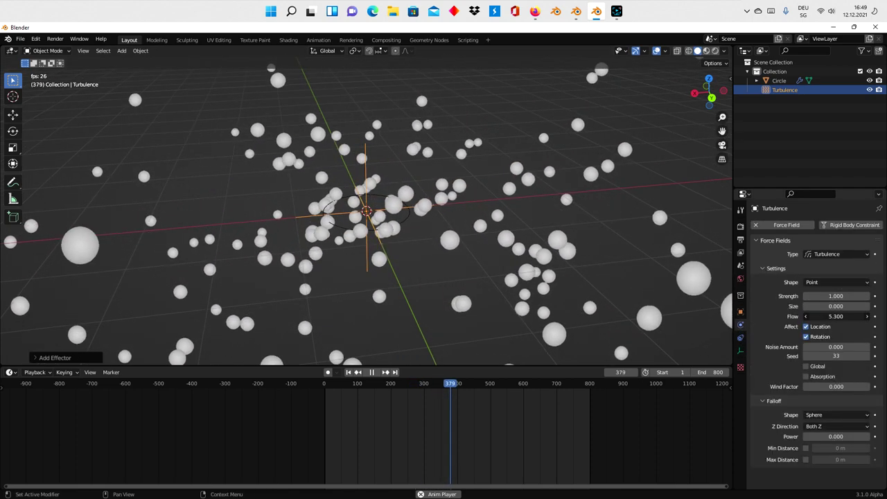
left_click_drag(860, 316, 847, 316)
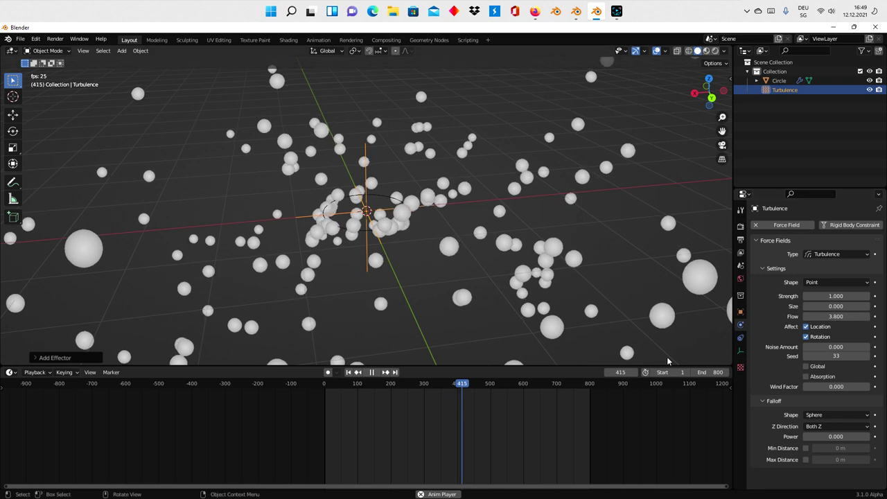
left_click(348, 372)
middle_click_drag(413, 267, 497, 281)
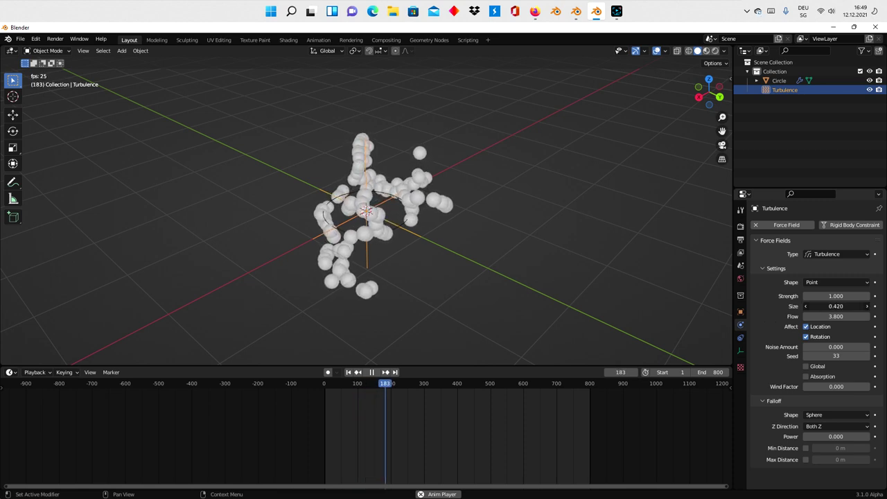
Set the turbulence Size to 1.000 and Flow to 1.600.
left_click_drag(836, 306, 839, 305)
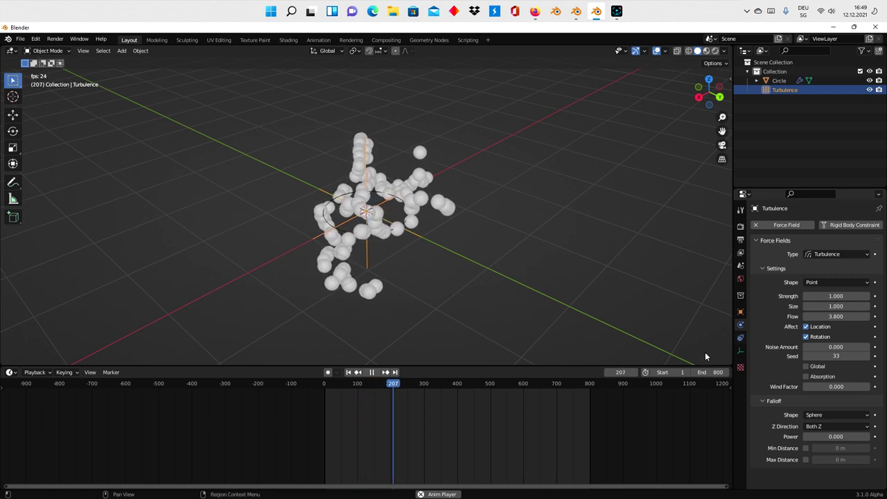
left_click(348, 372)
middle_click_drag(409, 311, 489, 308)
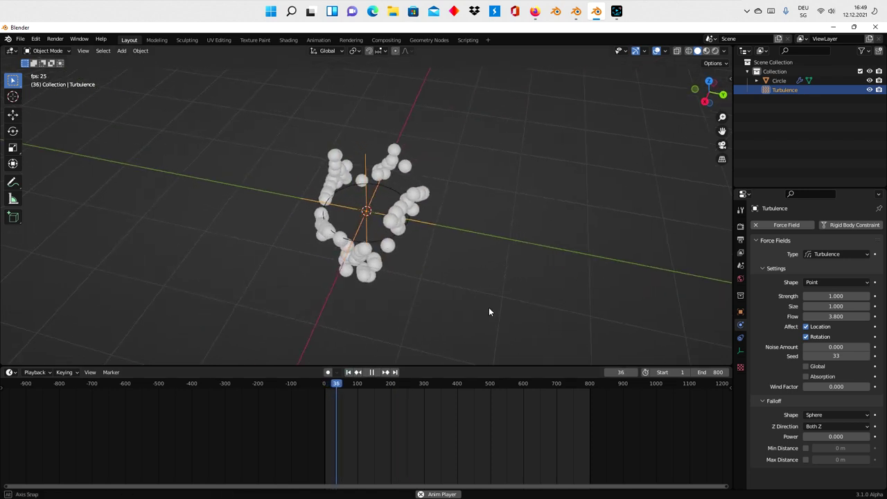
left_click_drag(836, 316, 826, 316)
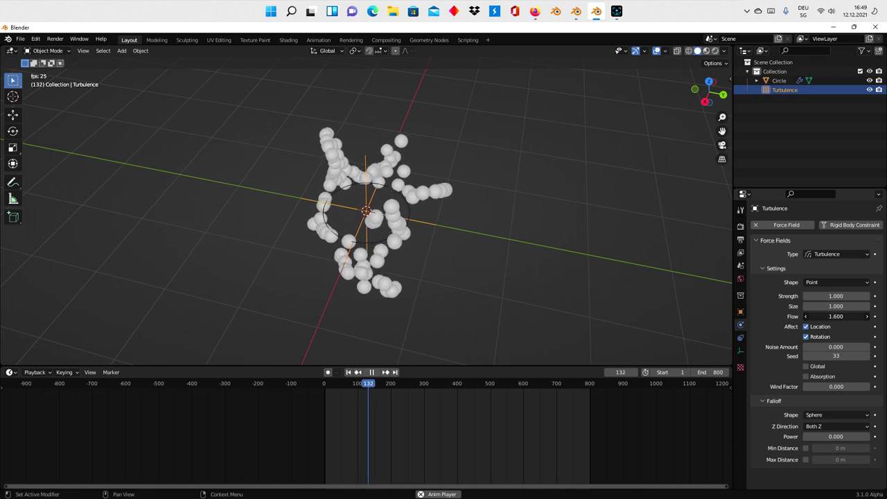
left_click_drag(836, 316, 797, 316)
middle_click_drag(500, 289, 453, 277)
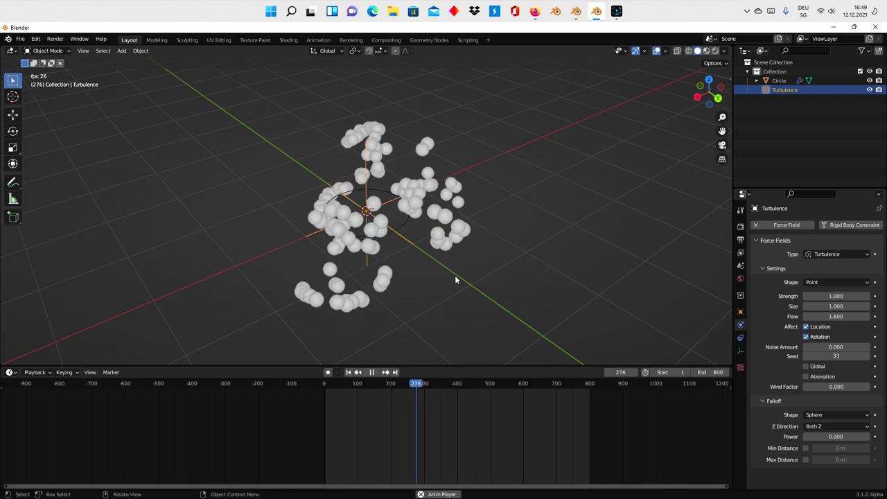
Deselect the field and orbit around the swirling particle clumps.
left_click(498, 281)
mouse_move(498, 281)
middle_mouse_down()
mouse_move(434, 280)
mouse_move(425, 249)
middle_mouse_up()
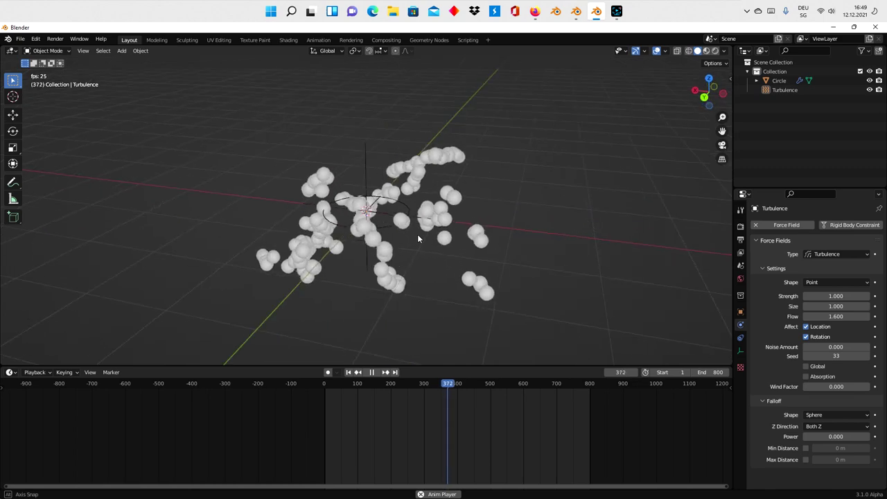
mouse_move(423, 245)
middle_mouse_down()
mouse_move(488, 251)
mouse_move(436, 287)
mouse_move(434, 307)
middle_mouse_up()
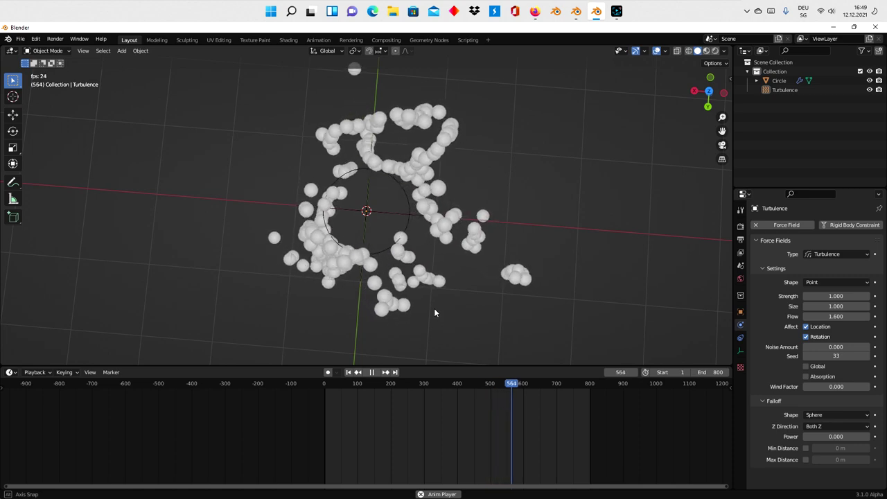
mouse_move(434, 313)
middle_mouse_down()
mouse_move(481, 271)
mouse_move(549, 249)
mouse_move(529, 261)
mouse_move(413, 258)
middle_mouse_up()
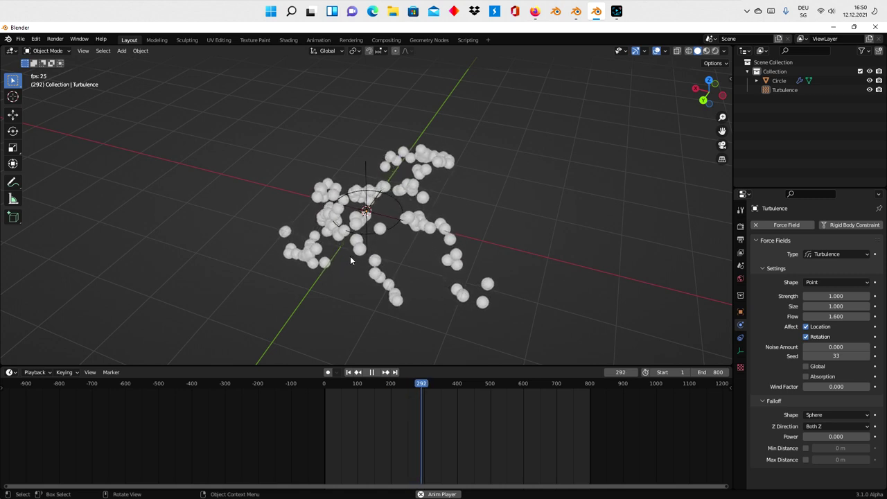
middle_click_drag(351, 255, 445, 260)
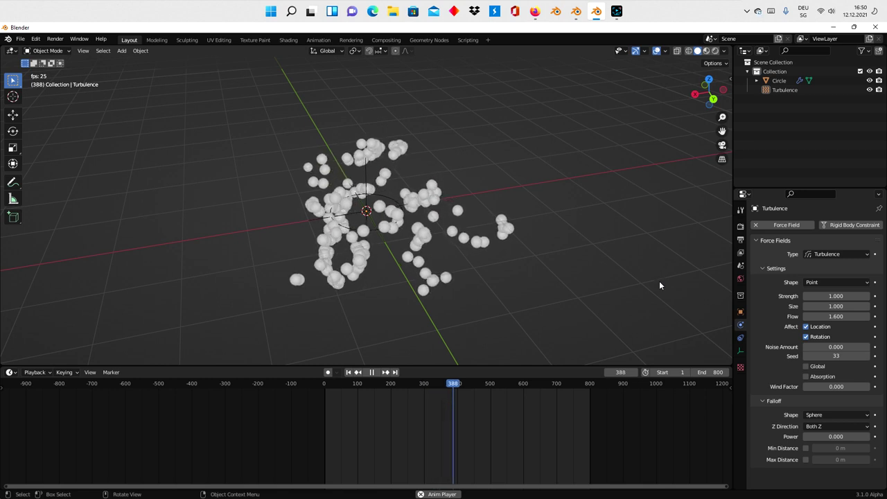
Add a plane and hide the Circle in the outliner.
key("shift+a")
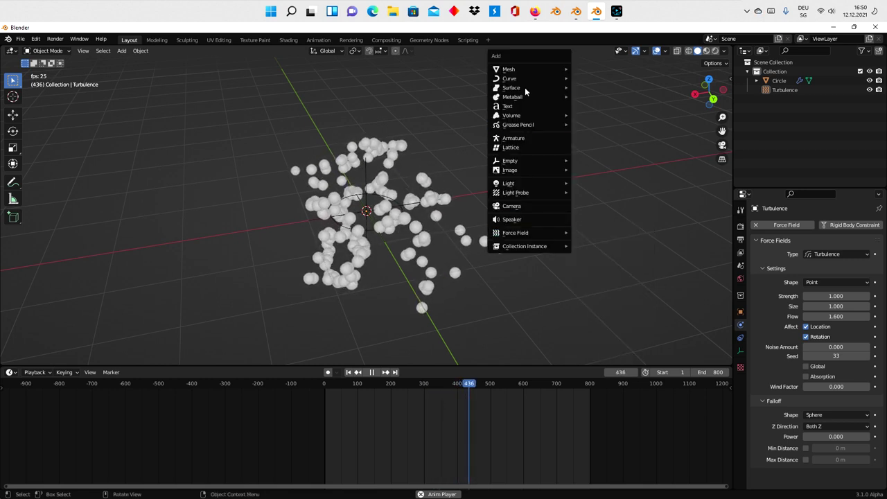
mouse_move(509, 69)
left_click(591, 68)
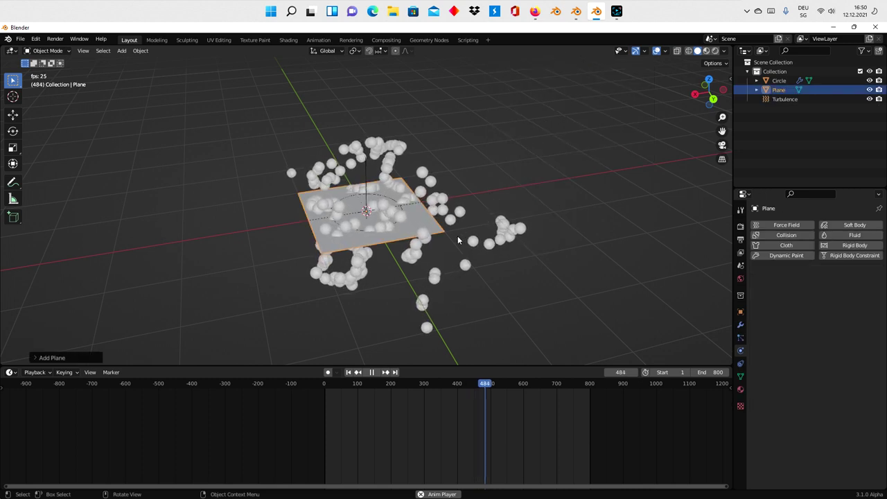
left_click(870, 80)
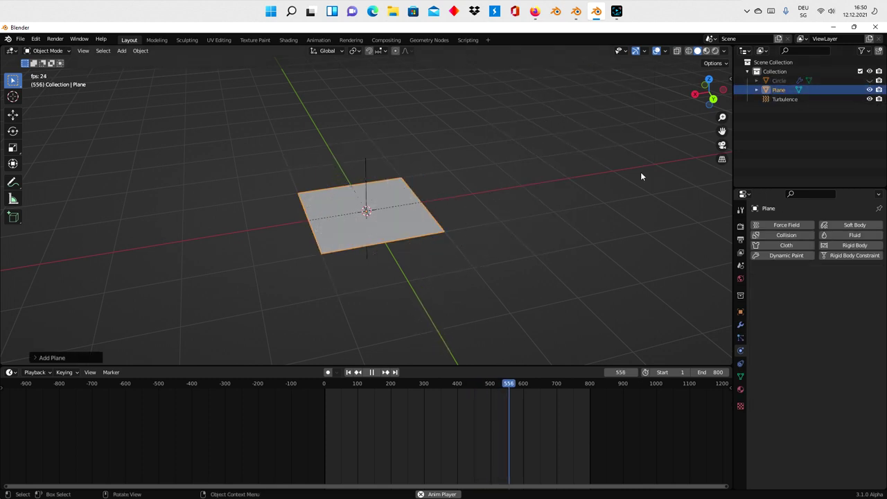
Merge all of the plane's vertices into one point at the centre.
key("Tab")
key("s")
left_click(398, 220)
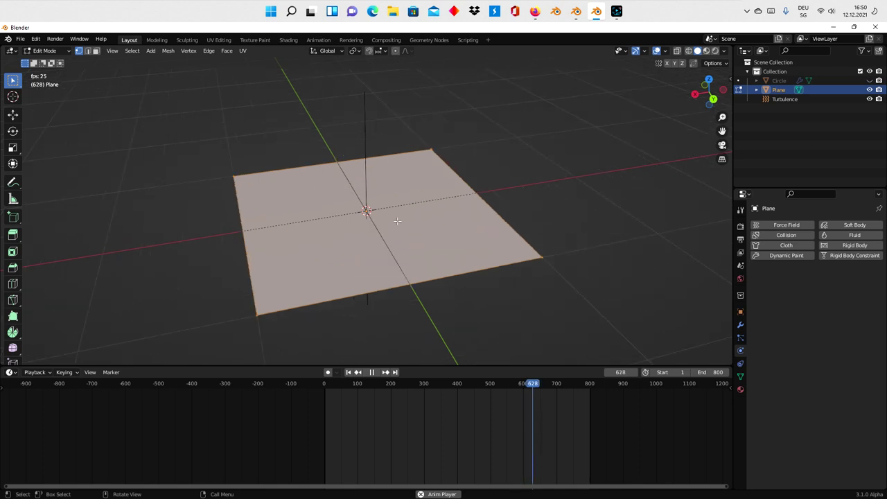
key("m")
left_click(397, 220)
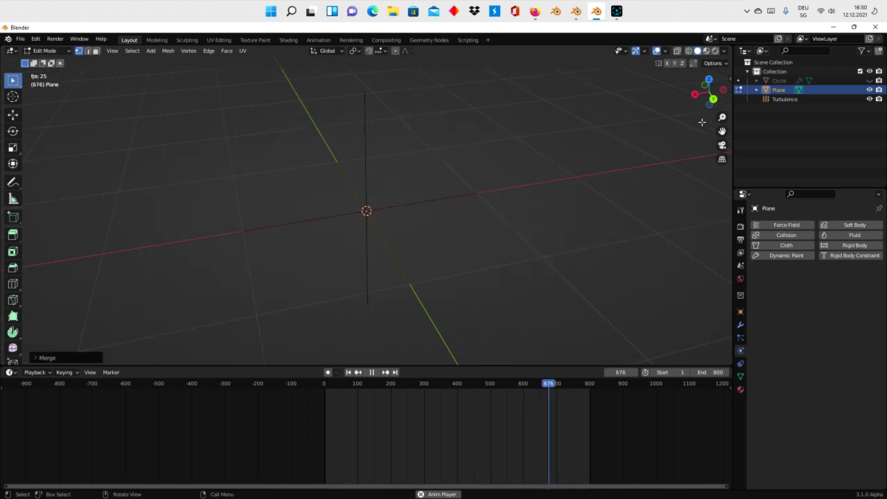
Rename the plane to 'point geonodes'.
double_click(781, 91)
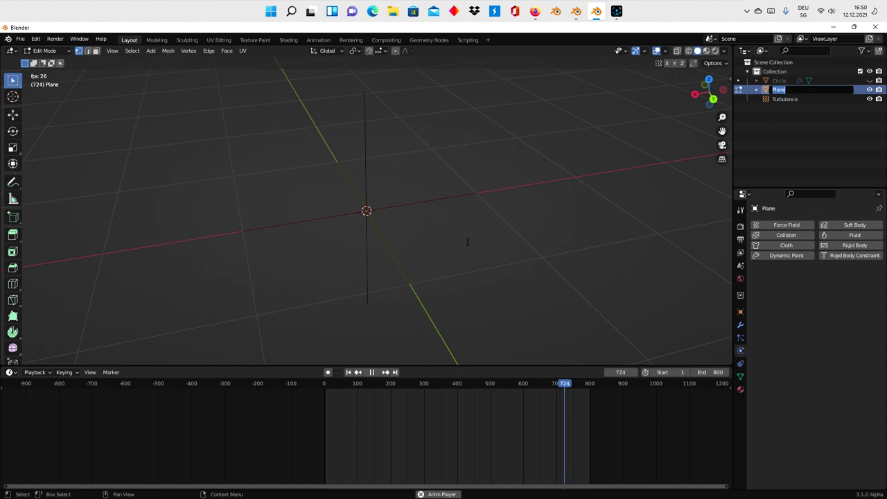
type("point geonodes")
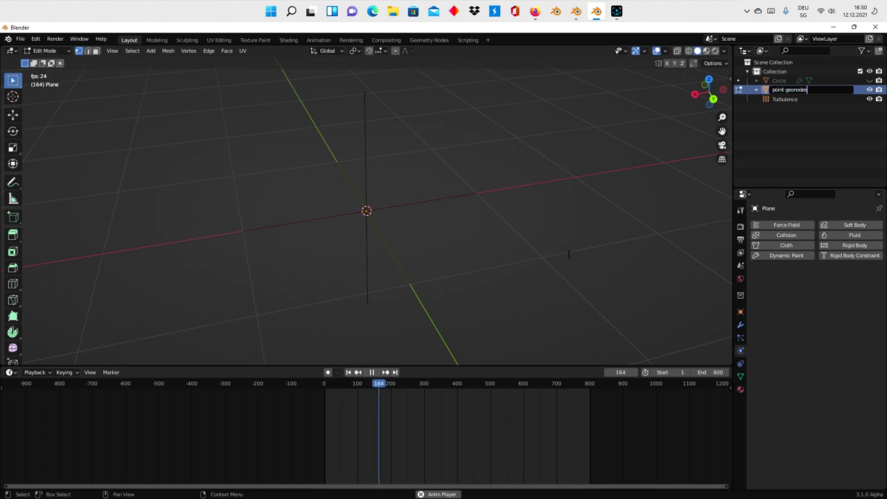
key("Return")
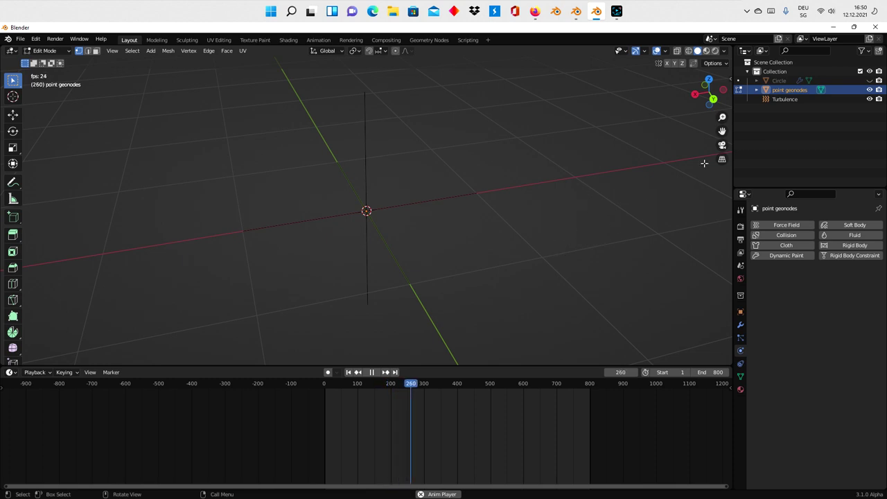
Add a Particle Instance modifier to point geonodes with Circle as its source object.
left_click(784, 83)
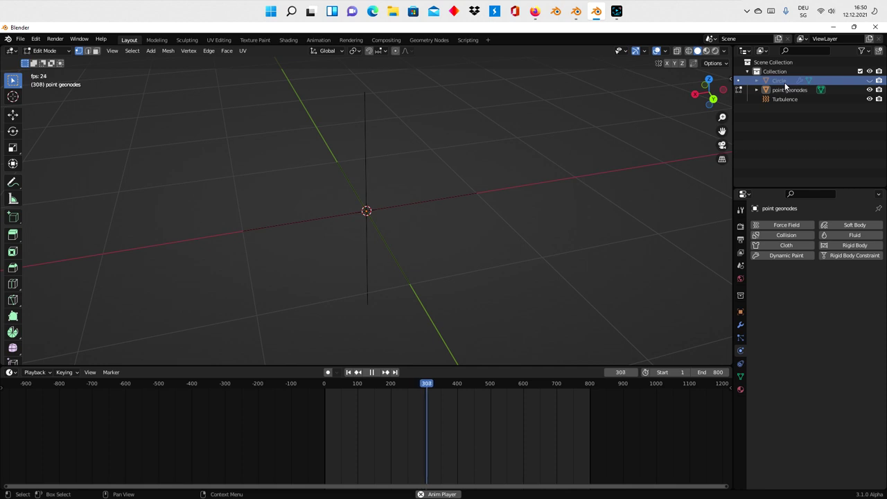
left_click(792, 91)
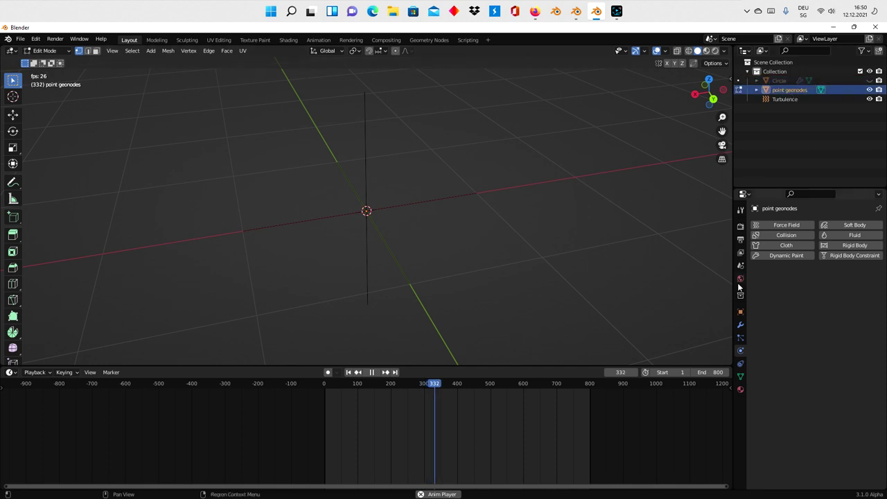
left_click(741, 328)
left_click(783, 225)
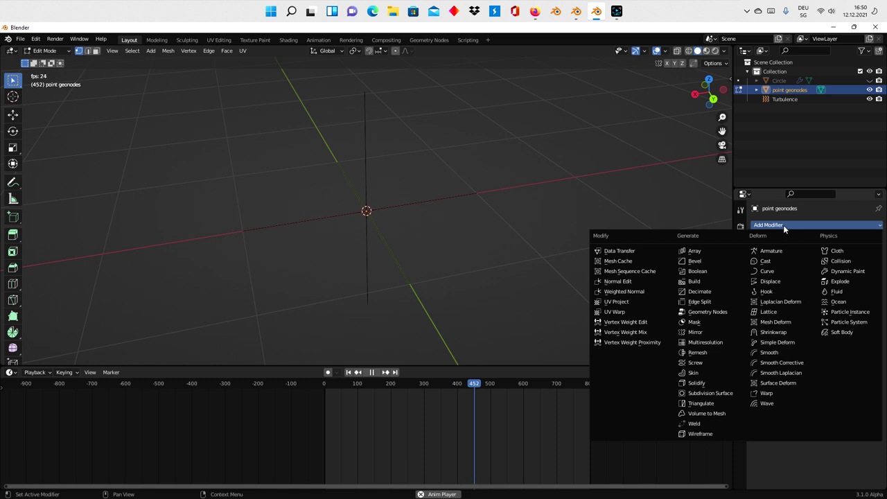
left_click(857, 313)
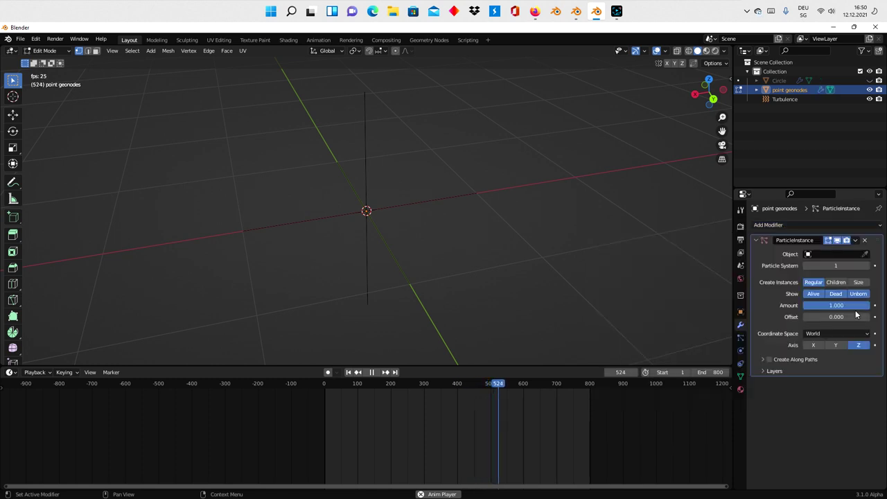
left_click(843, 254)
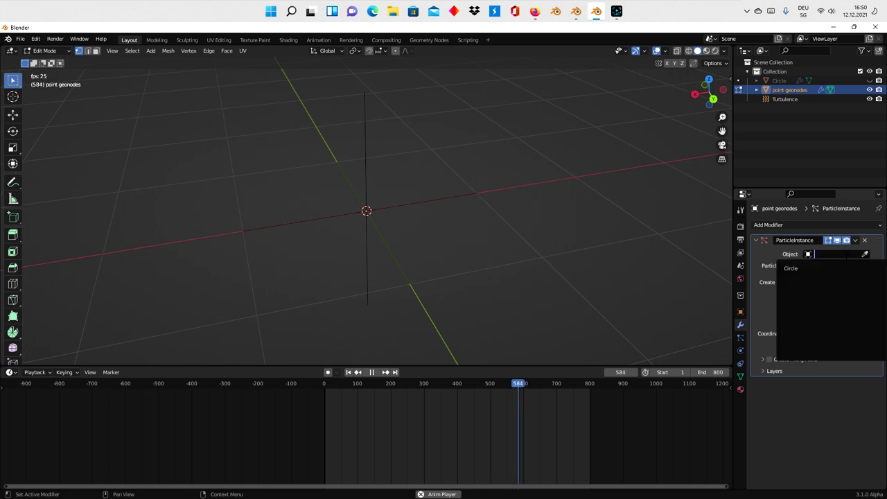
left_click(818, 268)
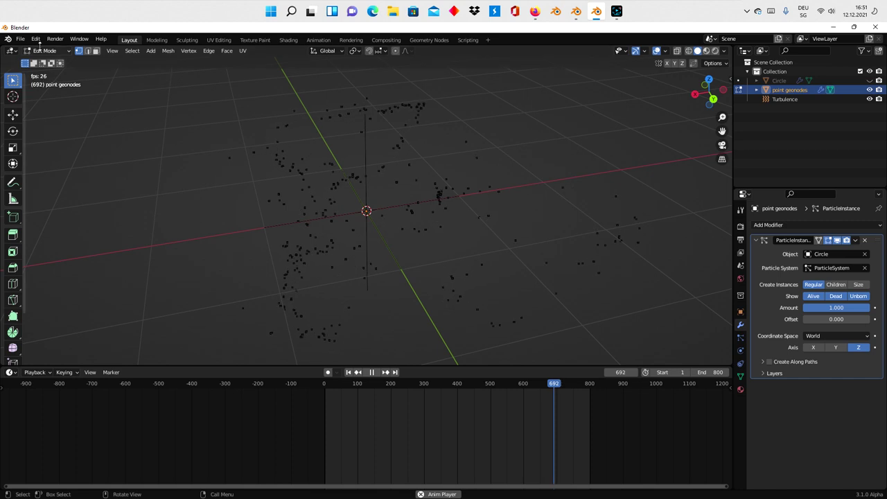
Return to Object Mode and turn off Unborn under the modifier's Show options.
left_click(46, 51)
left_click(42, 61)
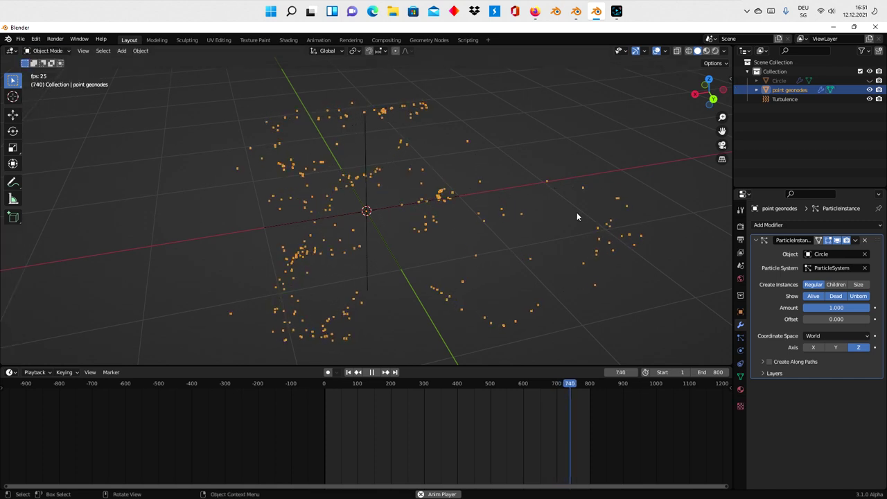
mouse_move(577, 212)
middle_mouse_down()
mouse_move(518, 205)
mouse_move(557, 222)
mouse_move(432, 194)
middle_mouse_up()
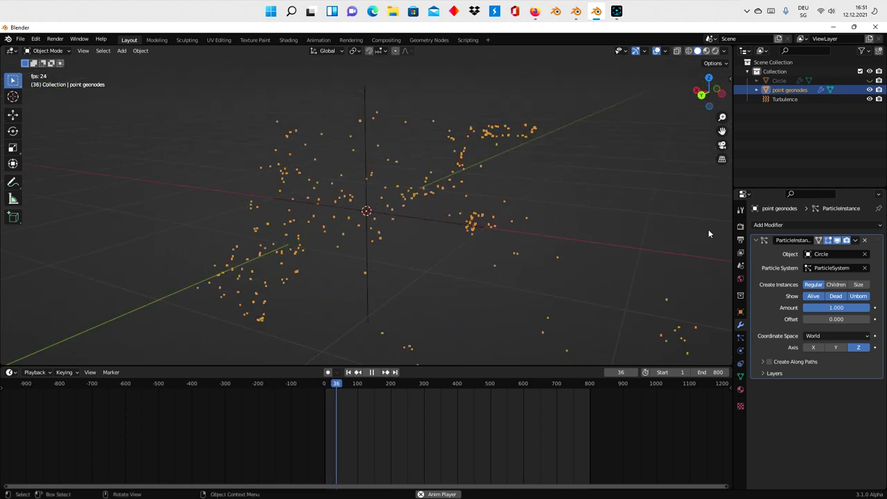
left_click(813, 297)
left_click(858, 296)
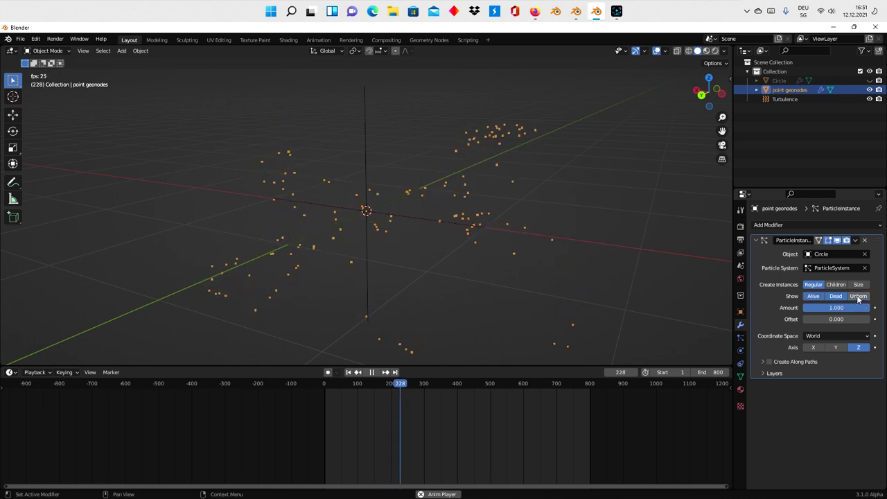
middle_click_drag(610, 248, 366, 233)
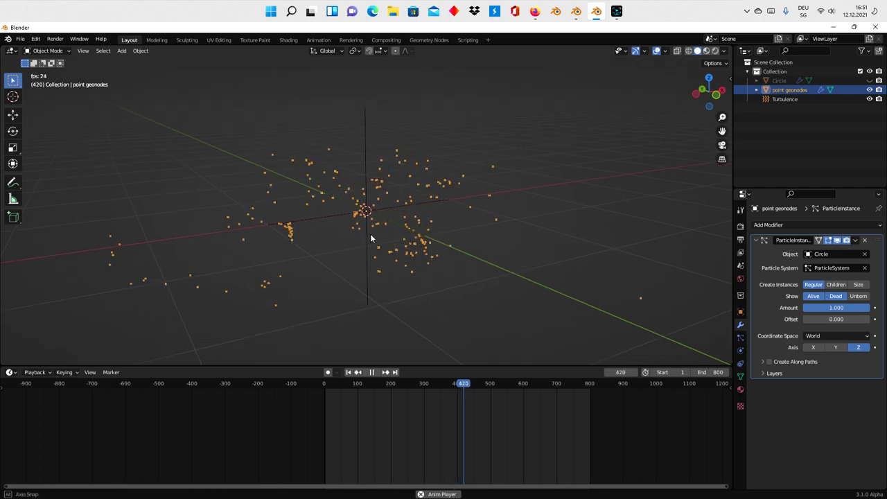
mouse_move(370, 234)
middle_mouse_down()
mouse_move(460, 274)
mouse_move(561, 246)
mouse_move(485, 276)
mouse_move(475, 300)
mouse_move(446, 241)
mouse_move(448, 192)
mouse_move(425, 238)
mouse_move(387, 239)
mouse_move(474, 241)
middle_mouse_up()
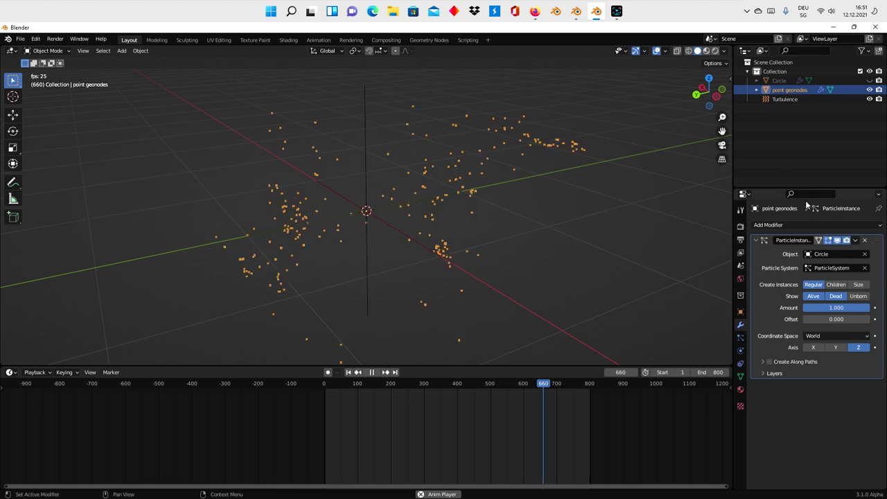
Set the Circle's particle emission Number to 150 and replay the animation.
left_click(783, 81)
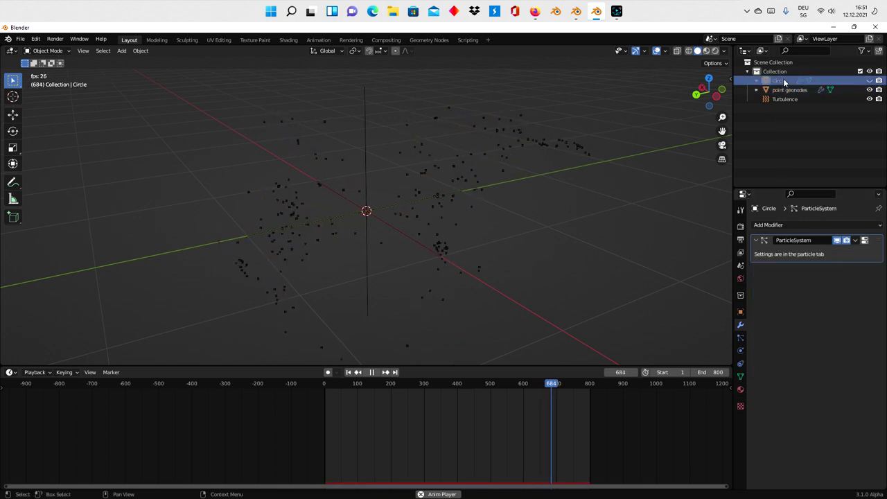
left_click(740, 340)
left_click(773, 293)
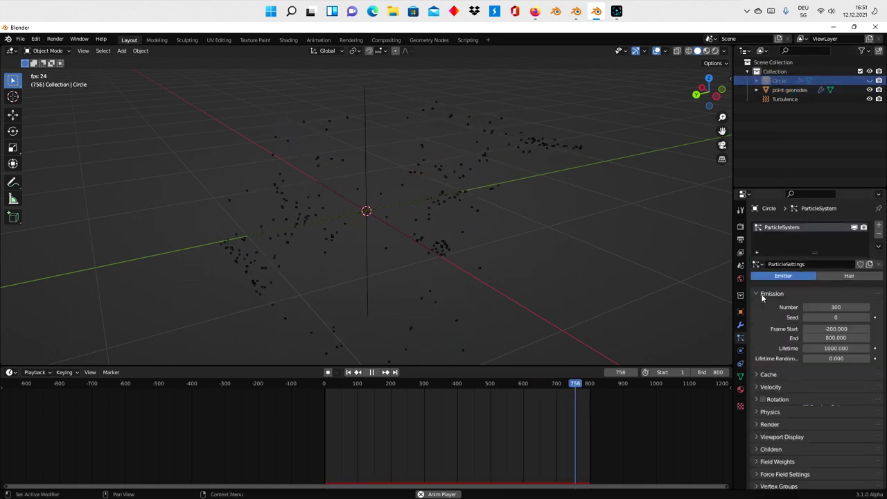
double_click(842, 307)
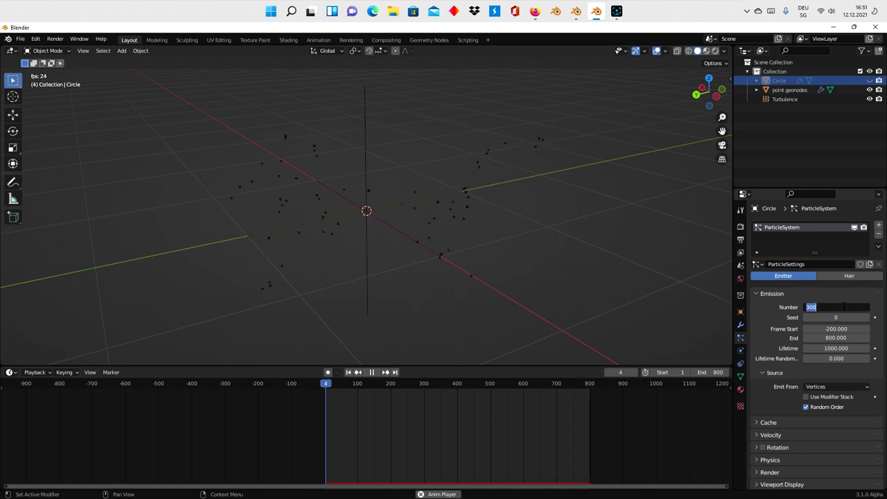
type("150")
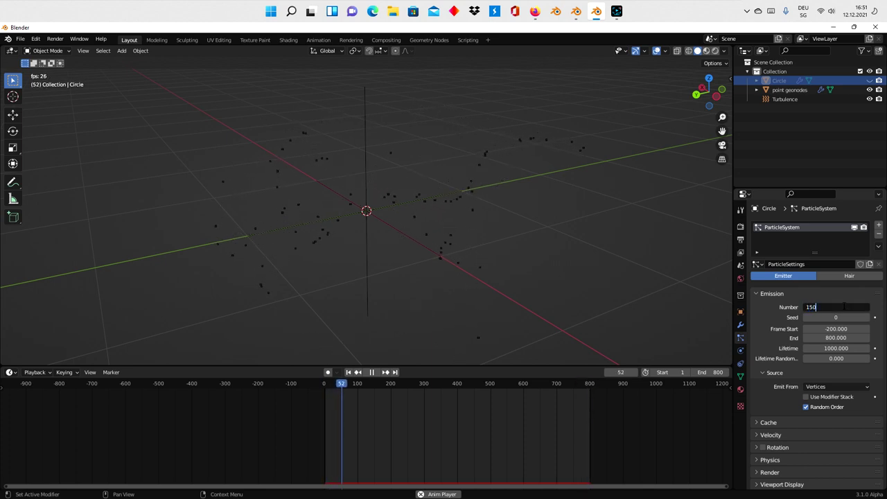
key("Return")
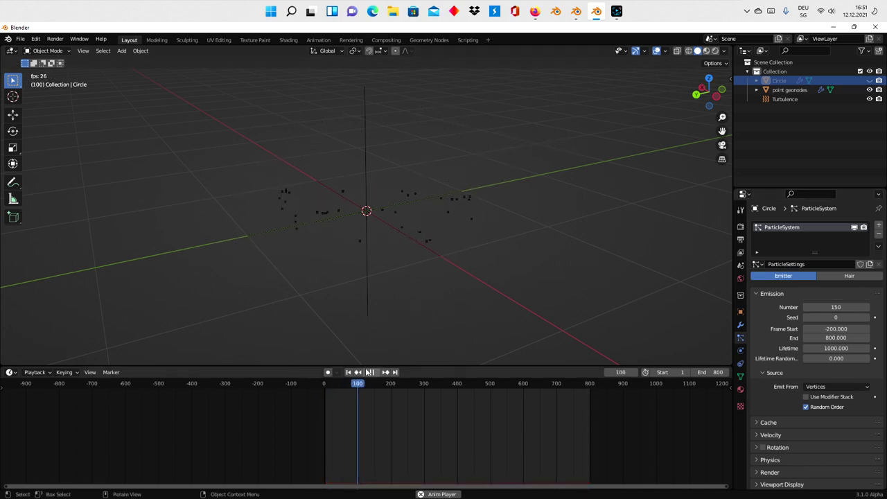
key("shift+Left")
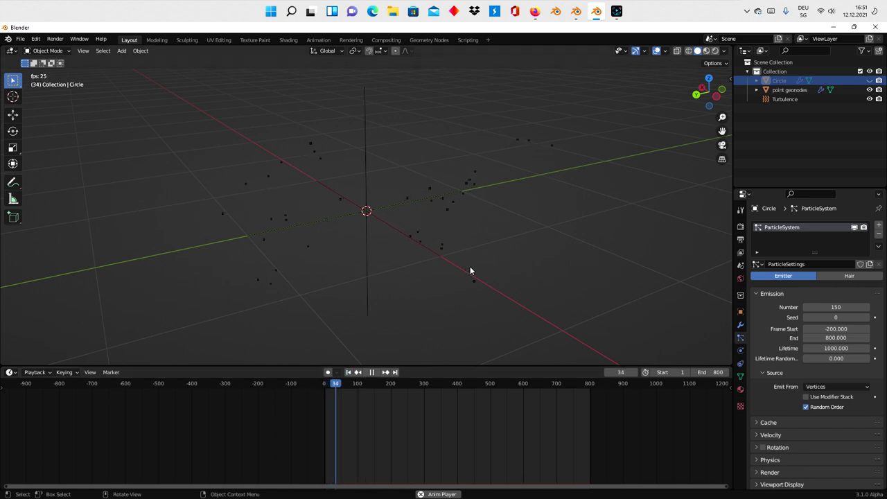
mouse_move(470, 267)
middle_mouse_down()
mouse_move(477, 302)
mouse_move(478, 266)
middle_mouse_up()
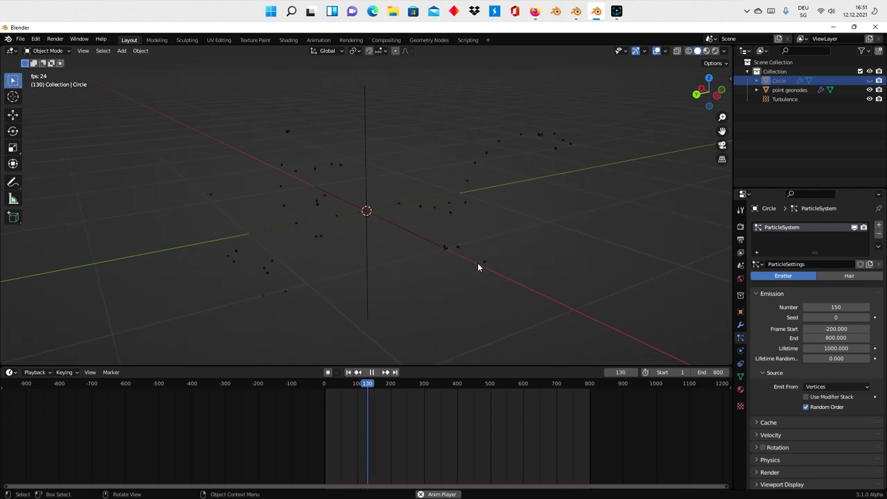
middle_click_drag(479, 264, 422, 265)
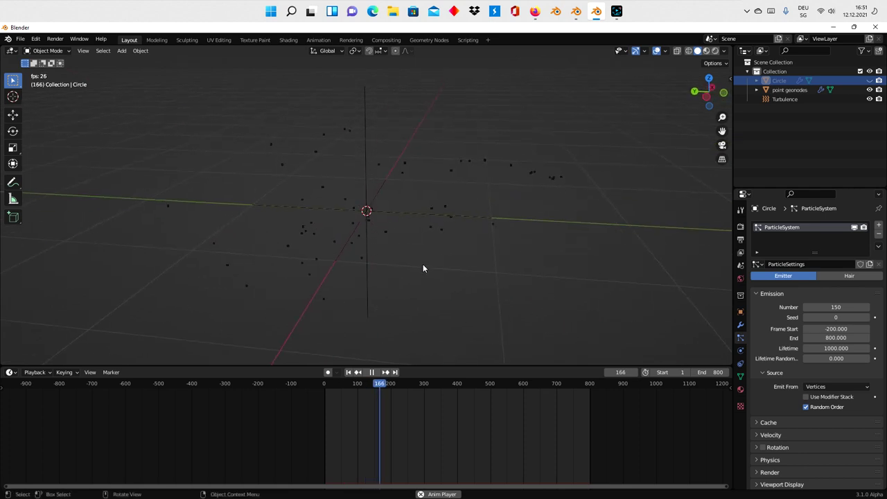
left_click(442, 216)
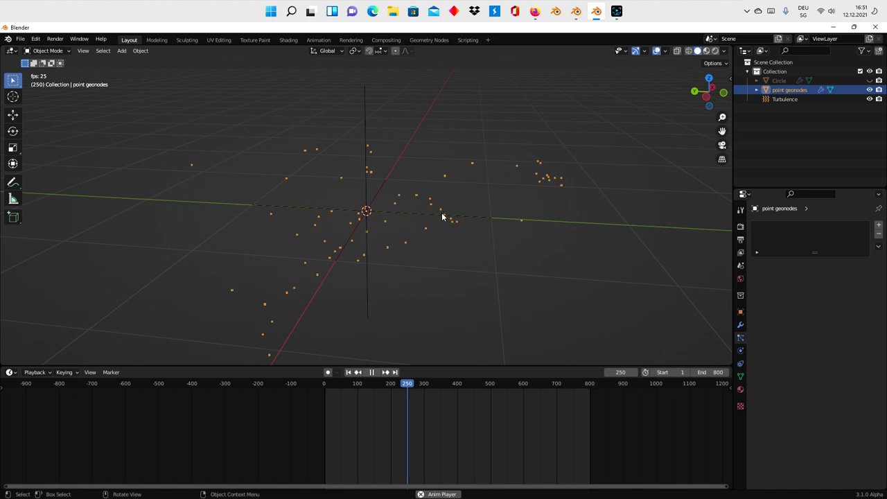
Set the Turbulence field's Strength to 0.5 and replay the animation.
left_click(784, 99)
left_click(740, 325)
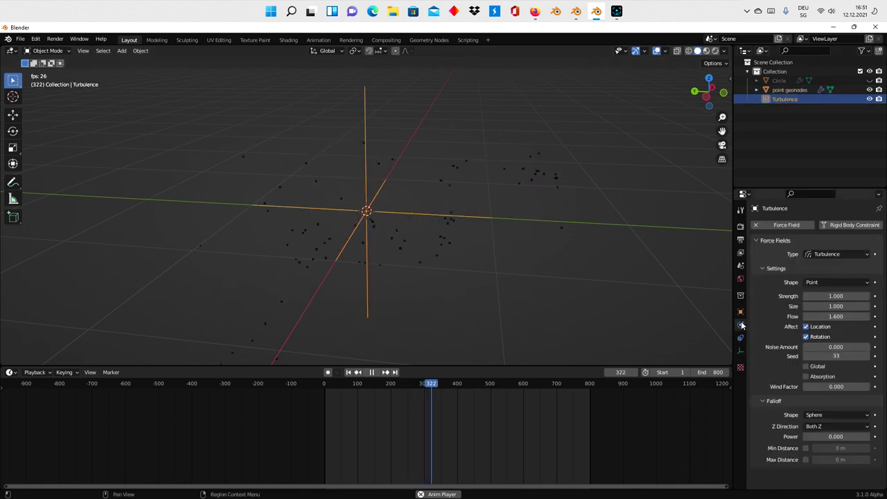
left_click(836, 296)
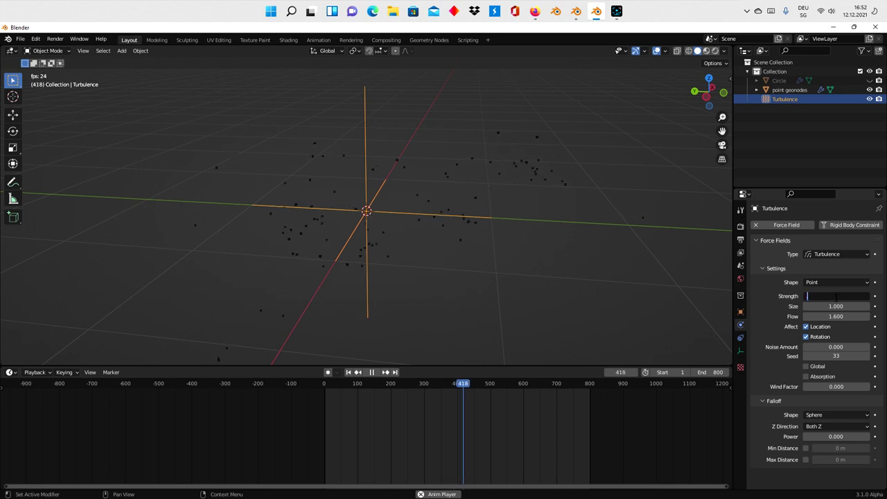
type("5")
key("Return")
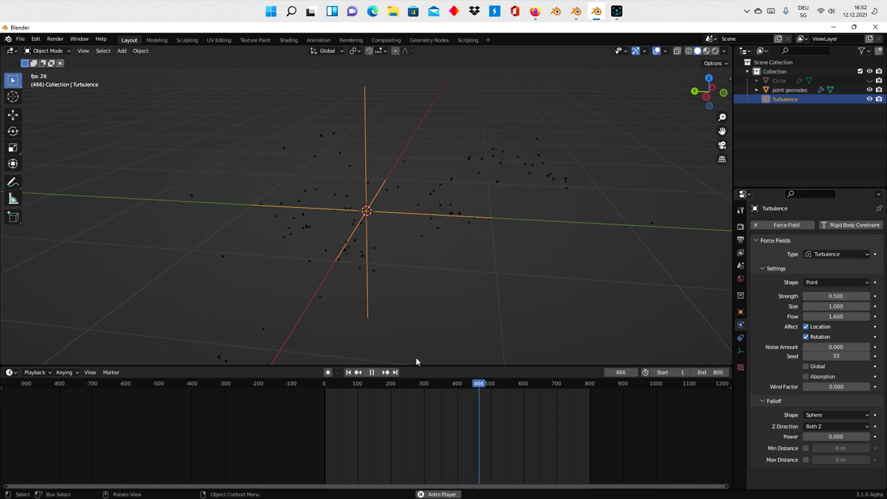
left_click(348, 372)
mouse_move(485, 228)
middle_mouse_down()
mouse_move(529, 221)
mouse_move(475, 250)
mouse_move(505, 235)
middle_mouse_up()
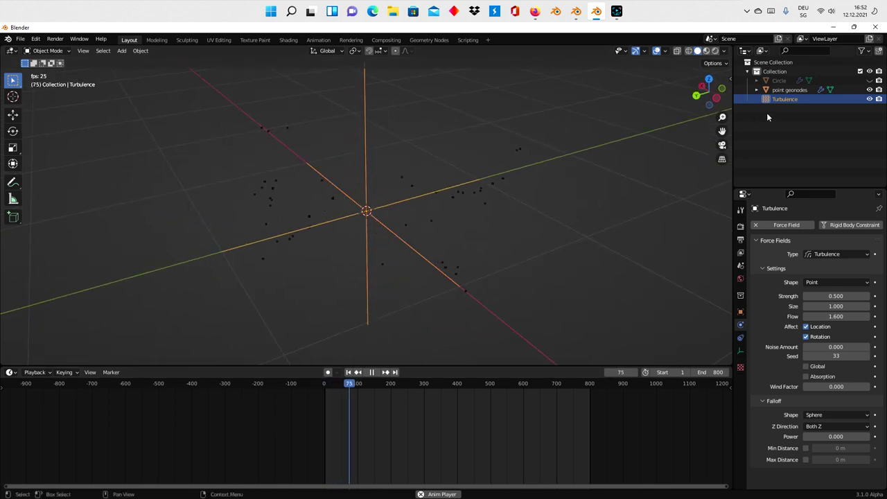
left_click(797, 91)
mouse_move(691, 146)
middle_mouse_down()
mouse_move(424, 212)
mouse_move(453, 262)
mouse_move(506, 240)
mouse_move(531, 257)
mouse_move(453, 279)
middle_mouse_up()
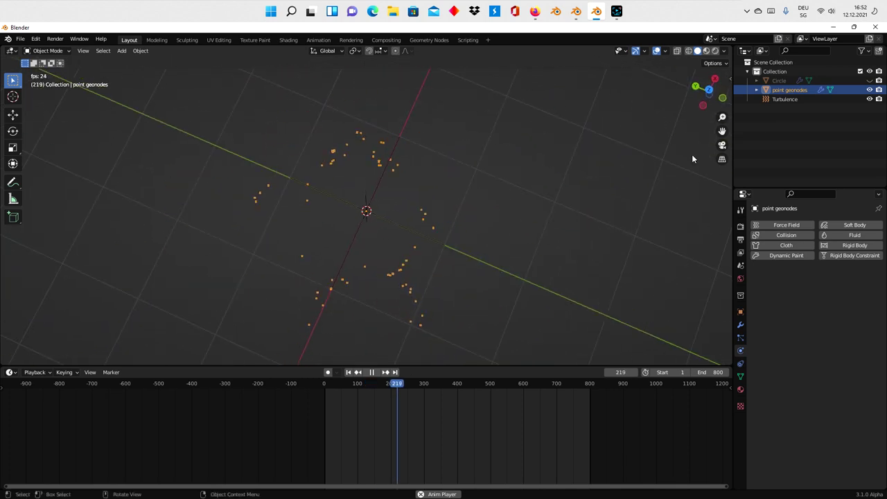
Unhide the Circle, scale it down, rewind the animation, and hide the Circle again.
left_click(786, 81)
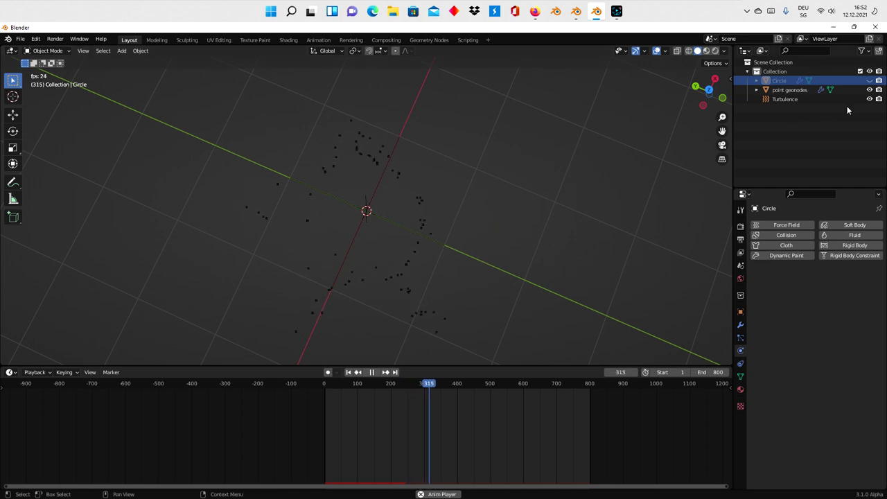
left_click(870, 80)
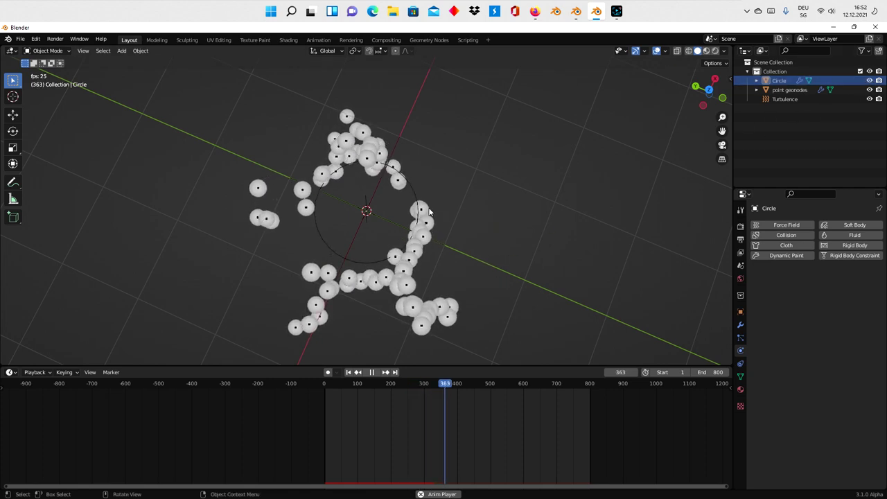
left_click(777, 81)
key("s")
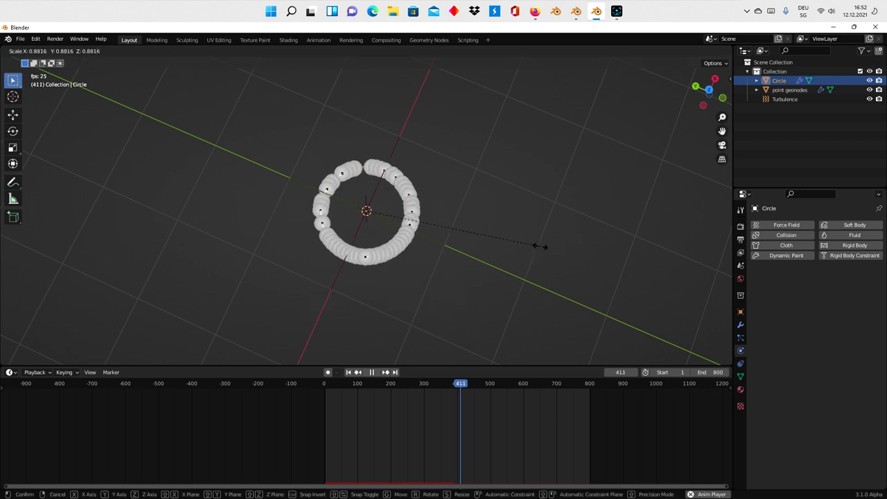
left_click(460, 239)
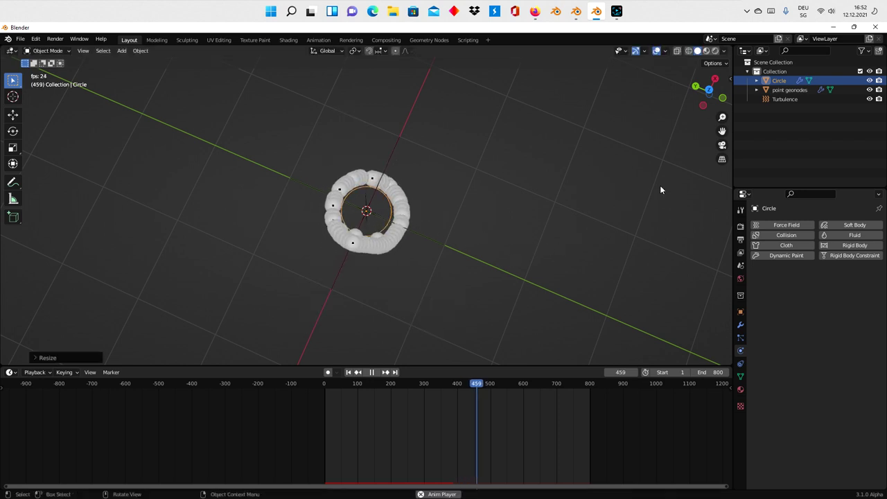
left_click(349, 372)
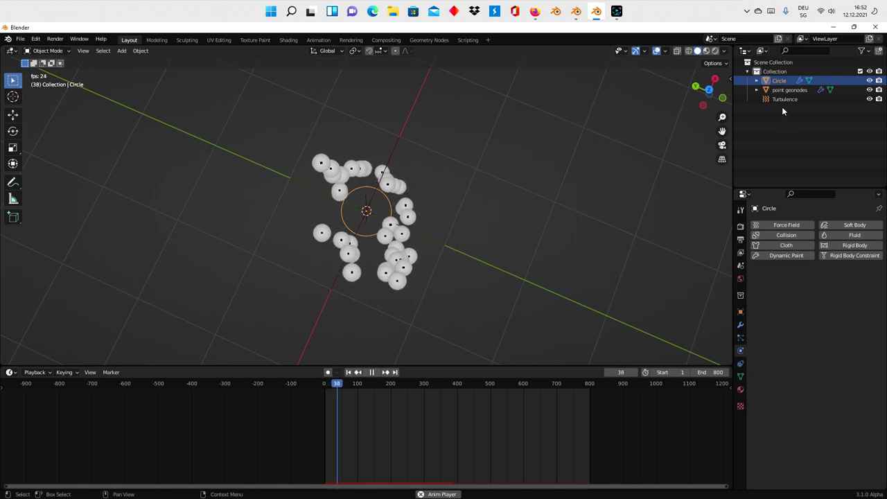
left_click(870, 81)
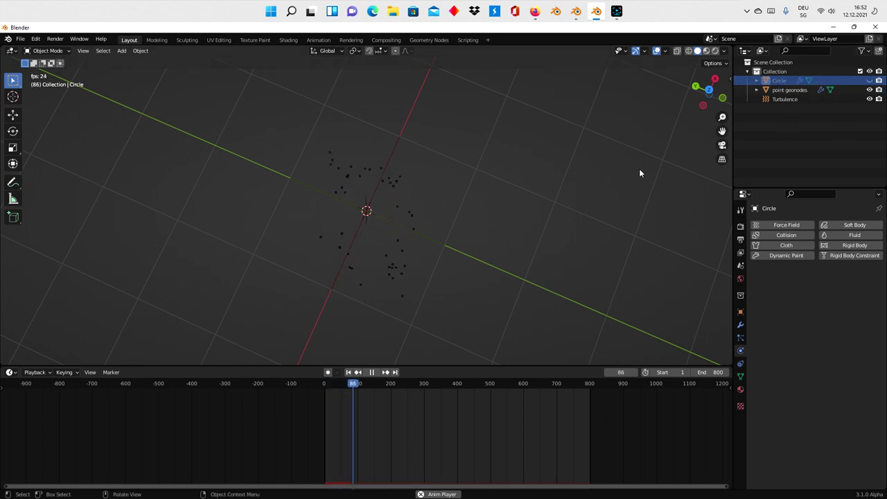
Move the Turbulence force field off the centre of the point cloud.
middle_click_drag(431, 245, 519, 202)
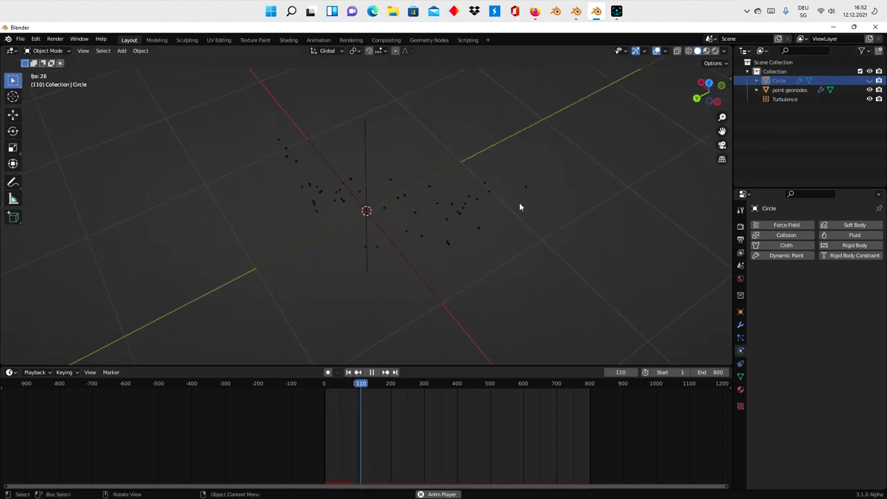
left_click(793, 99)
mouse_move(454, 222)
middle_mouse_down()
mouse_move(403, 218)
mouse_move(387, 241)
mouse_move(347, 230)
middle_mouse_up()
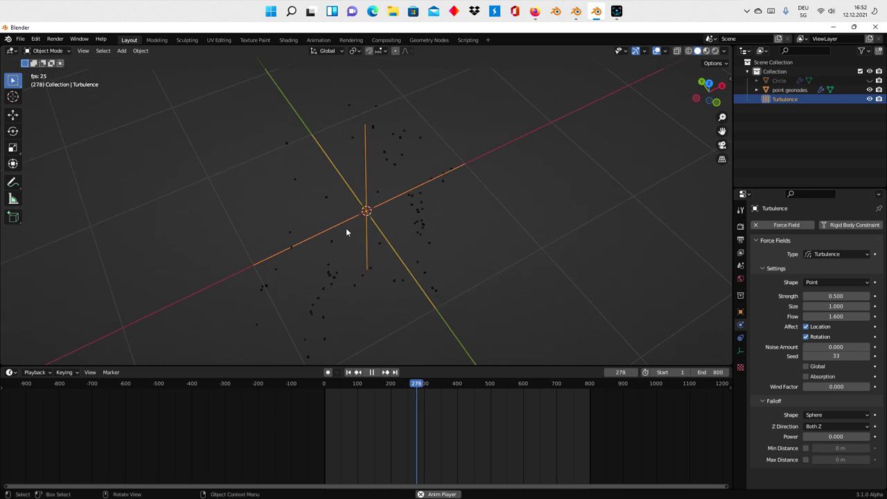
key("g")
left_click(427, 297)
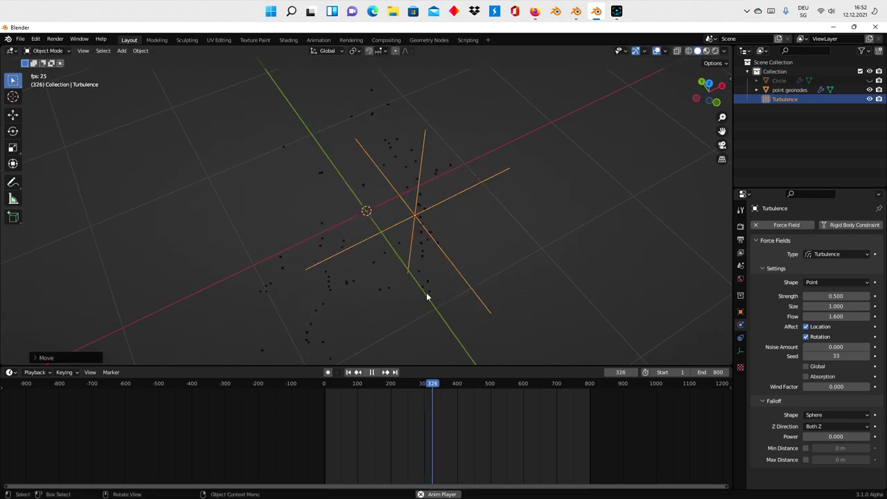
Replay the animation from the start, stop at frame 327, and select point geonodes.
key("shift+Left")
mouse_move(436, 243)
middle_mouse_down()
mouse_move(441, 275)
mouse_move(424, 248)
middle_mouse_up()
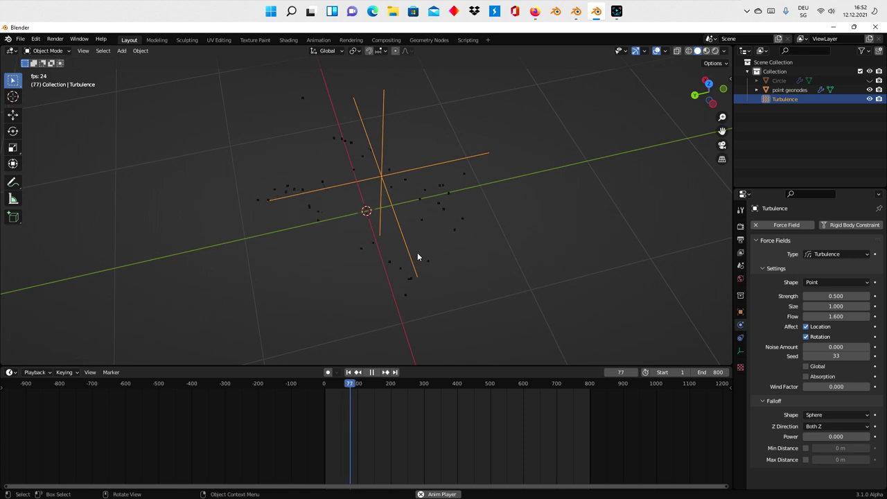
middle_click_drag(417, 255, 411, 280)
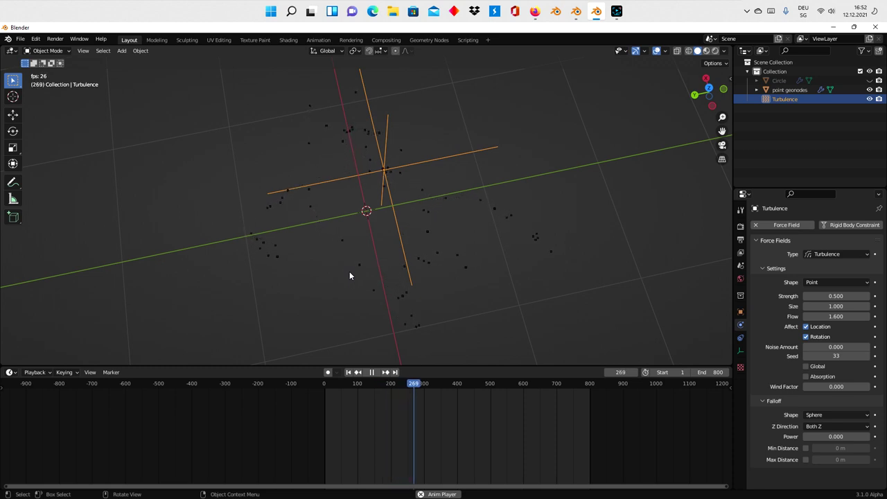
middle_click_drag(350, 271, 478, 221)
left_click(543, 215)
middle_click_drag(542, 215, 490, 223)
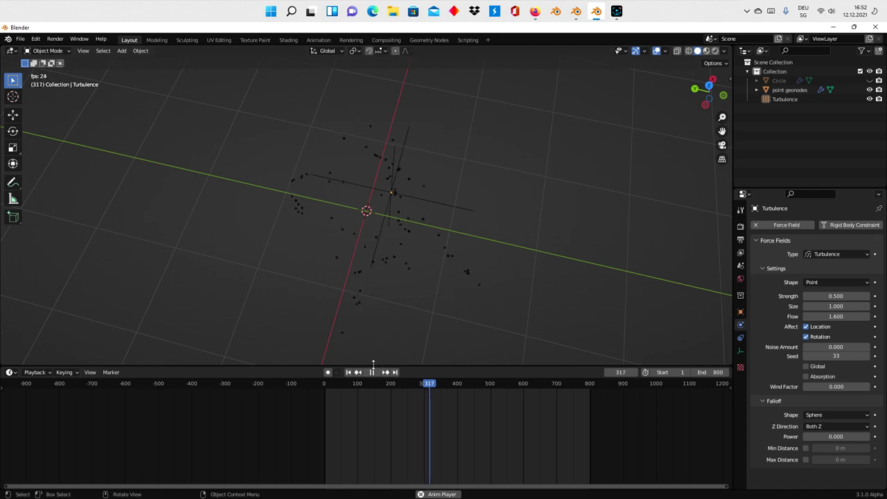
key("space")
left_click(790, 90)
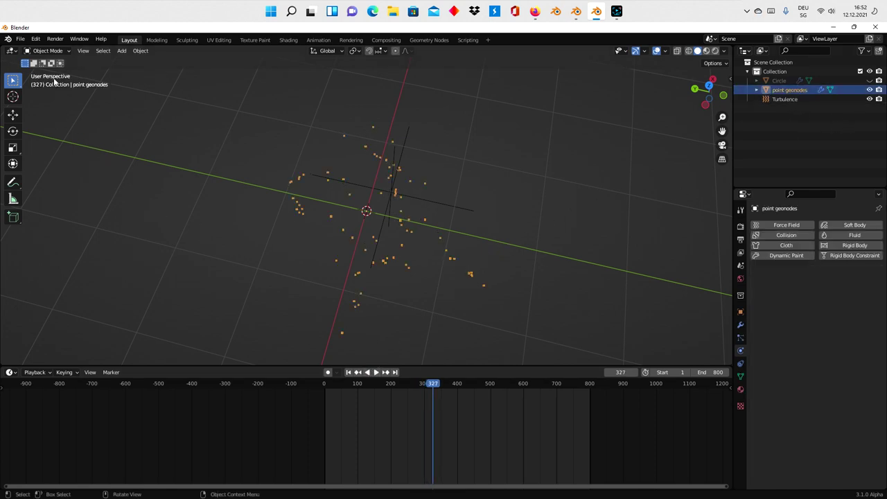
Export the scene as Alembic to My Book (E:) named point geonodes.abc.
left_click(21, 39)
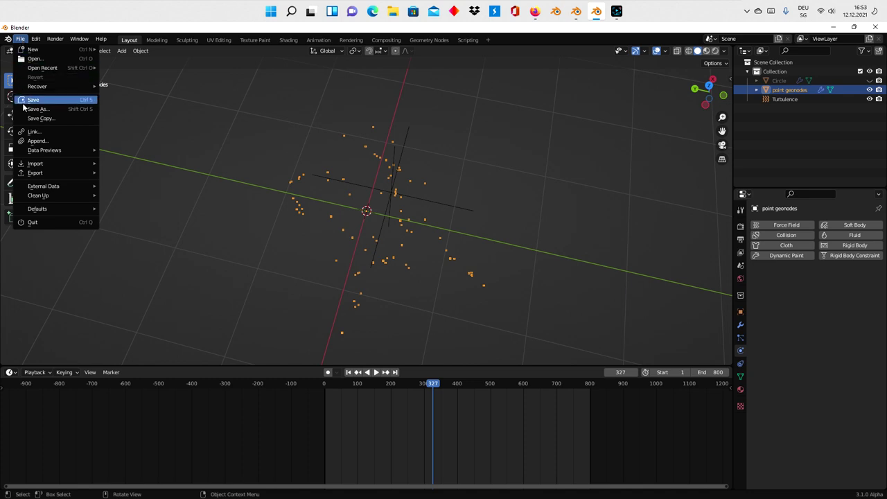
mouse_move(34, 173)
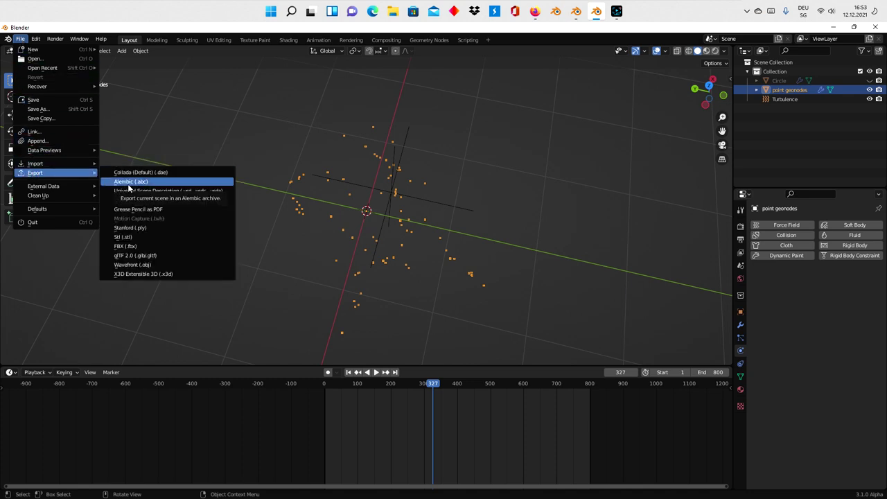
left_click(131, 182)
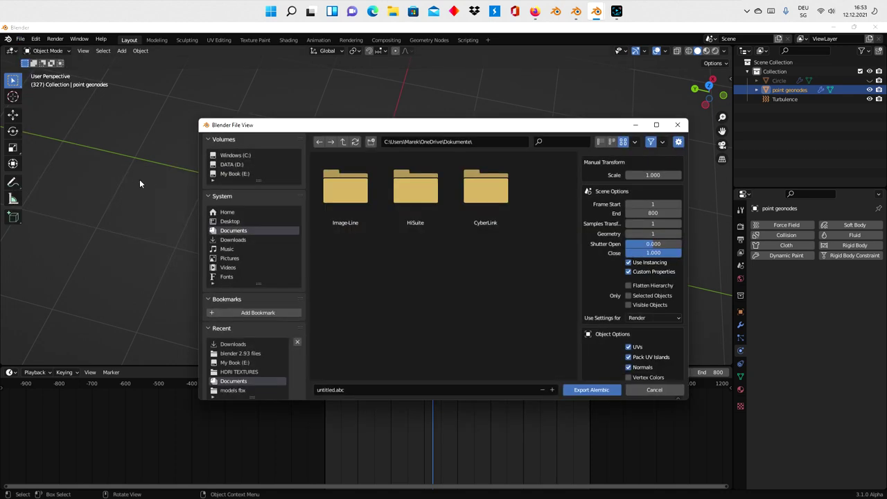
left_click(235, 174)
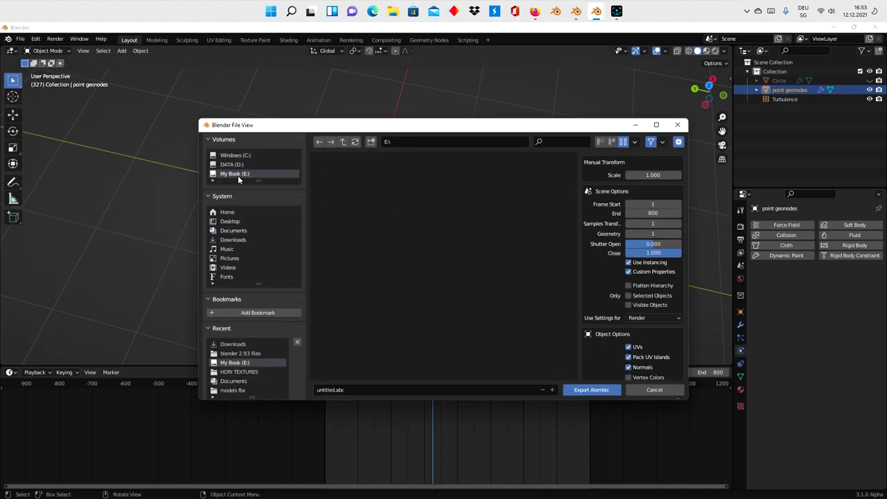
left_click(351, 391)
type("point geonodes")
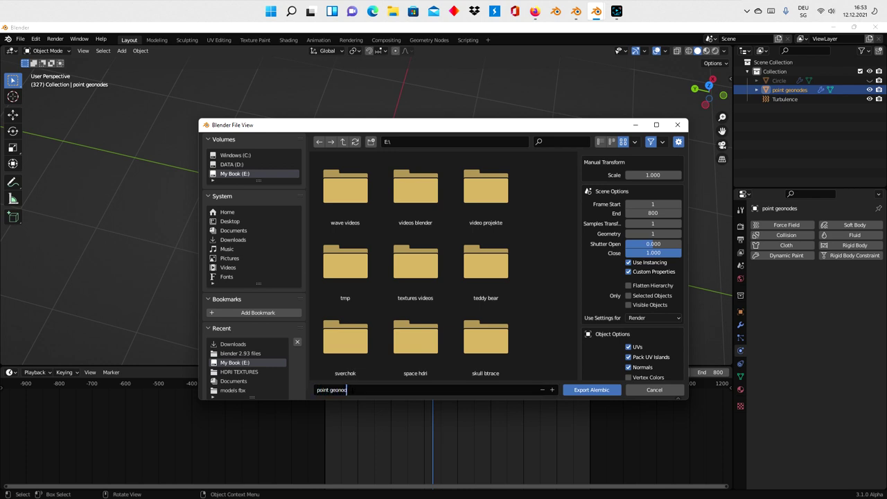
left_click(599, 390)
left_click(596, 390)
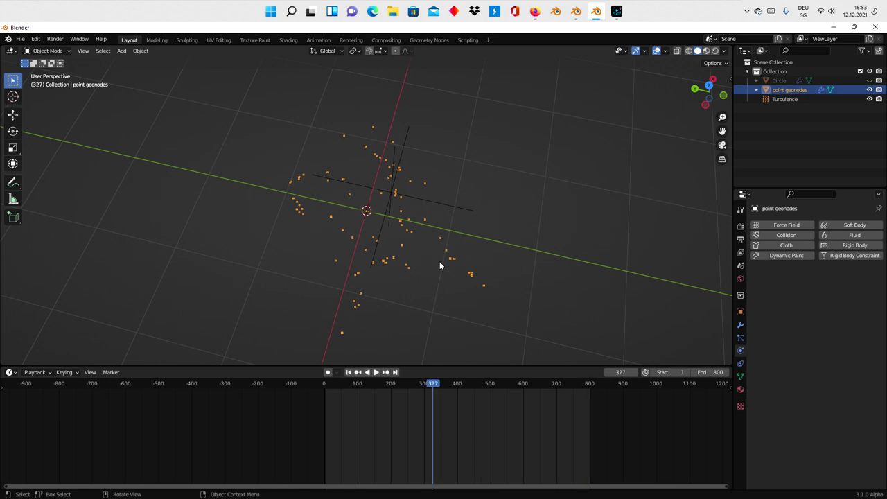
Start opening a file, discard unsaved changes, then cancel the file browser.
left_click(17, 40)
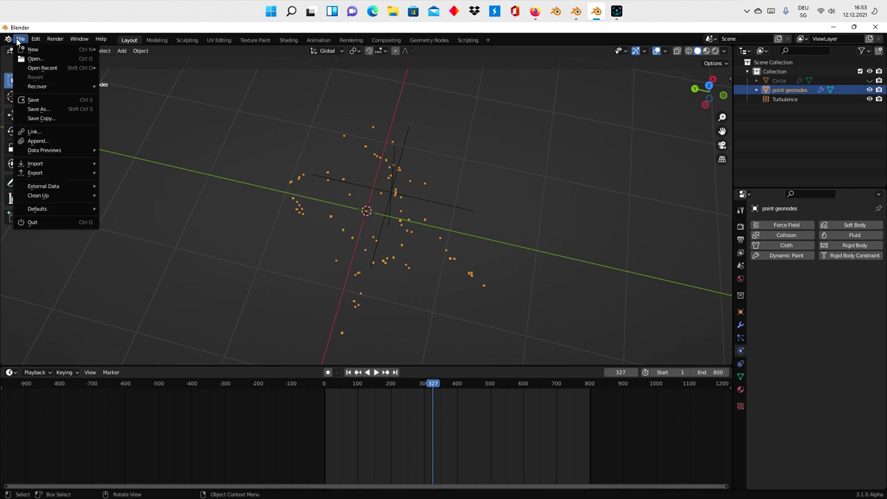
left_click(21, 40)
left_click(21, 40)
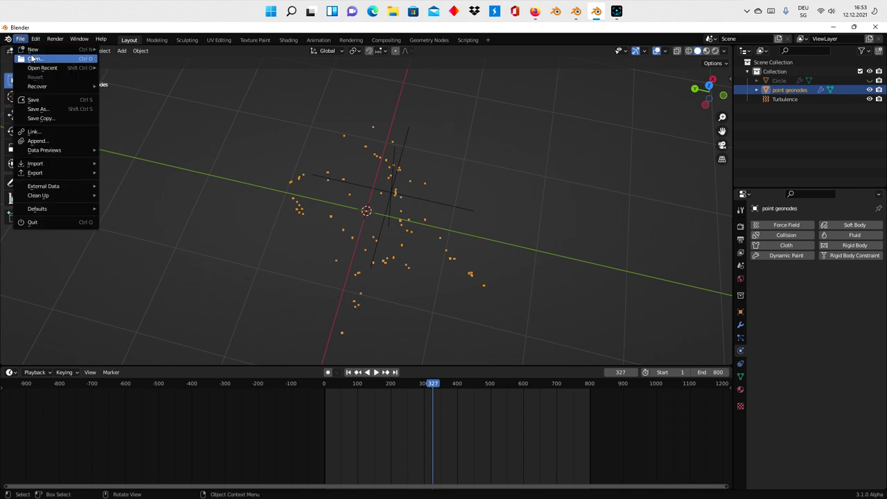
key("ctrl+q")
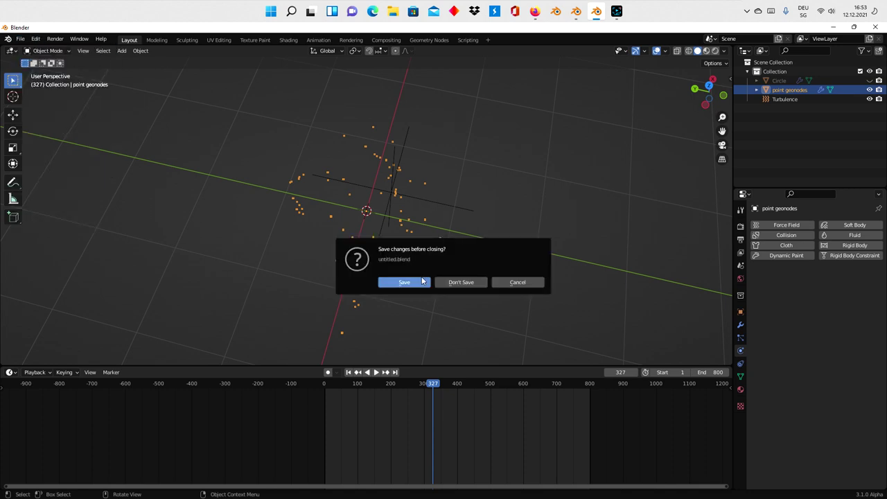
left_click(462, 282)
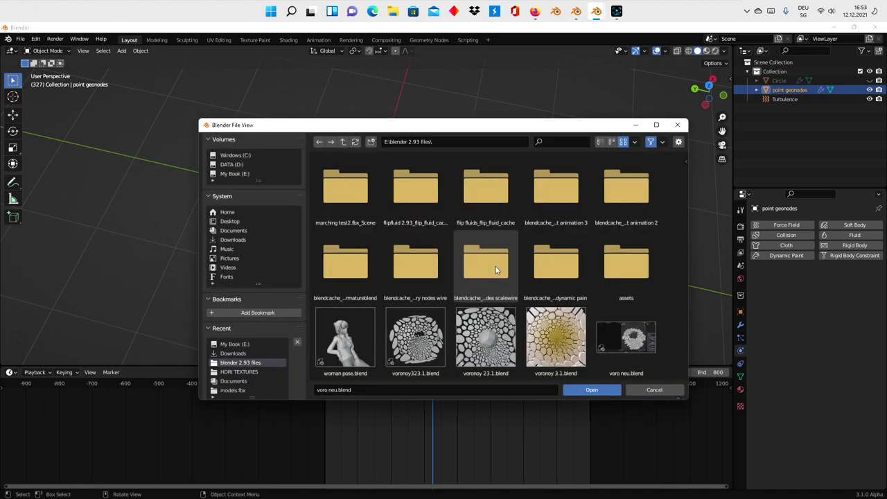
left_click(654, 389)
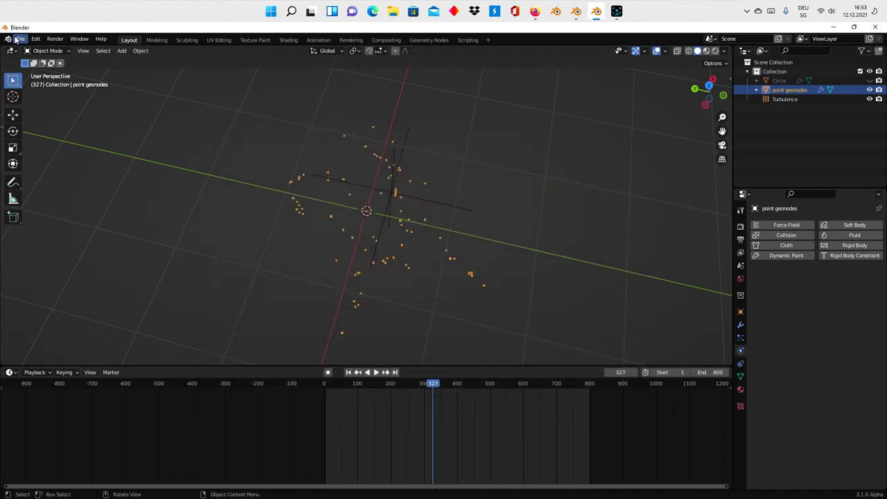
Load a new General scene without saving and delete its default camera, cube and light.
left_click(19, 39)
mouse_move(30, 45)
left_click(128, 49)
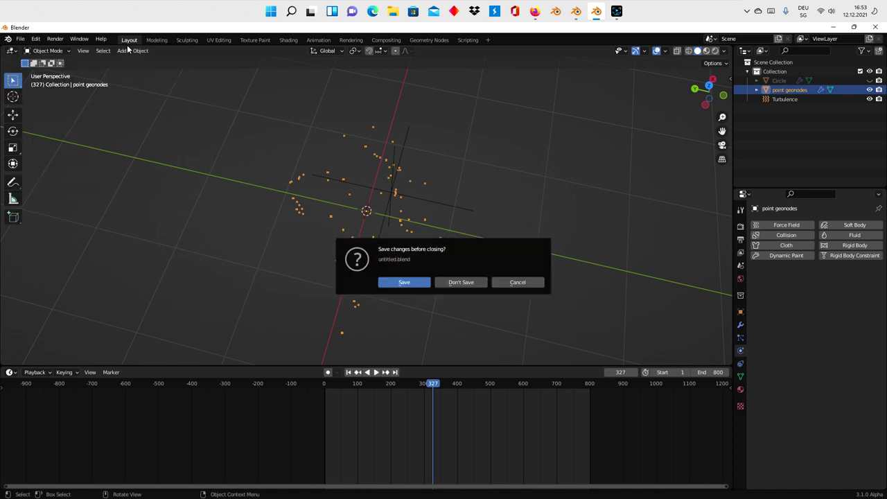
left_click(462, 283)
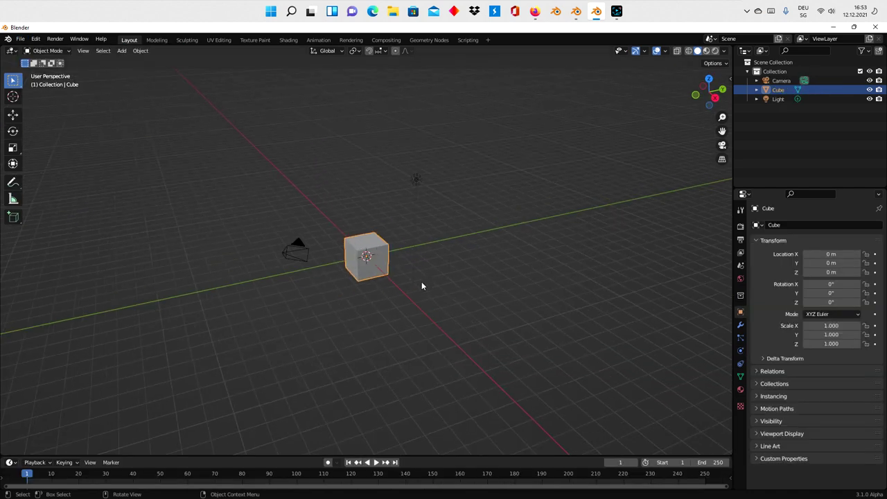
scroll(374, 258, "up", 1)
left_click_drag(220, 130, 503, 332)
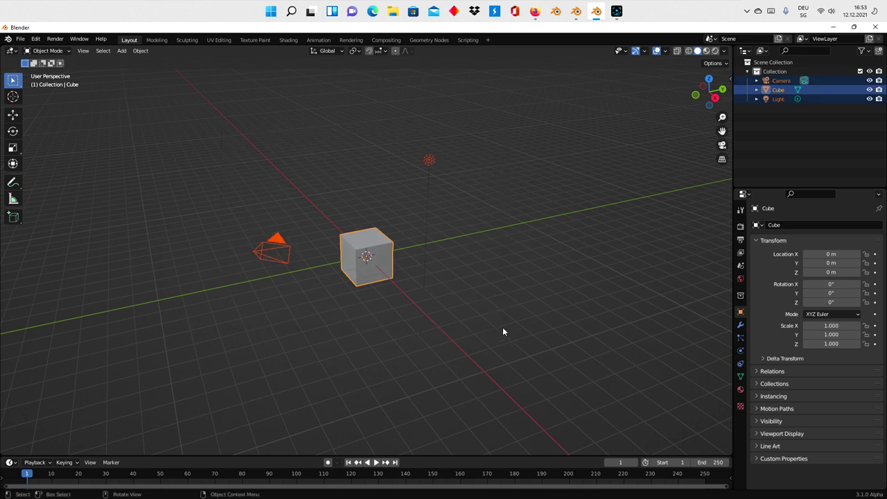
right_click(440, 301)
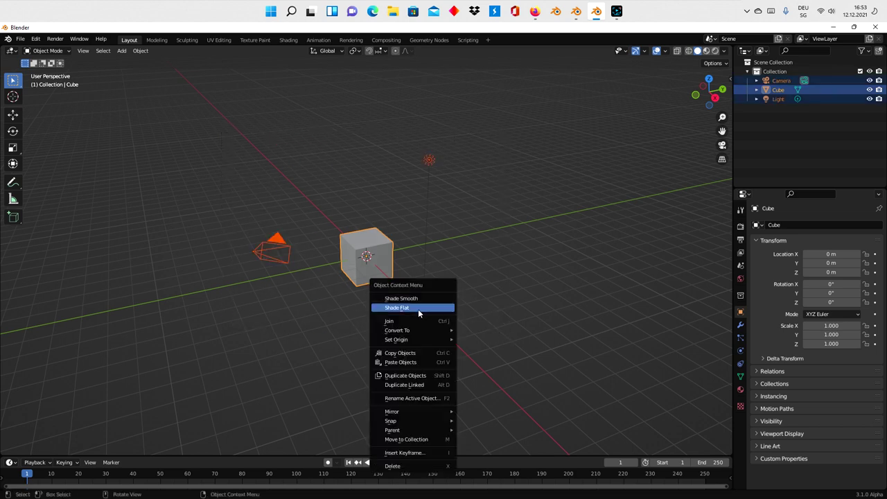
left_click(410, 466)
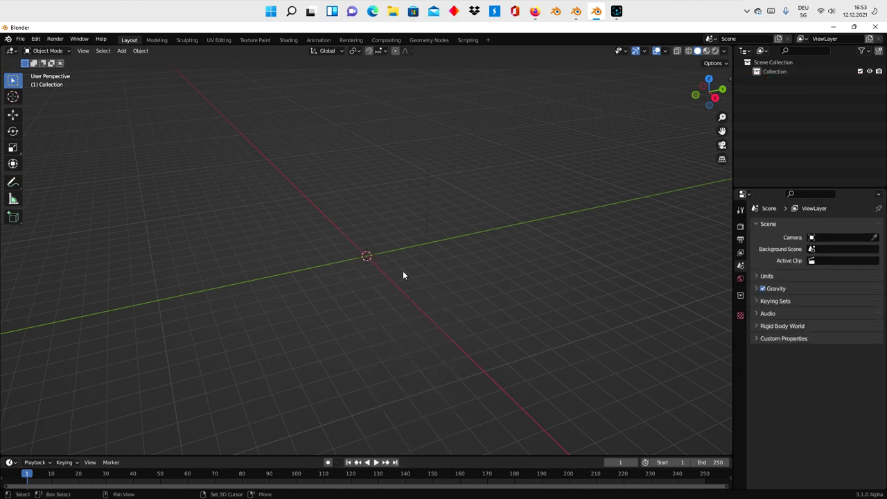
Add a plane at the origin and scale it up to 32.434.
key("shift+a")
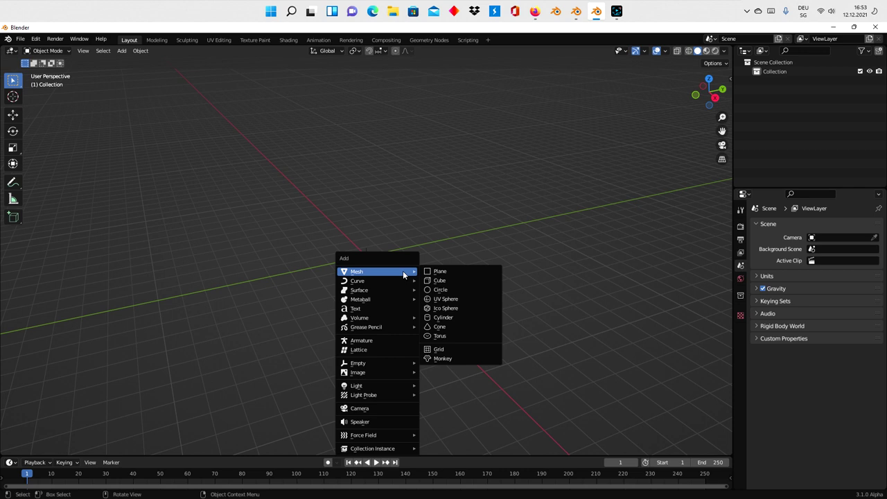
left_click(441, 273)
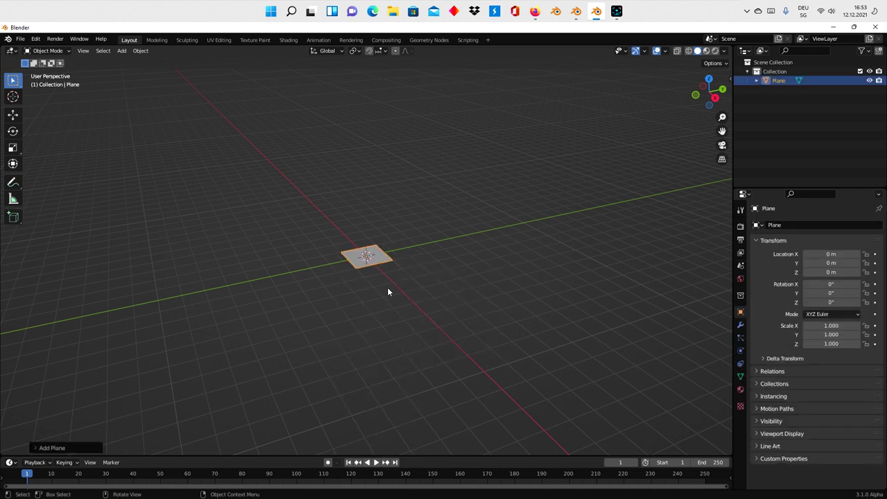
key("s")
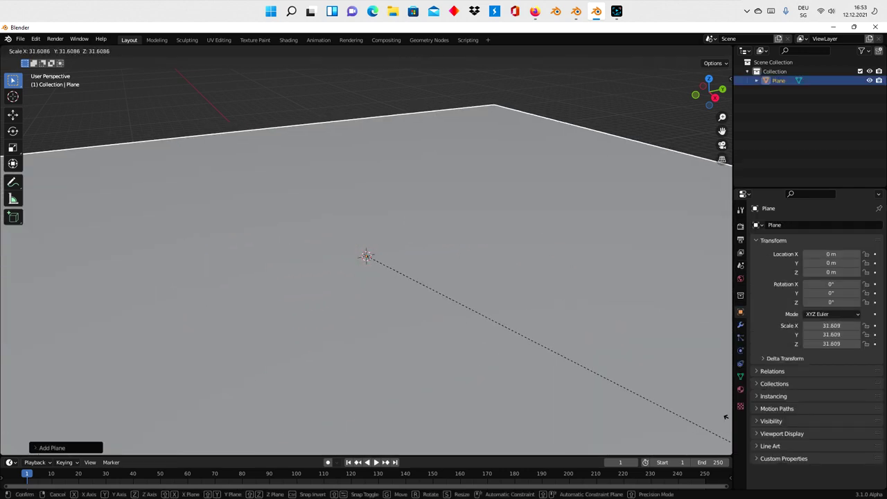
left_click(15, 67)
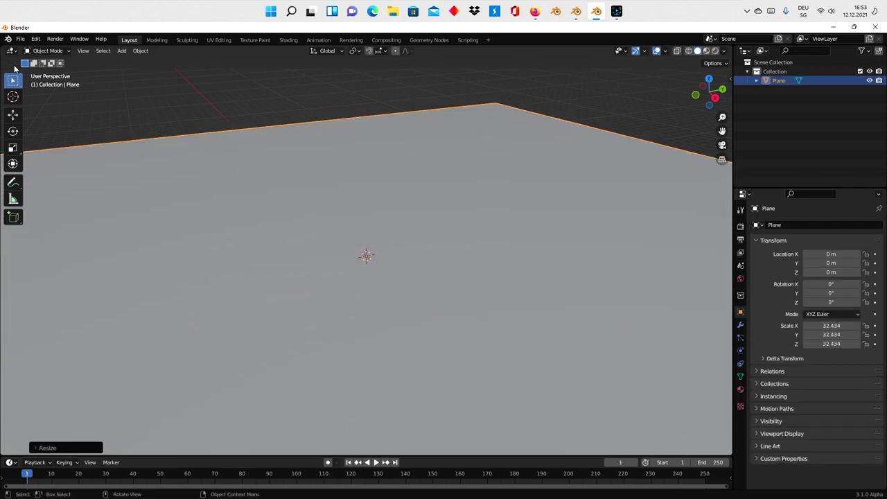
scroll(356, 197, "down", 2)
scroll(402, 203, "down", 4)
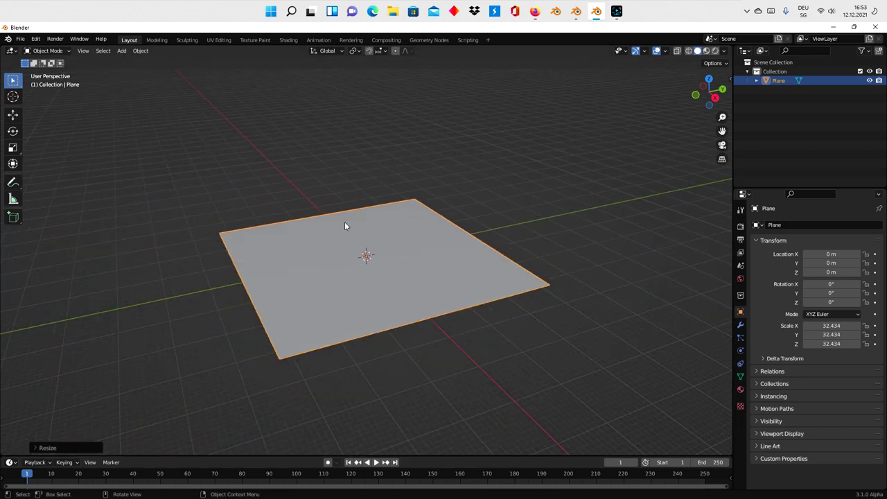
mouse_move(345, 226)
middle_mouse_down()
mouse_move(326, 254)
mouse_move(375, 211)
middle_mouse_up()
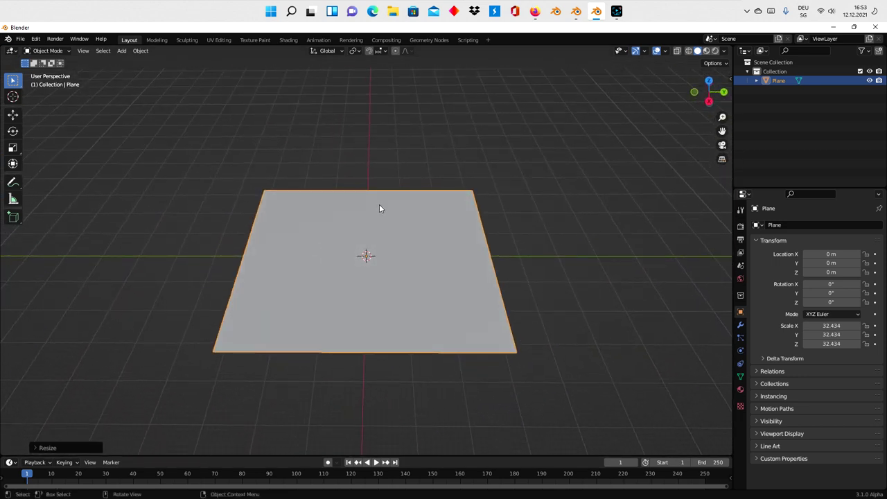
left_click(21, 39)
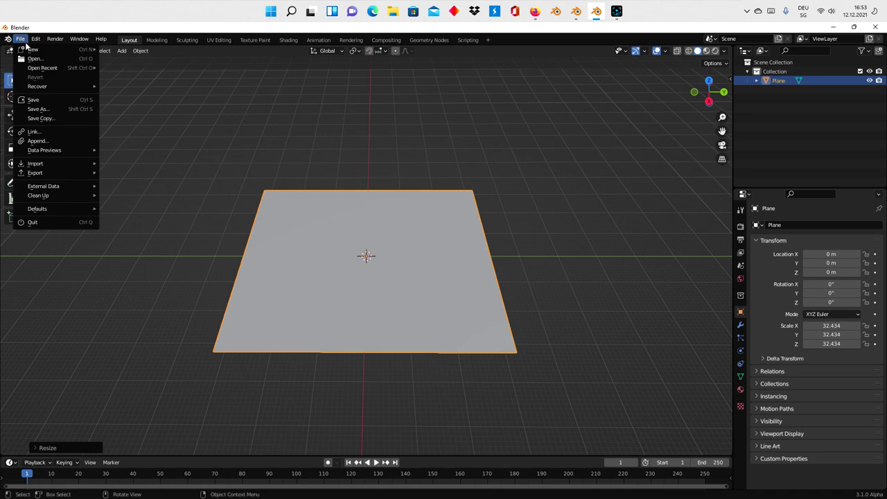
mouse_move(35, 164)
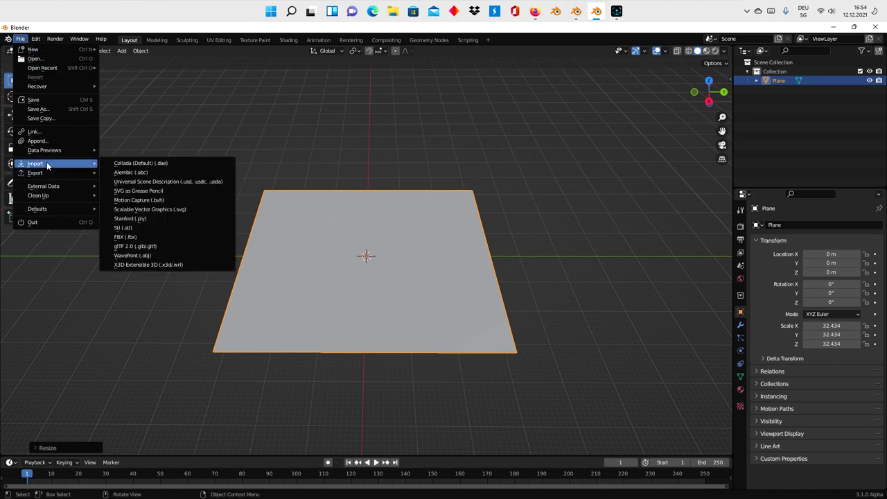
Import point geonodes.abc from My Book (E:), found by searching 'po'.
left_click(125, 173)
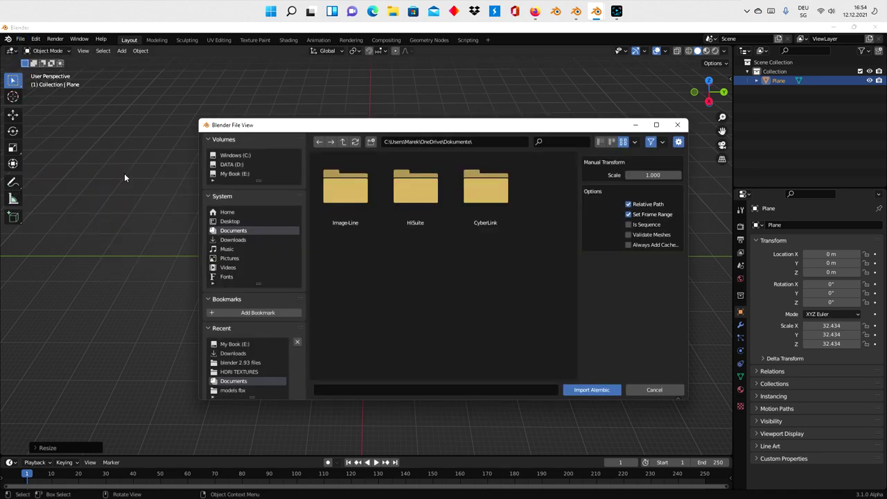
left_click(241, 175)
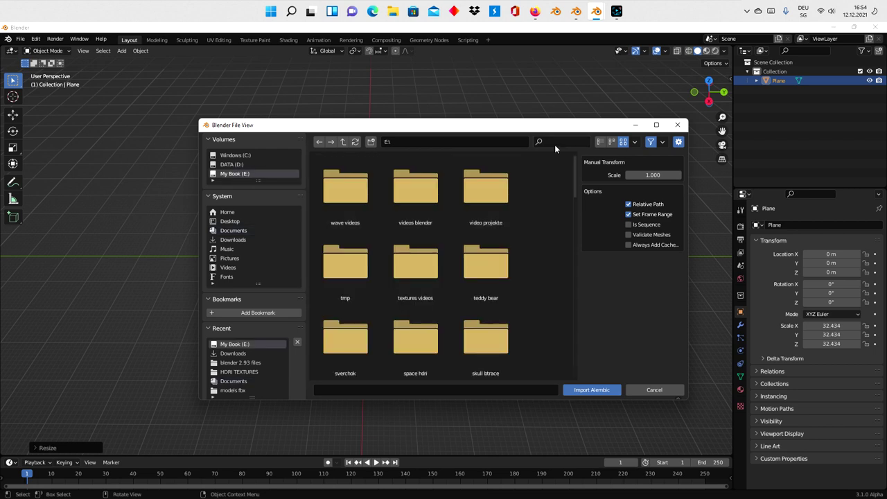
type("point")
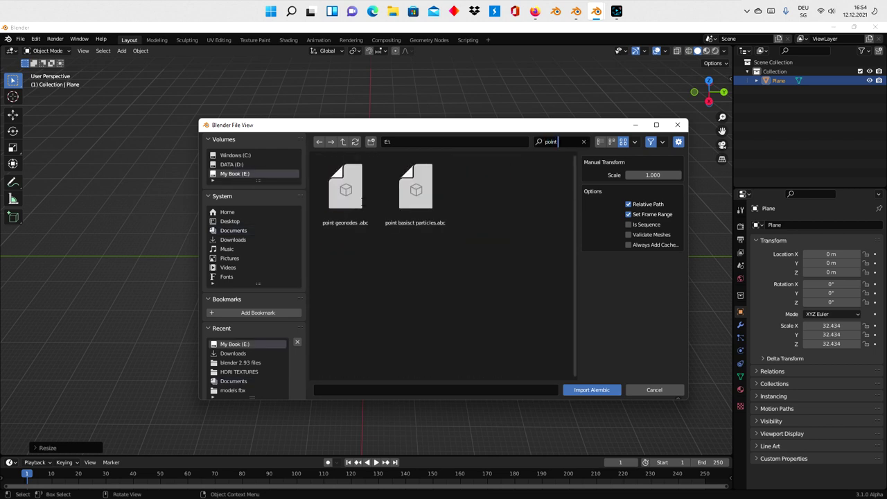
double_click(345, 197)
scroll(364, 240, "up", 3)
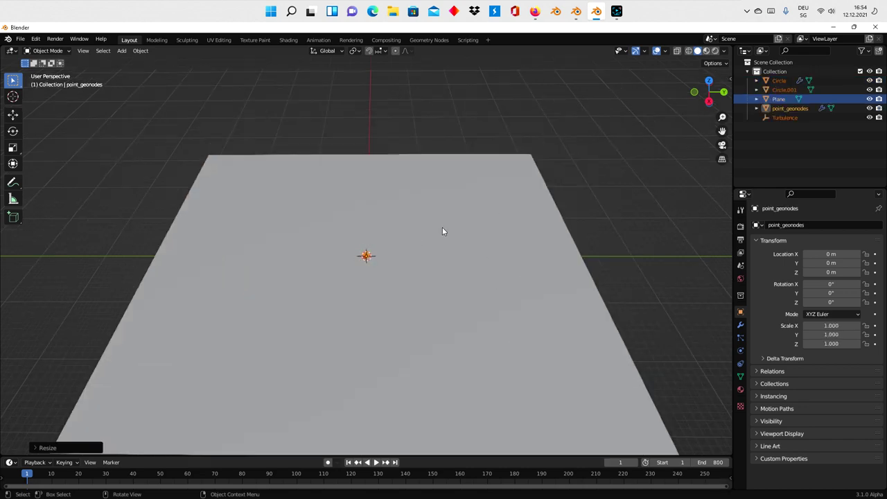
scroll(436, 232, "up", 1)
scroll(420, 236, "up", 2)
scroll(423, 266, "up", 3)
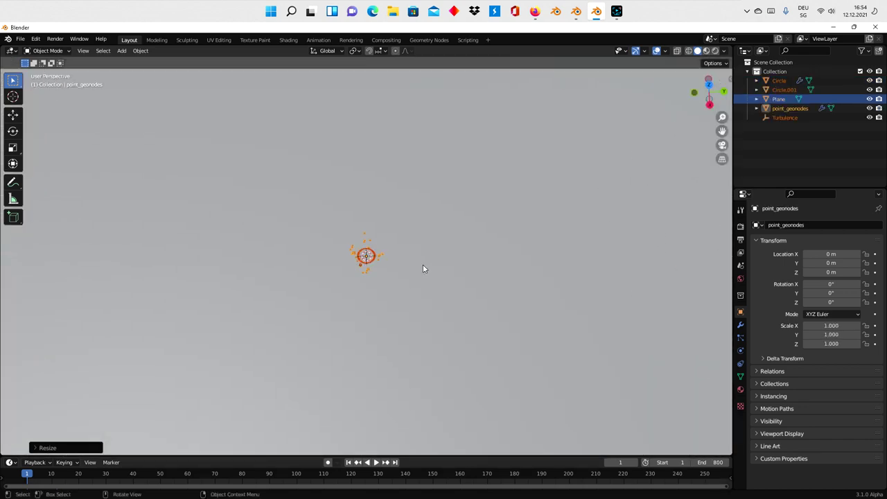
scroll(423, 266, "up", 1)
scroll(423, 265, "up", 1)
scroll(422, 267, "up", 1)
scroll(416, 269, "up", 1)
mouse_move(416, 269)
middle_mouse_down()
mouse_move(439, 264)
mouse_move(451, 240)
middle_mouse_up()
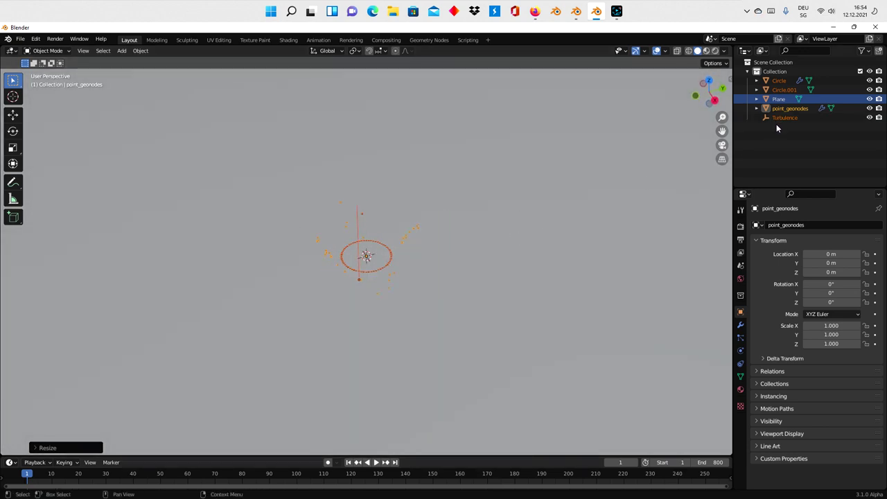
Hide the large plane and delete the Turbulence empty.
left_click(870, 99)
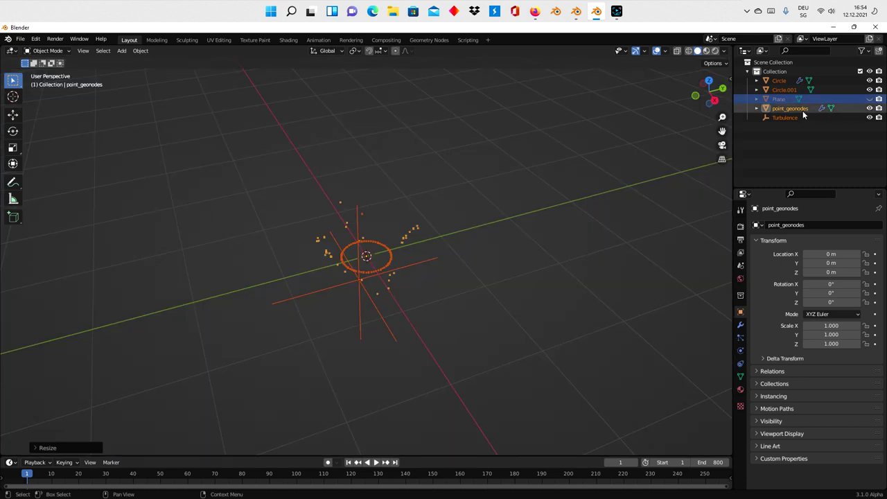
left_click(801, 111)
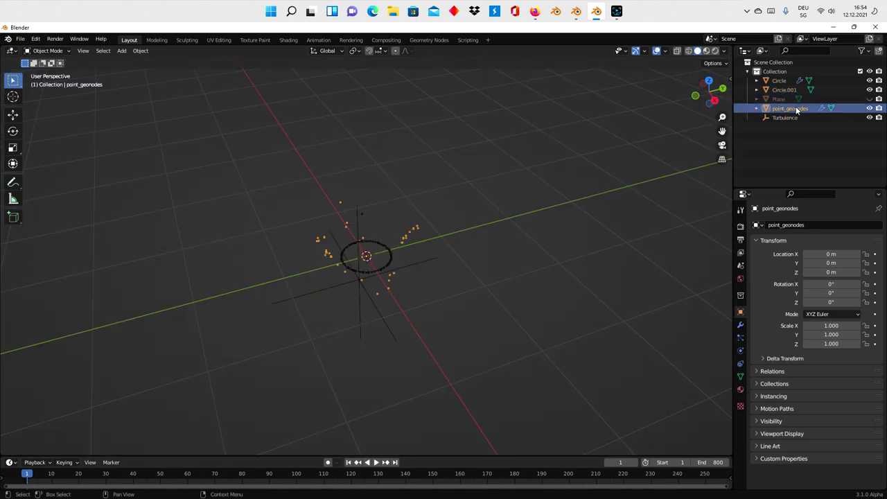
left_click(795, 117)
right_click(795, 117)
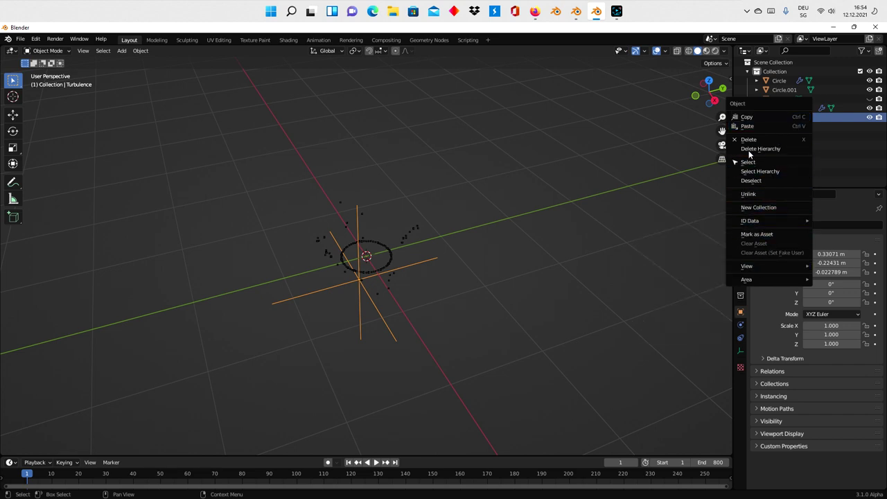
left_click(752, 140)
Delete Circle and Circle.001, hide the Plane, and select point_geonodes.
left_click(779, 90)
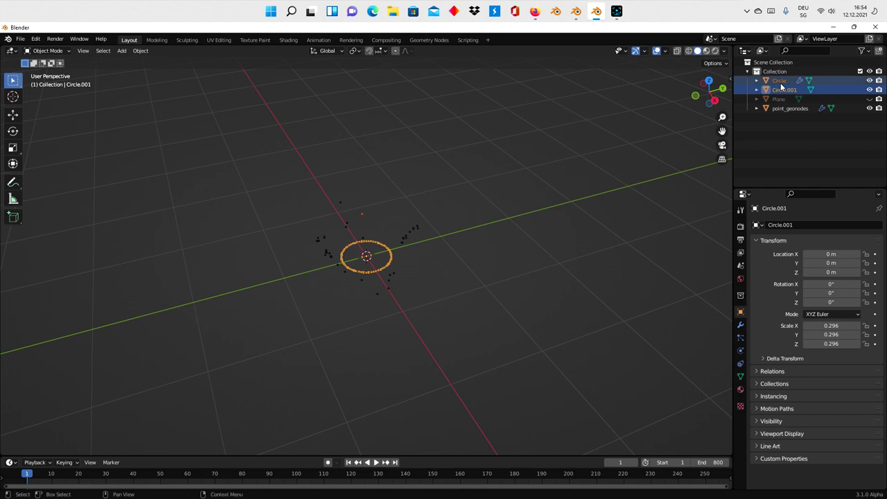
key("Delete")
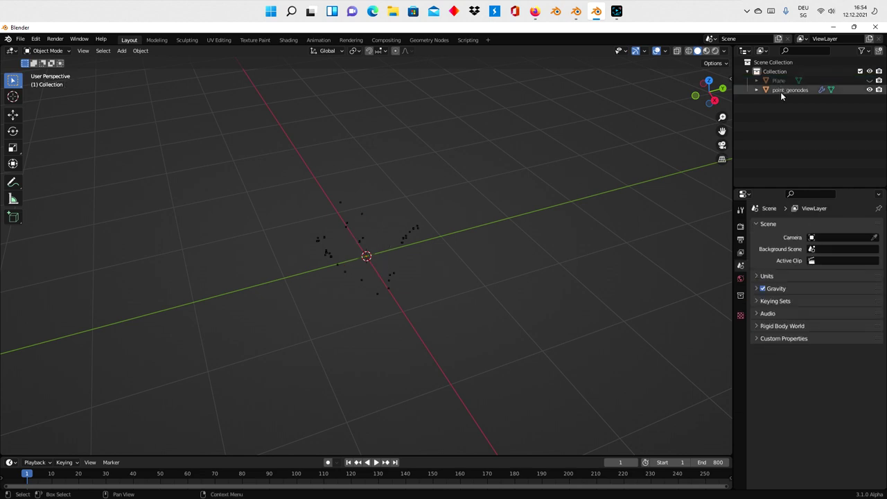
left_click(779, 81)
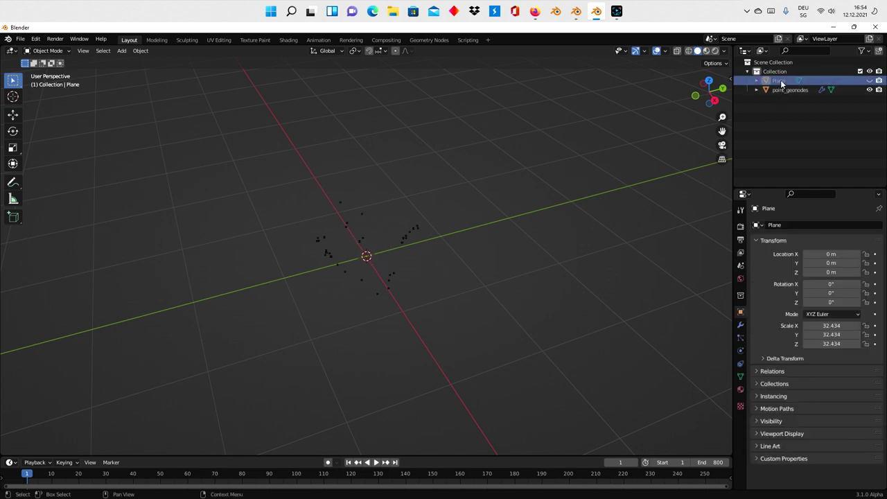
left_click(790, 90)
left_click(870, 81)
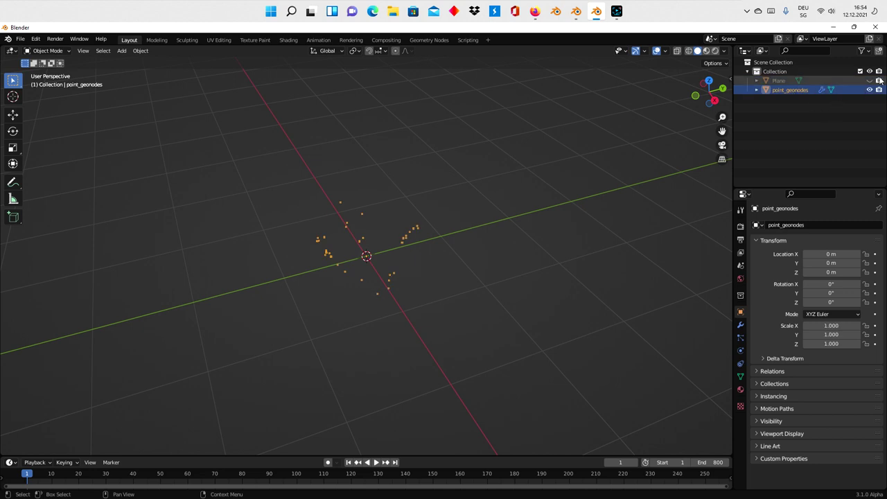
middle_click_drag(416, 220, 379, 233)
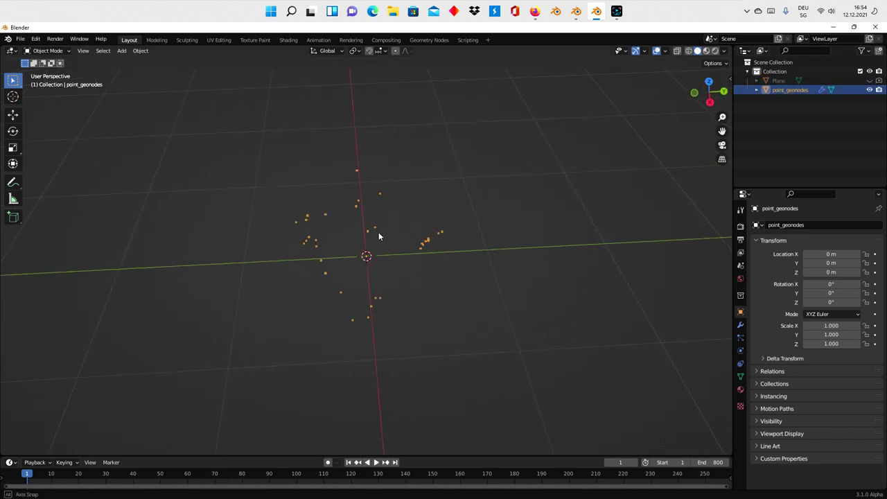
Preview the point animation, show point_geonodes' modifiers, enlarge the timeline, and return to frame 1.
left_click(376, 463)
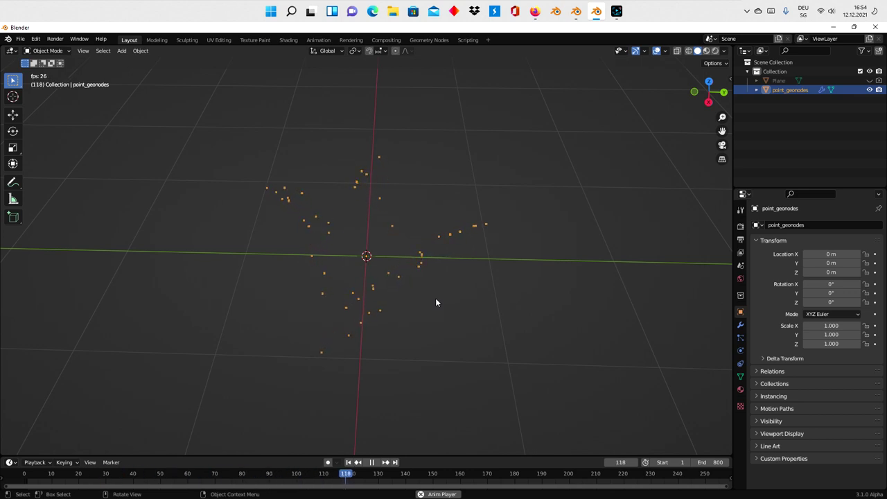
middle_click_drag(448, 197, 403, 239)
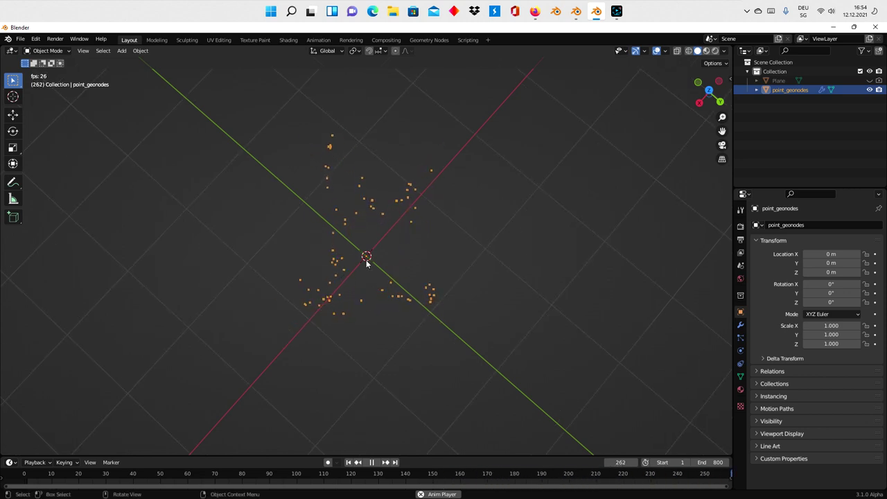
middle_click_drag(400, 254, 450, 241)
left_click(741, 324)
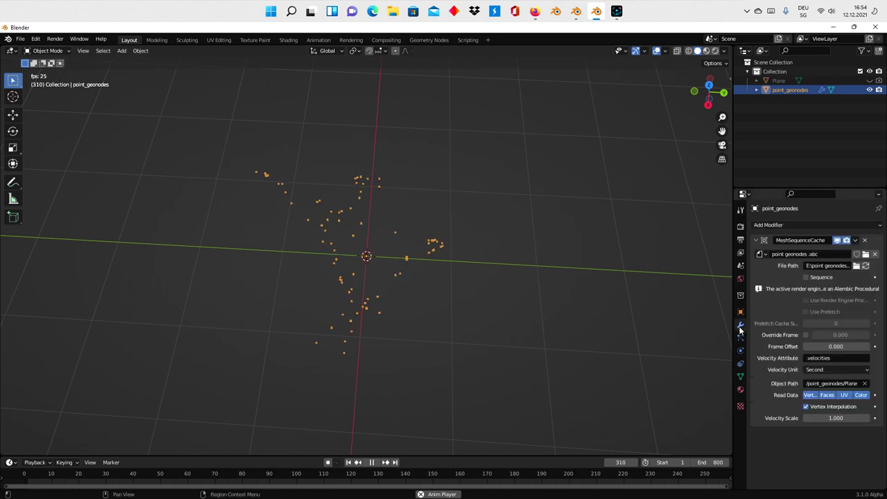
scroll(409, 477, "down", 3)
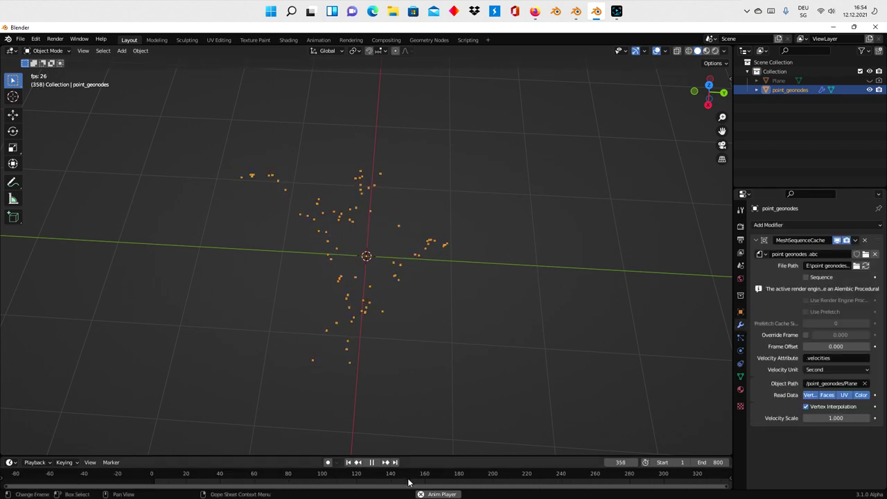
scroll(408, 478, "down", 3)
scroll(408, 480, "down", 3)
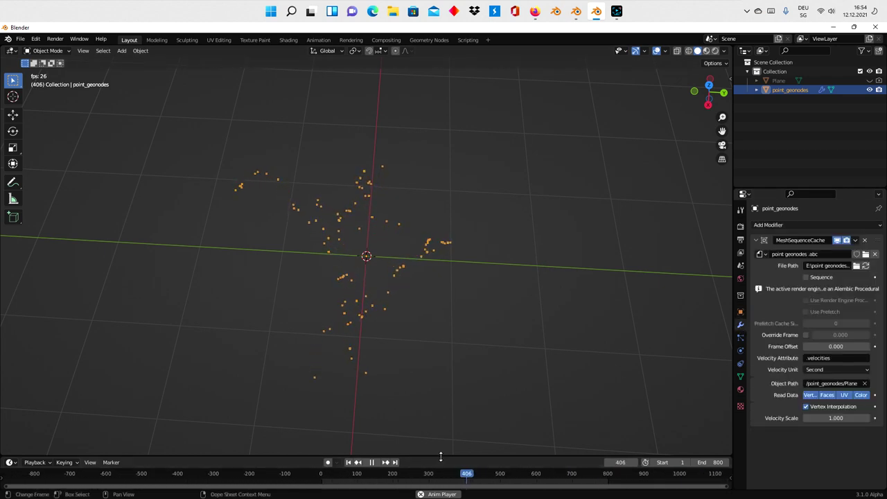
scroll(421, 467, "down", 2)
left_click_drag(420, 457, 429, 385)
scroll(429, 434, "down", 1)
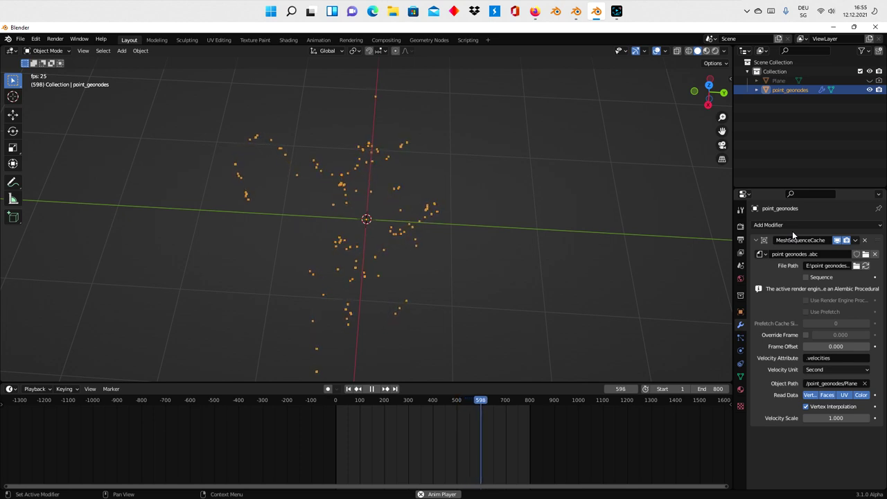
left_click(370, 390)
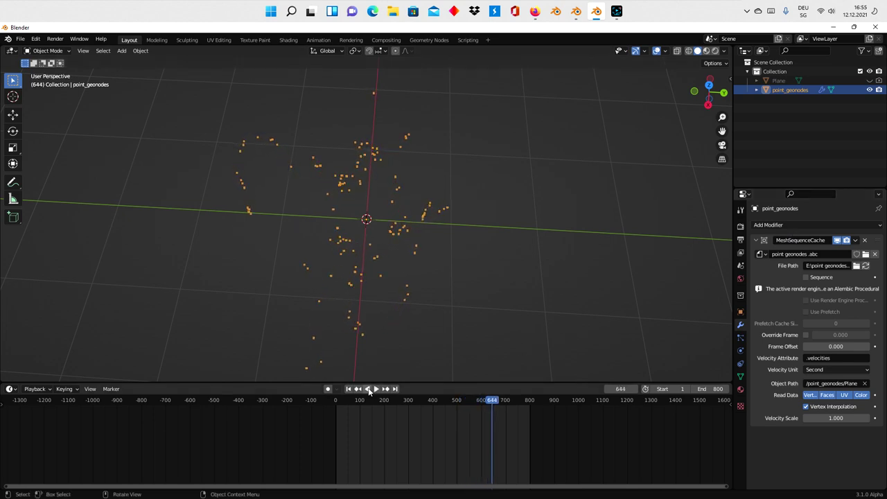
left_click(348, 390)
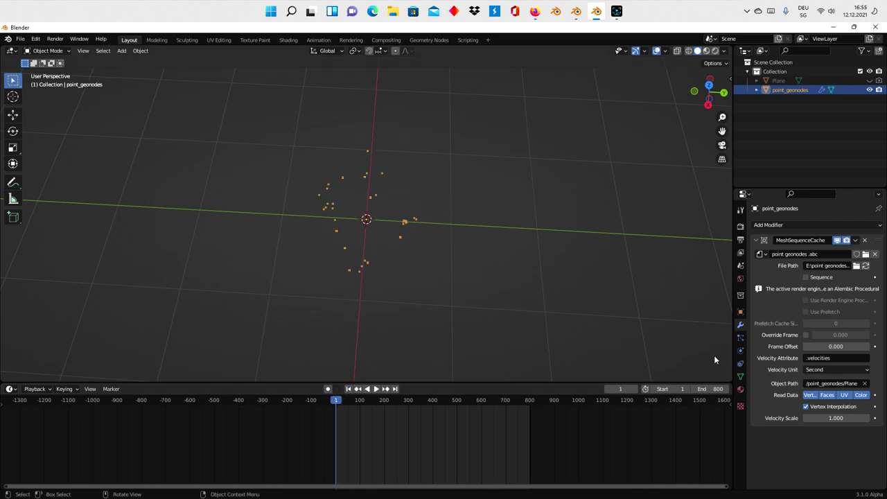
Keyframe Frame Offset at 0 on frame 1 and a new value on frame 800.
right_click(841, 346)
left_click(815, 346)
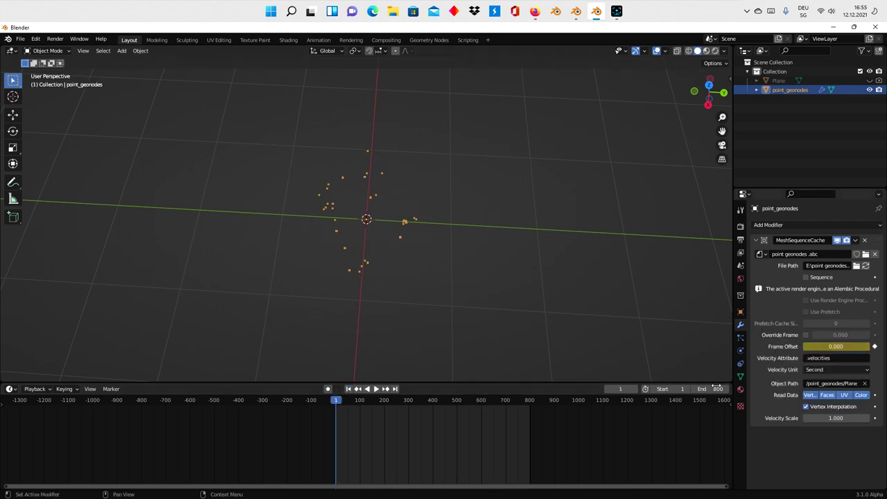
left_click(396, 389)
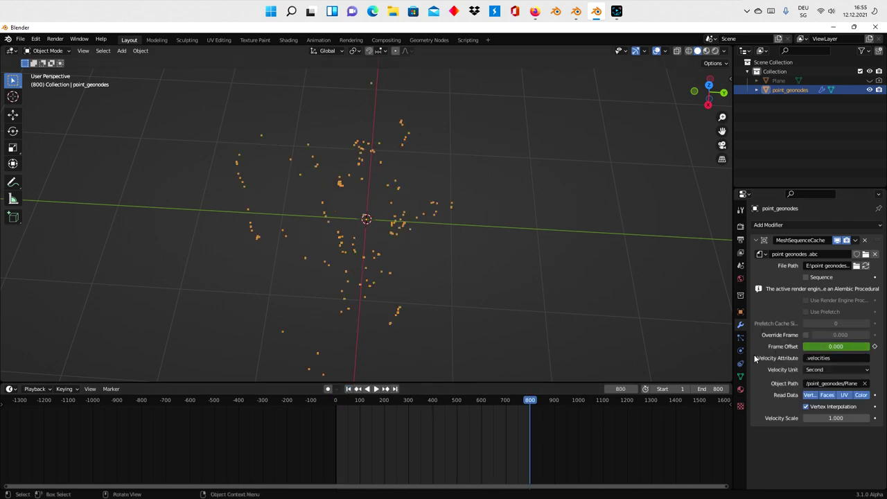
left_click(839, 346)
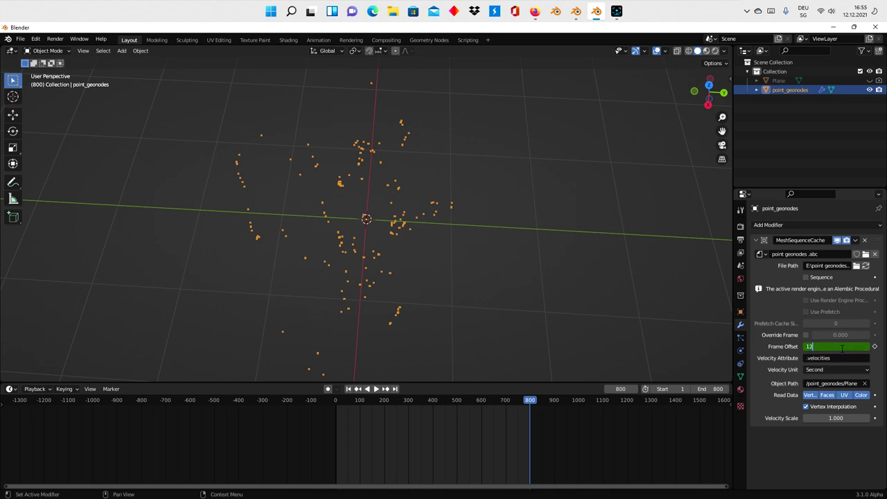
type("1200.000")
key("Return")
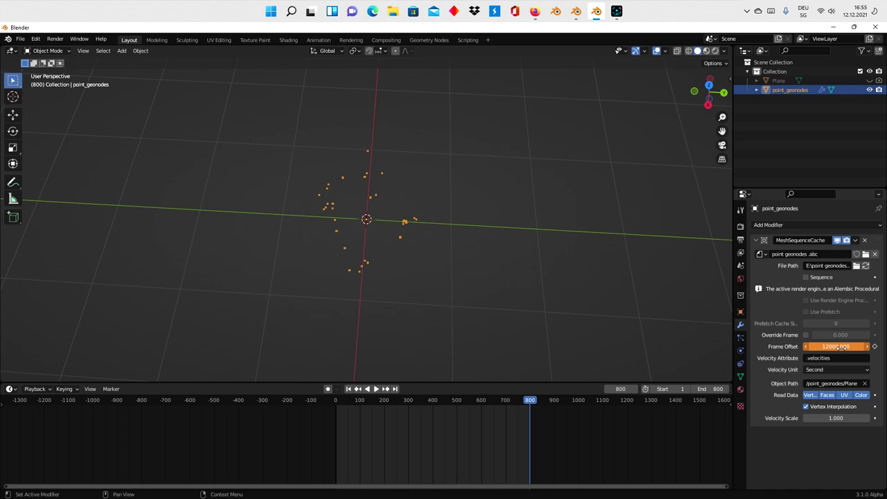
right_click(837, 346)
left_click(835, 349)
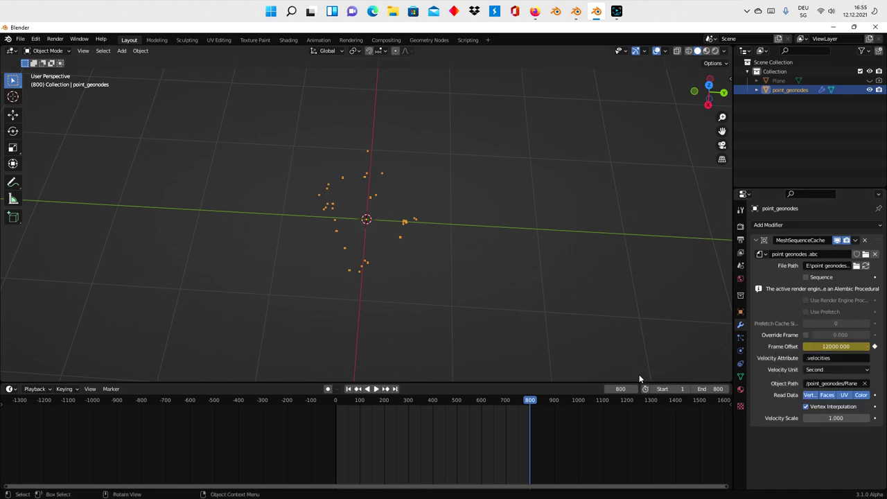
left_click(376, 389)
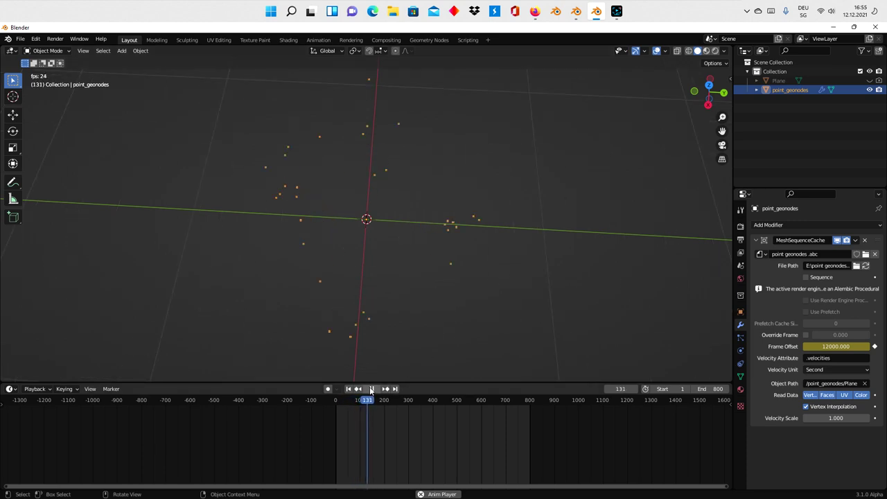
key("Escape")
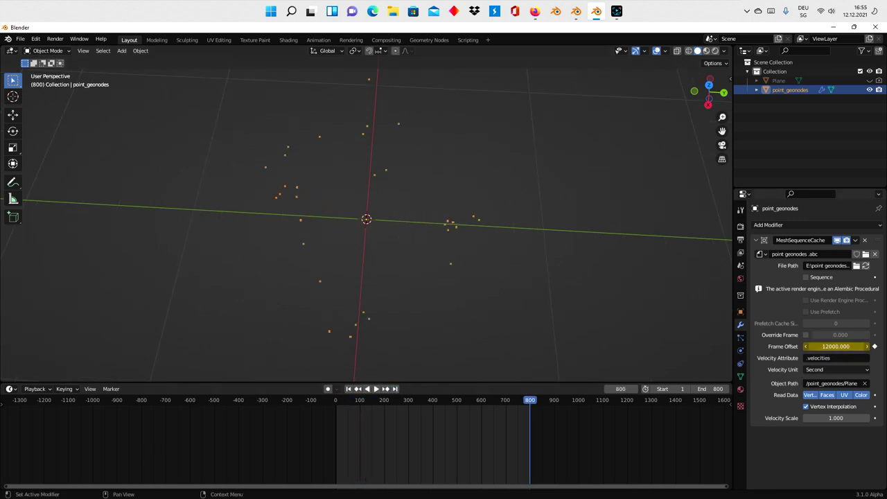
Re-key Frame Offset as 1200 at frame 800 and play back the faster motion.
left_click(833, 347)
type("1200")
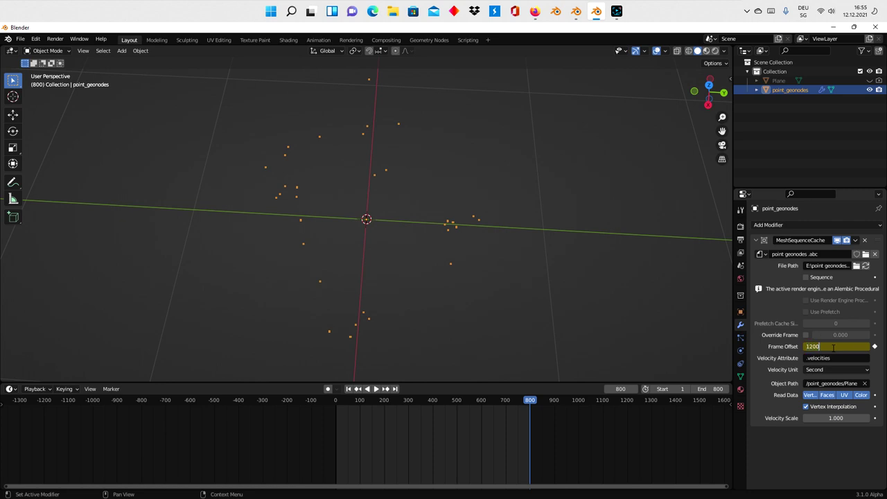
key("Return")
right_click(833, 347)
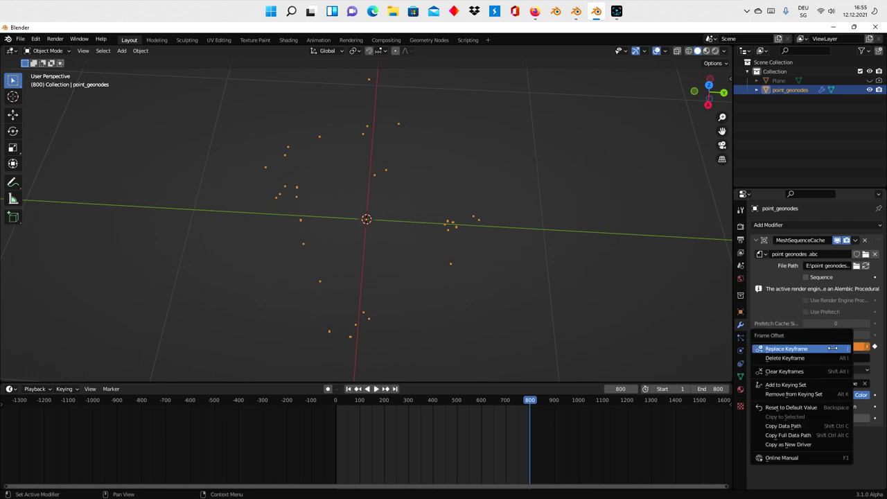
left_click(377, 389)
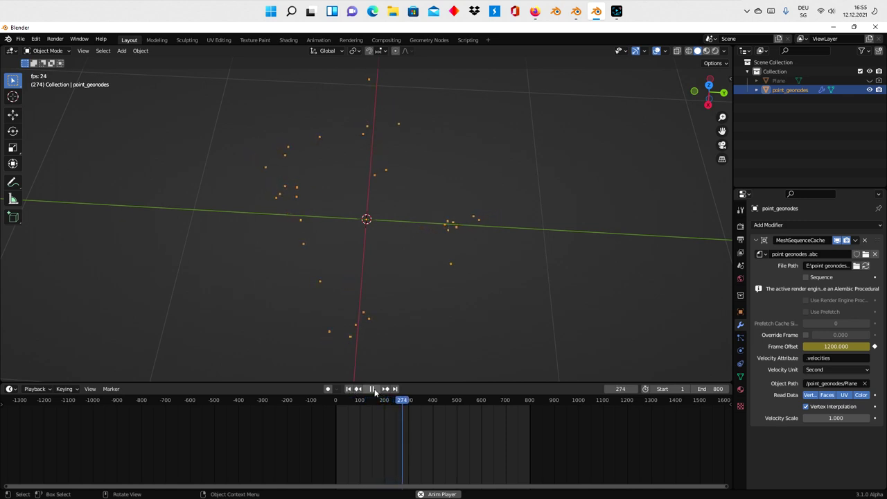
left_click(375, 389)
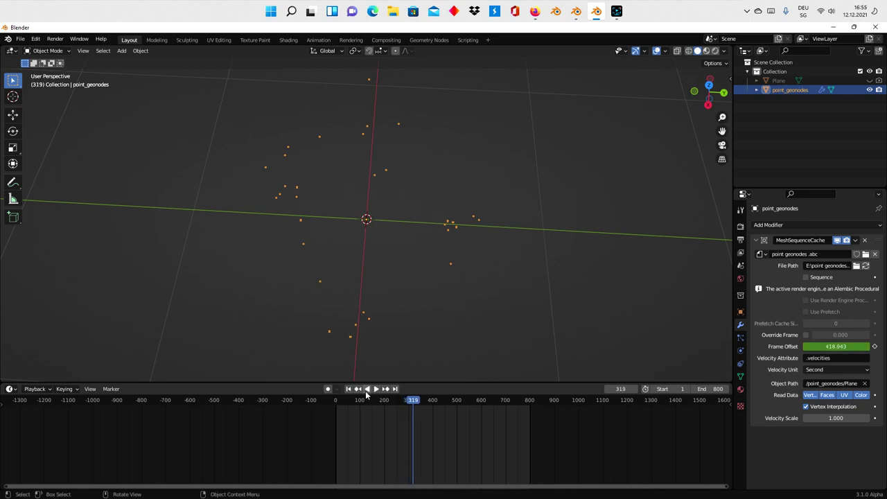
left_click(349, 389)
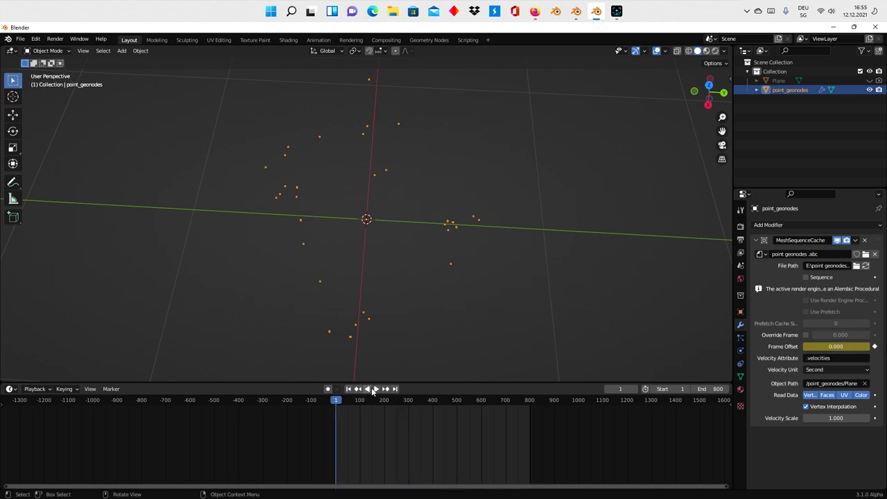
left_click(396, 389)
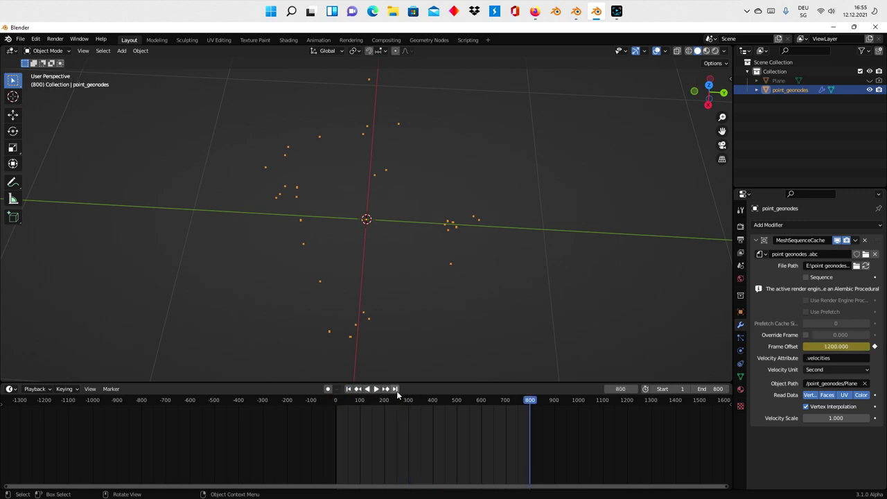
Try a Frame Offset of 400 keyed at frame 1 and preview the playback.
left_click(350, 389)
left_click(848, 346)
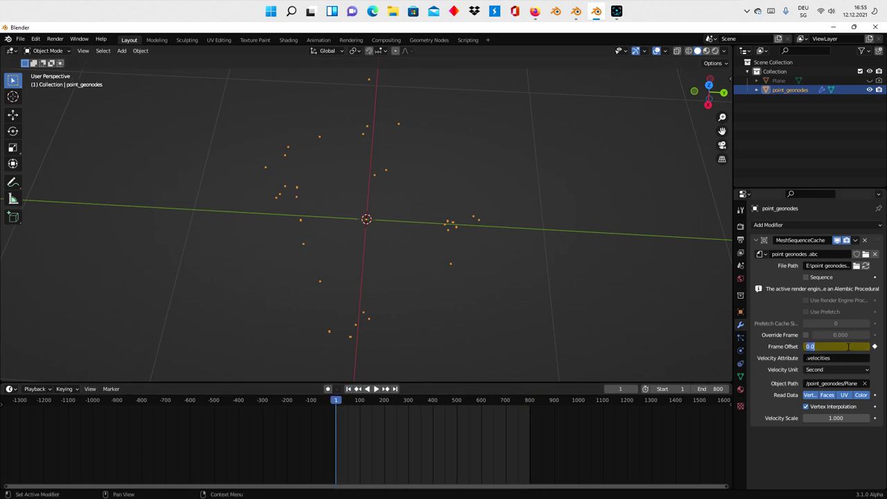
type("400")
key("Return")
right_click(848, 346)
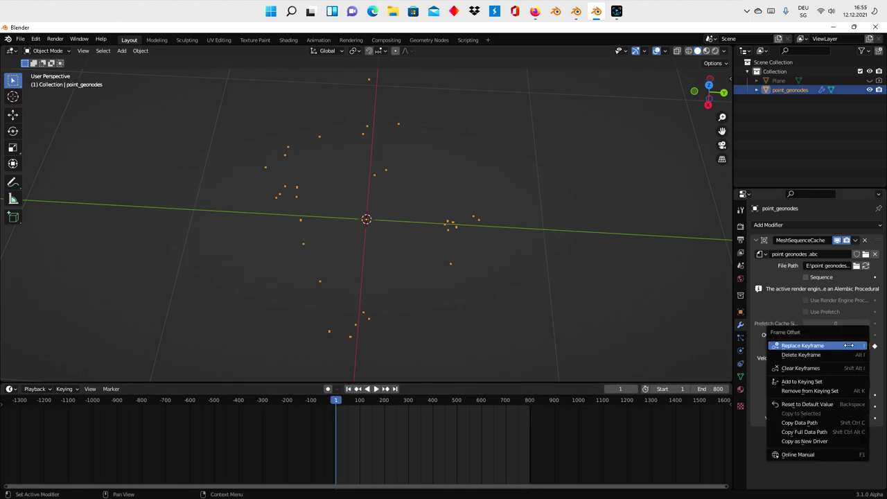
left_click(839, 359)
left_click(377, 390)
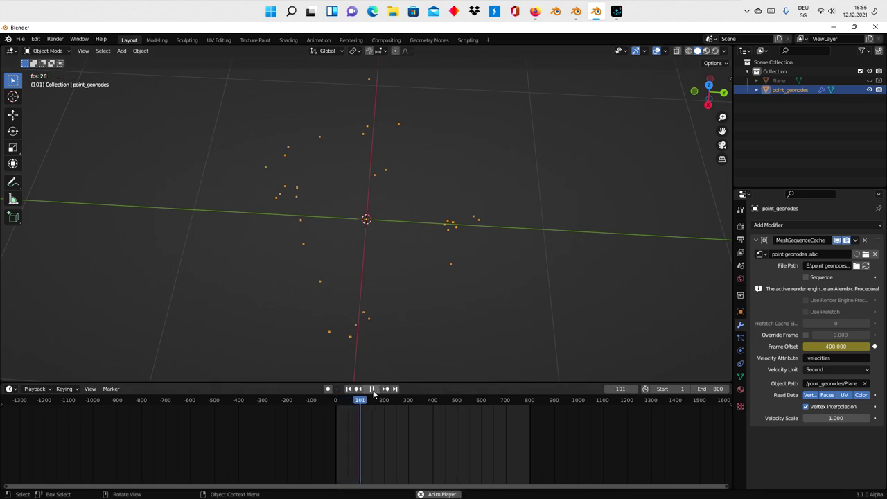
left_click(372, 389)
left_click(349, 389)
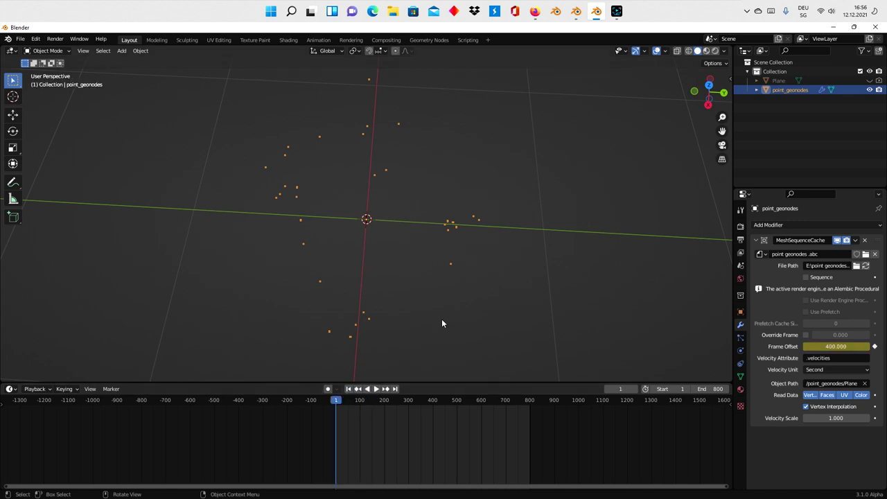
Clear the Frame Offset keyframe, set the offset to 0, and play the animation.
right_click(845, 348)
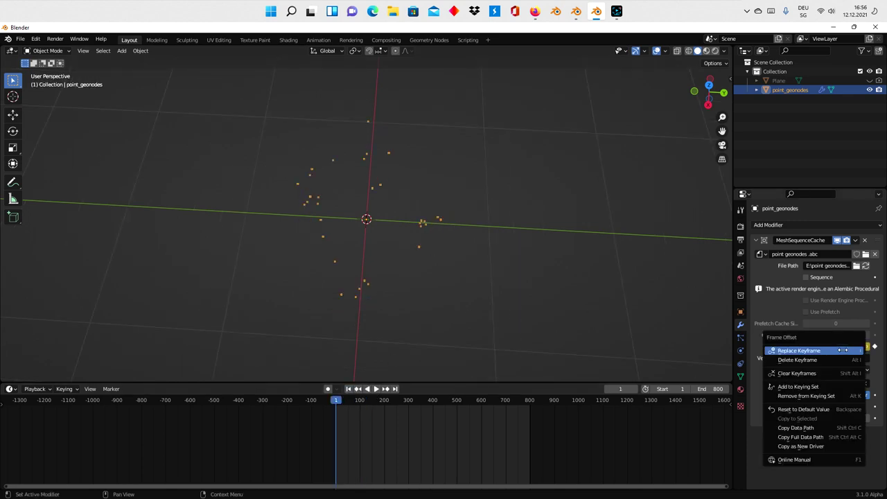
left_click(835, 359)
left_click(833, 345)
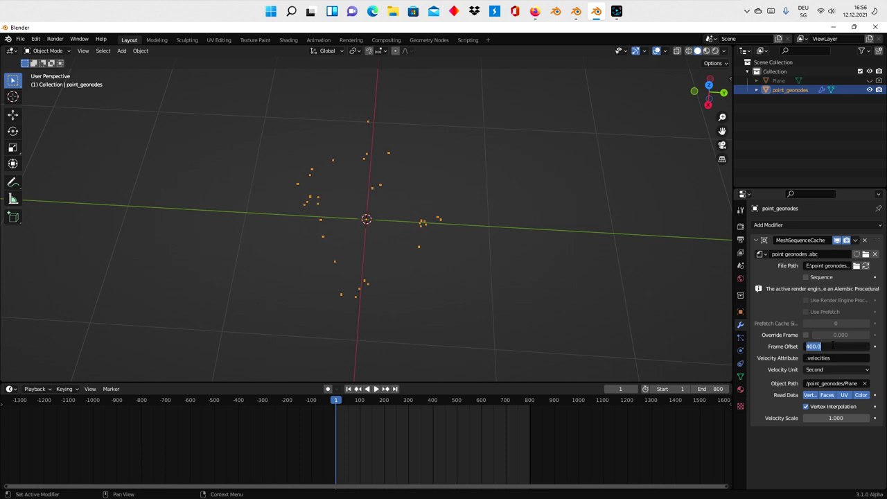
type("0")
key("Return")
mouse_move(512, 303)
middle_mouse_down()
mouse_move(491, 252)
mouse_move(456, 263)
mouse_move(463, 253)
mouse_move(447, 257)
middle_mouse_up()
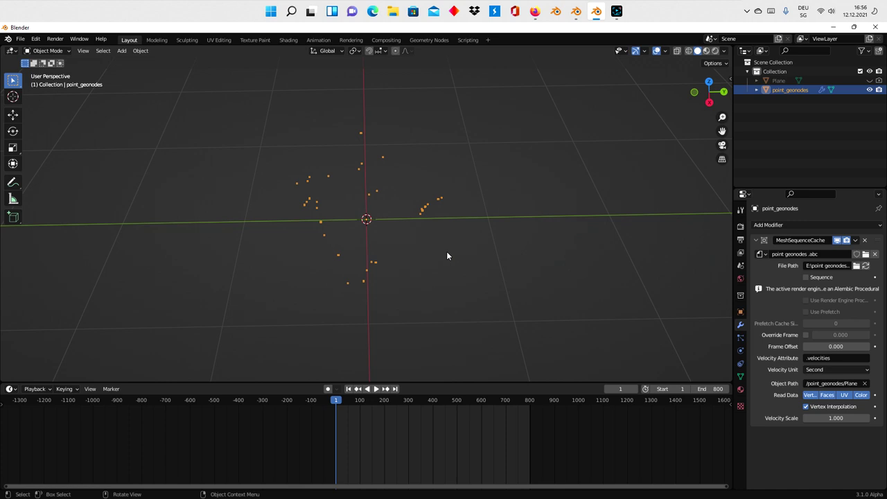
left_click(376, 389)
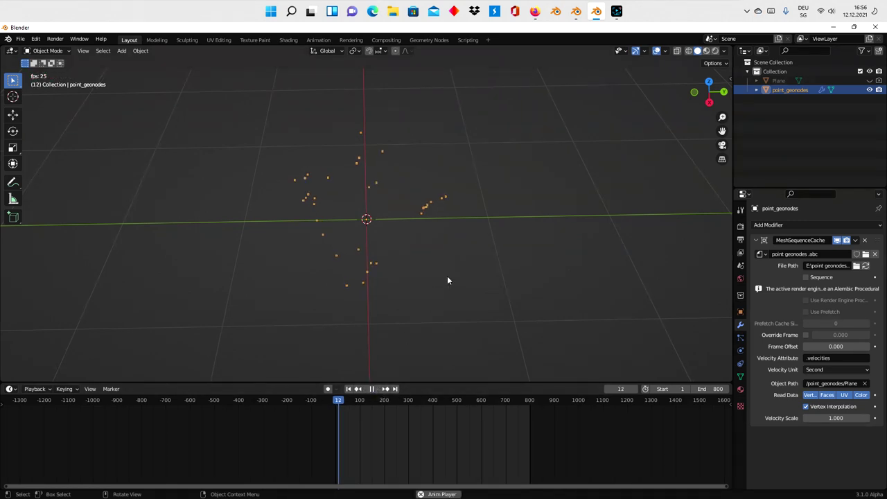
middle_click_drag(447, 276, 431, 258)
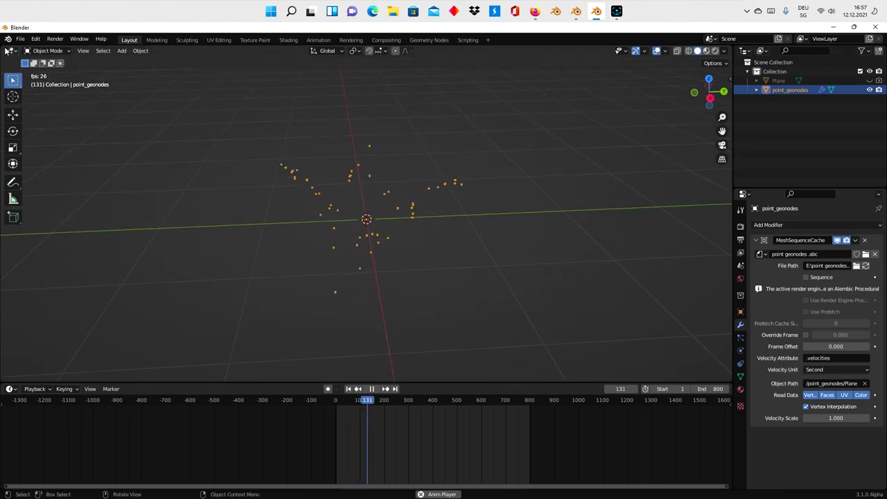
Split the viewport, make the left half a Geometry Node Editor, and create a new node group.
left_click_drag(3, 47, 391, 81)
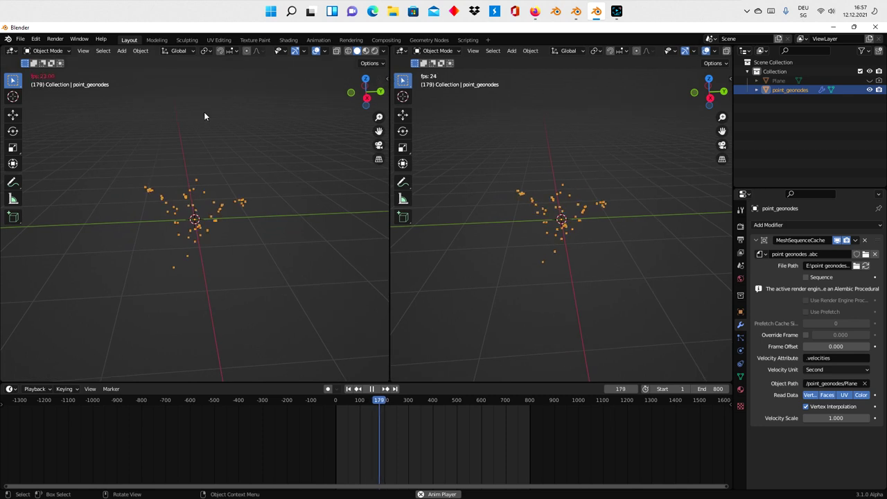
left_click(12, 52)
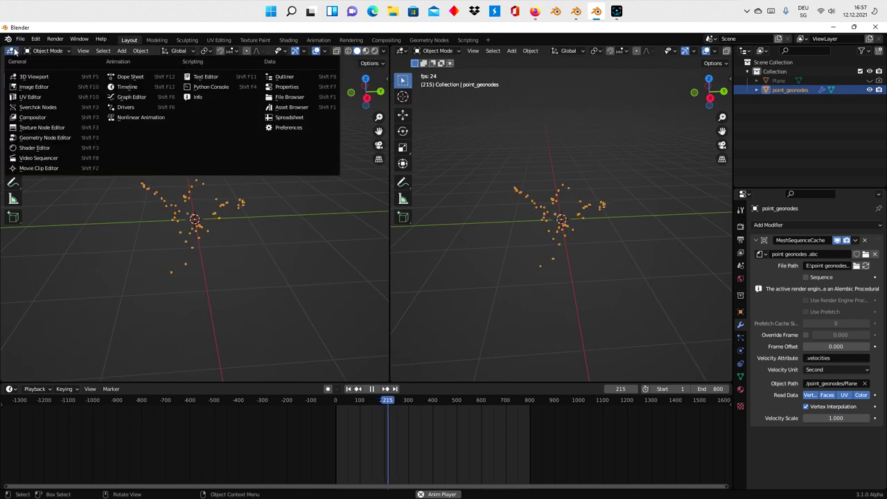
left_click(54, 137)
key("n")
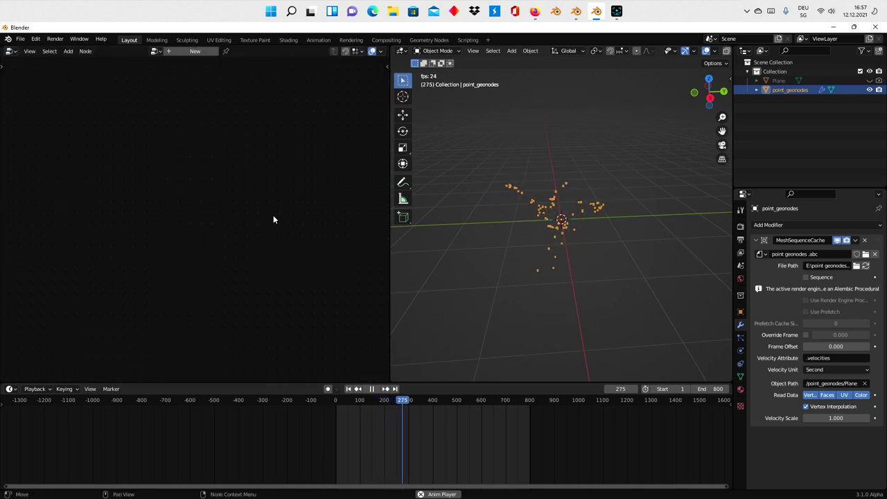
left_click(179, 54)
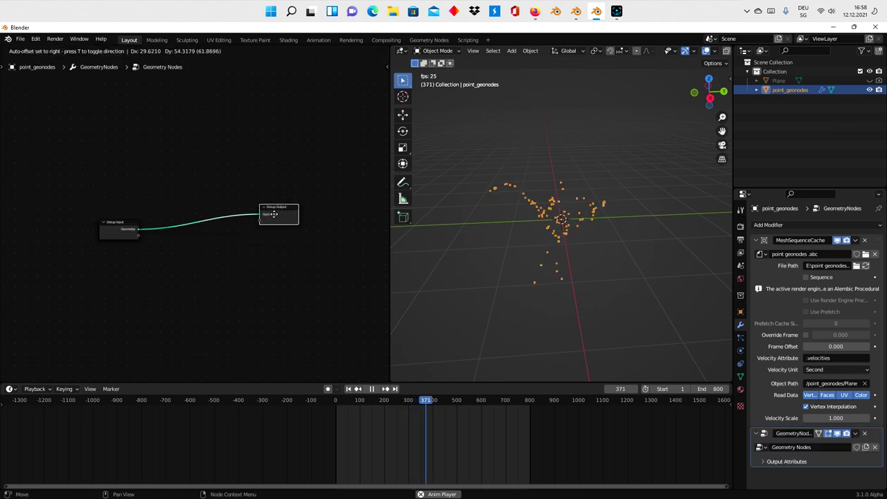
left_click_drag(264, 236, 282, 202)
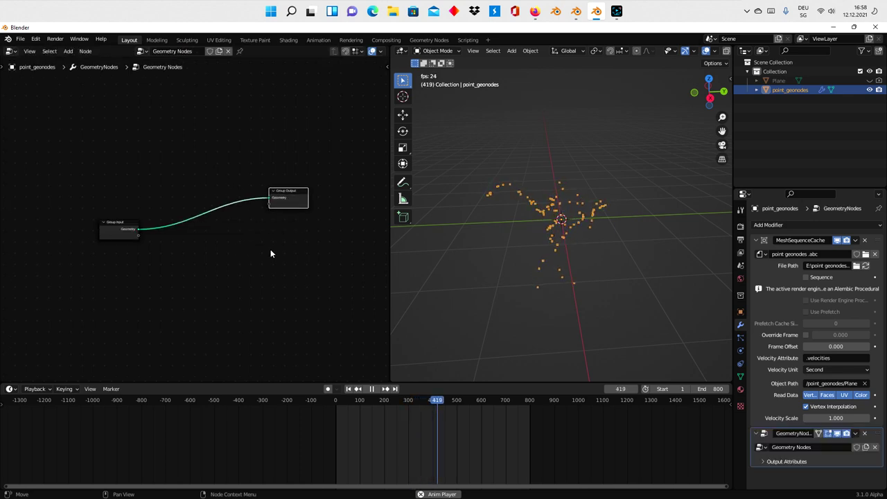
Add an Instance on Points node found by searching 'poin'.
key("shift+a")
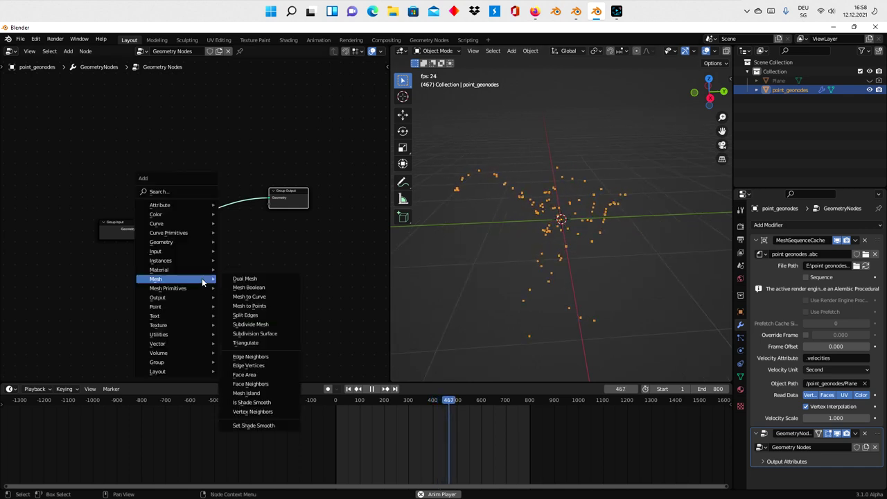
left_click(170, 195)
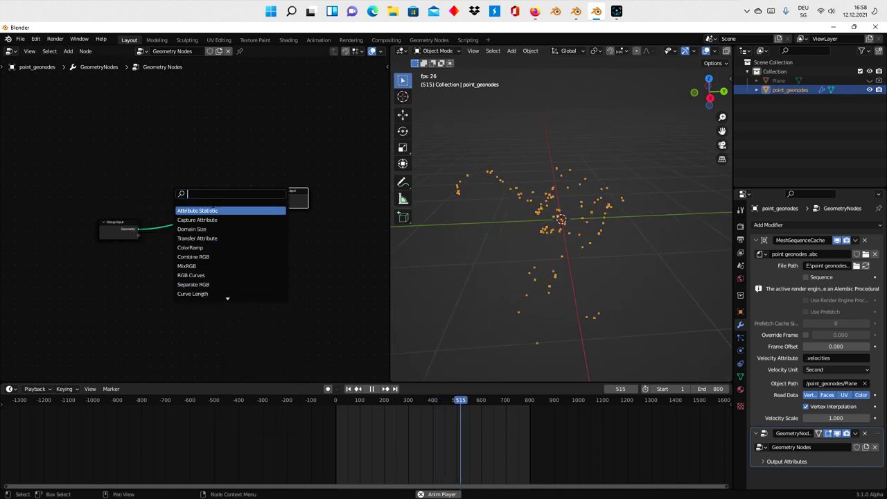
type("p")
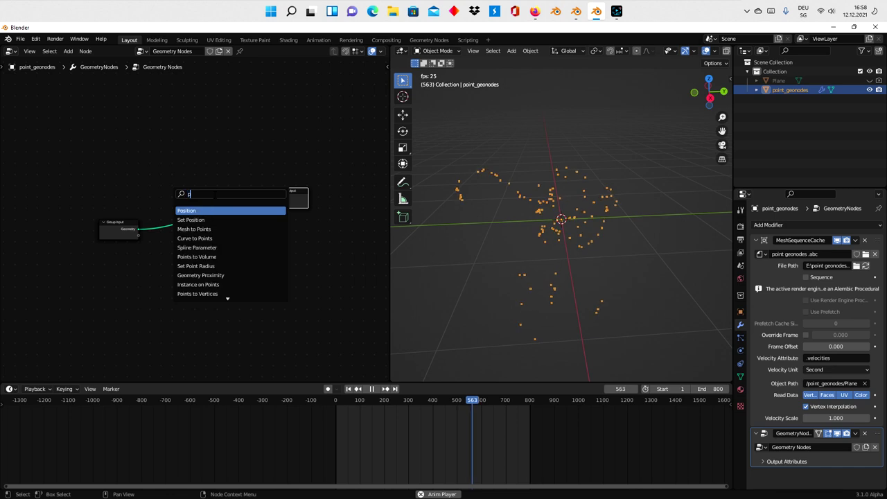
type("oin")
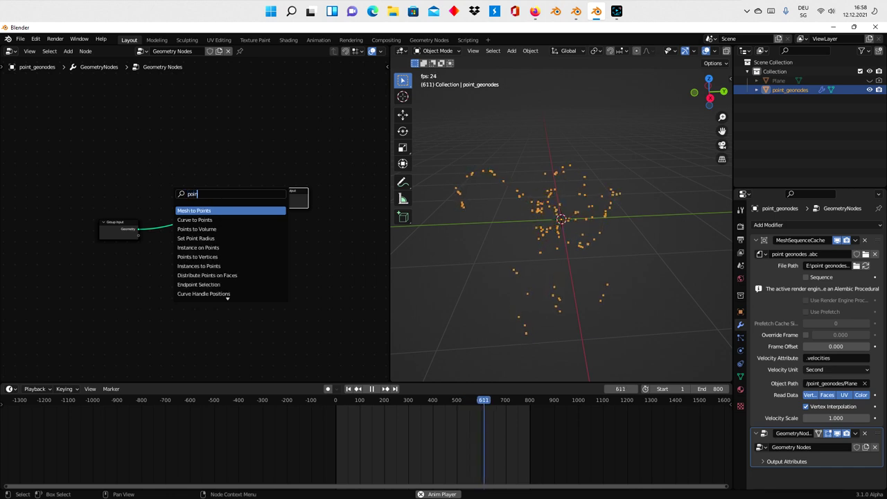
left_click(225, 248)
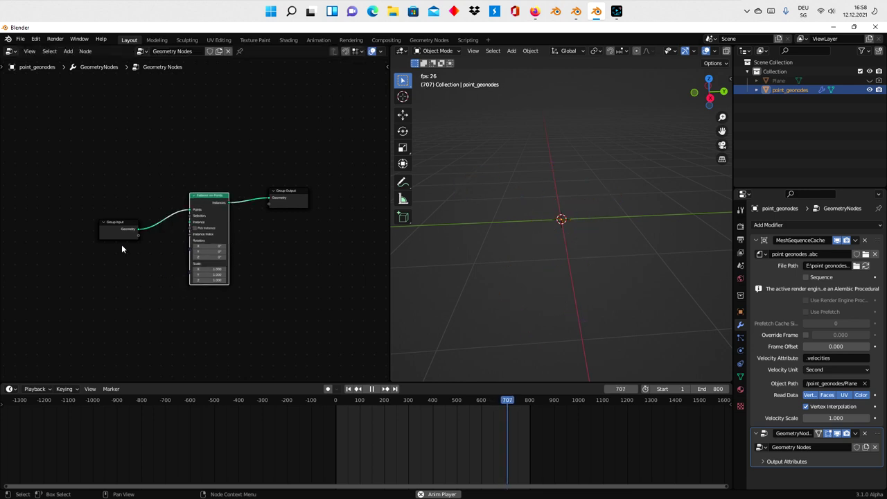
Add a Quadratic Bezier node and connect its curve to the Instance input.
left_click_drag(113, 231, 69, 170)
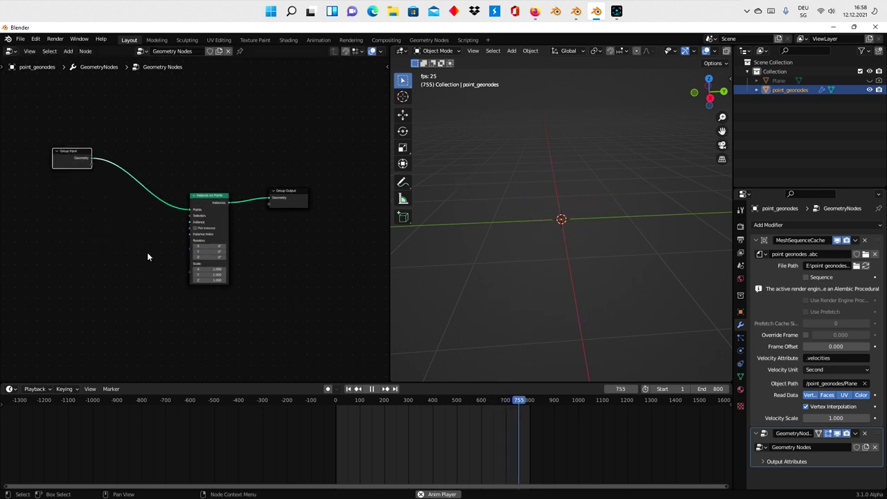
key("shift+a")
left_click(121, 260)
type("qu")
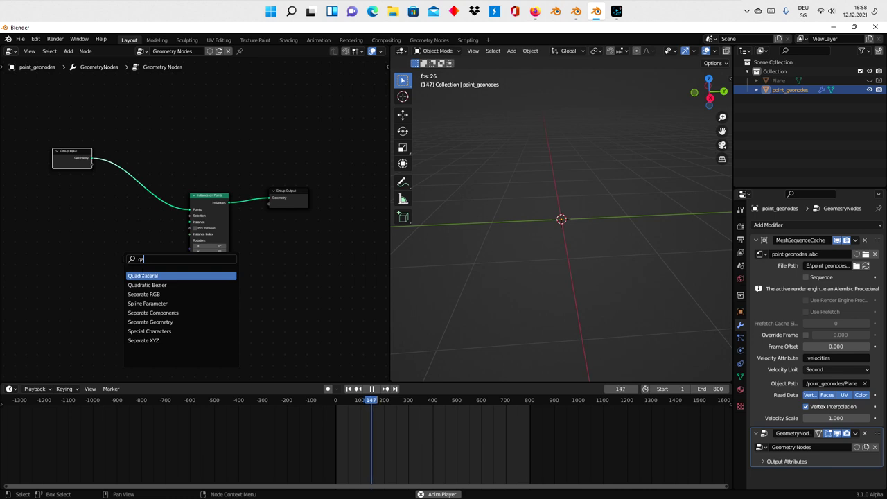
key("Return")
left_click(128, 257)
scroll(136, 254, "up", 1)
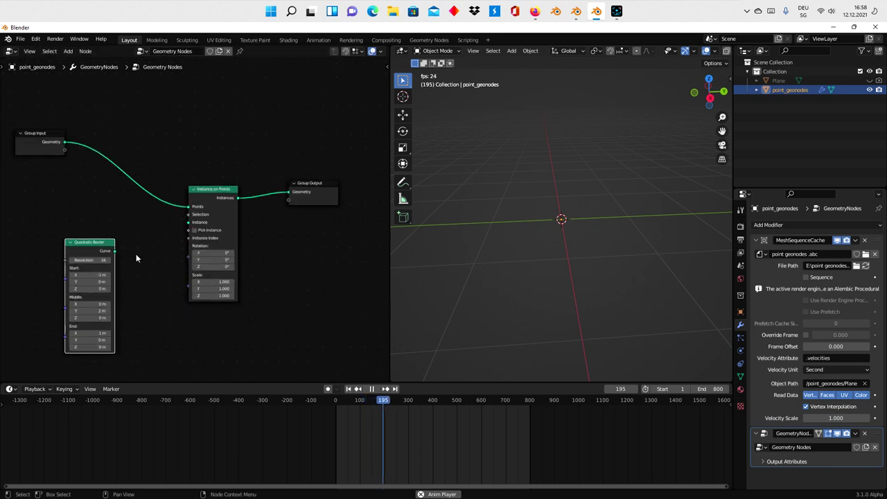
left_click_drag(180, 233, 182, 229)
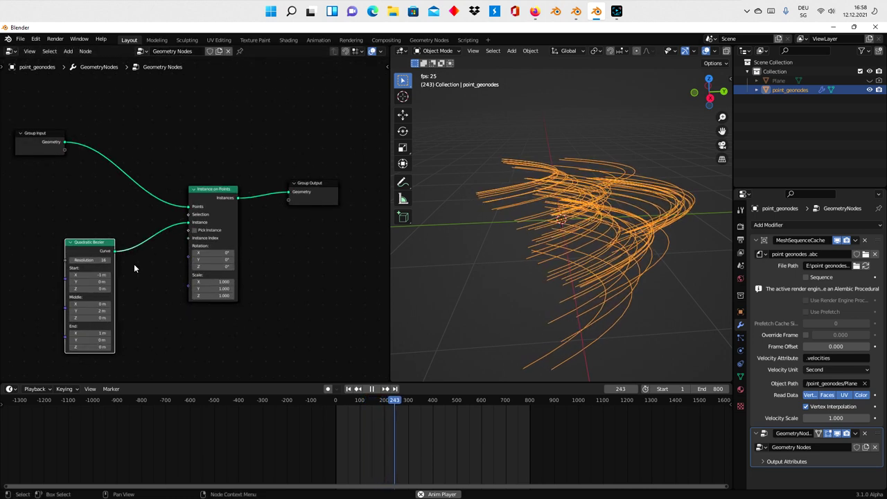
Set the Bezier resolution to 3, middle Y to 0 and end X to 0.
left_click_drag(102, 259, 84, 260)
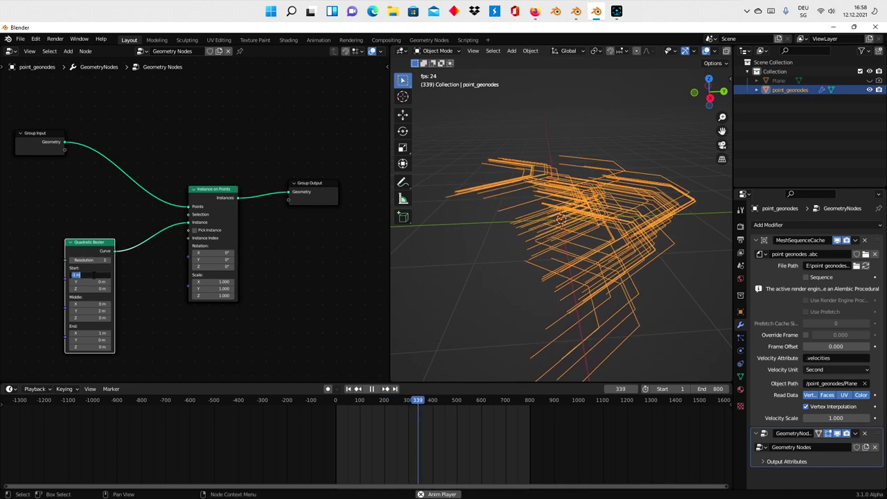
left_click(89, 310)
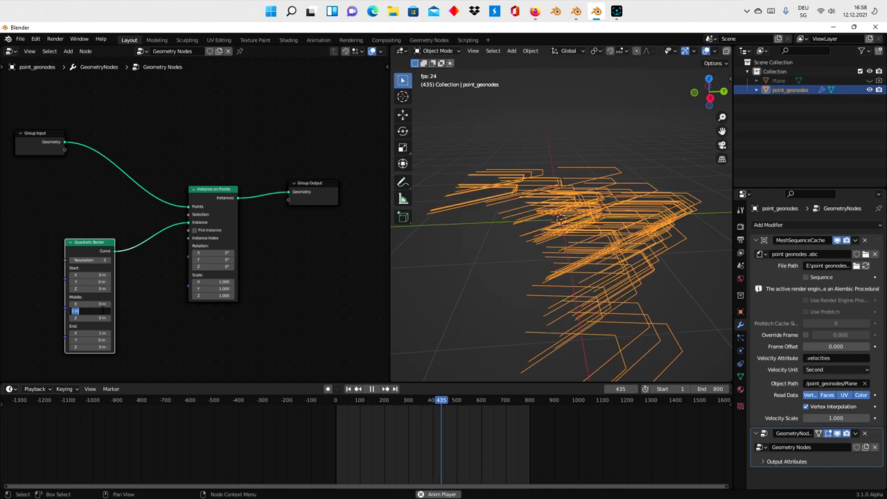
type("0")
key("Return")
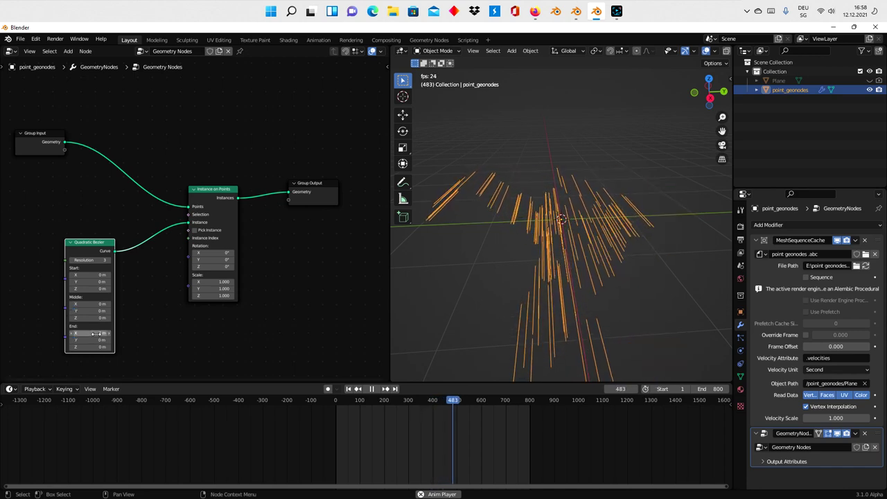
left_click(88, 334)
type("0")
key("Return")
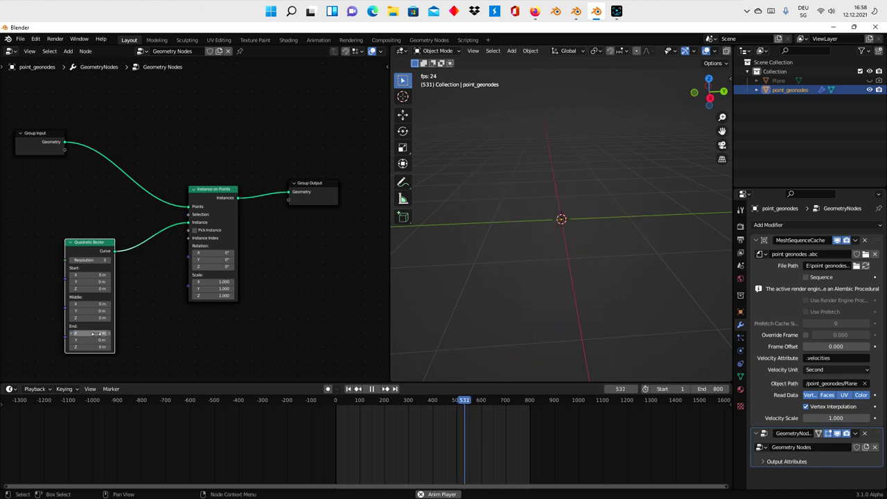
scroll(266, 261, "down", 1)
Insert a Realize Instances node on the link between Instance on Points and Group Output.
left_click_drag(300, 205, 361, 212)
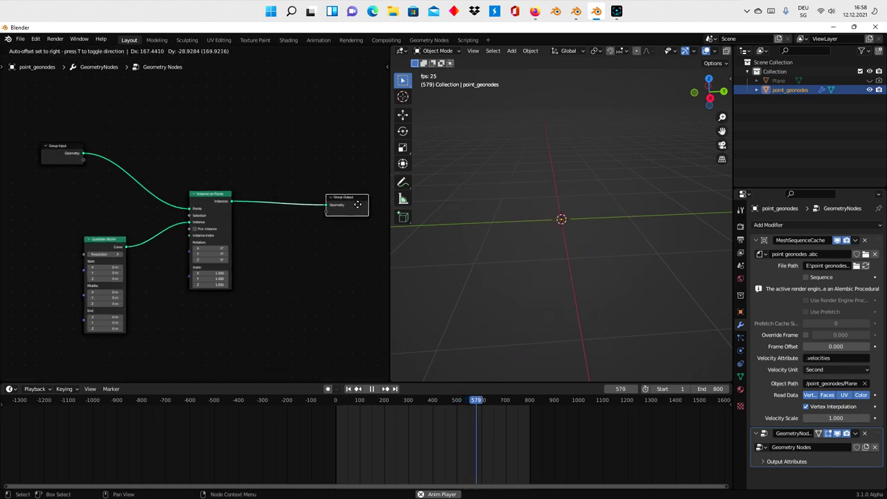
scroll(263, 257, "up", 1)
scroll(232, 246, "up", 1)
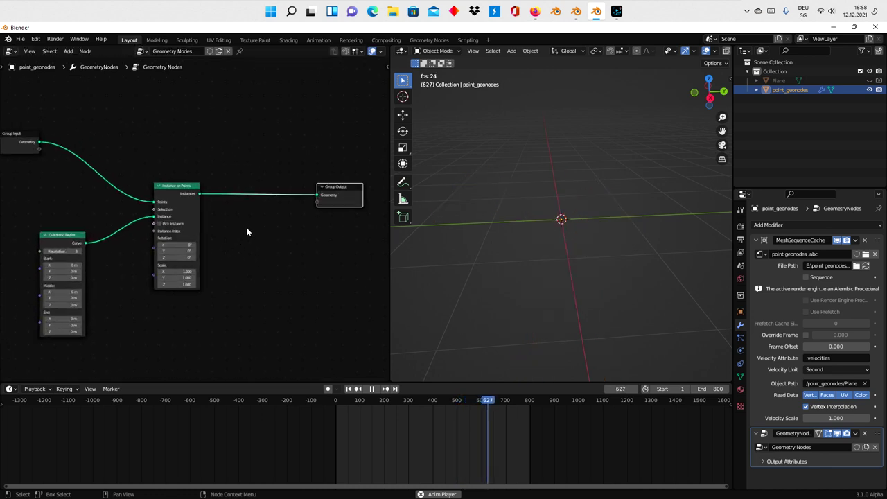
key("shift+a")
left_click(247, 229)
type("rea")
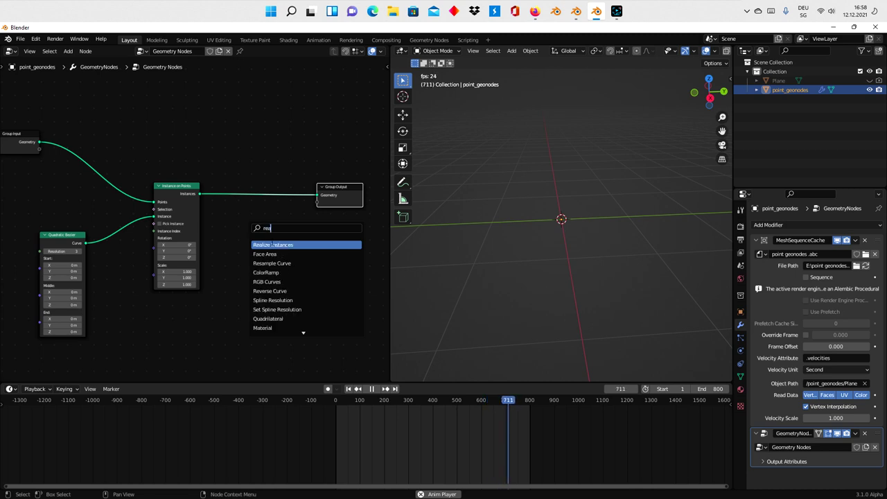
left_click(272, 245)
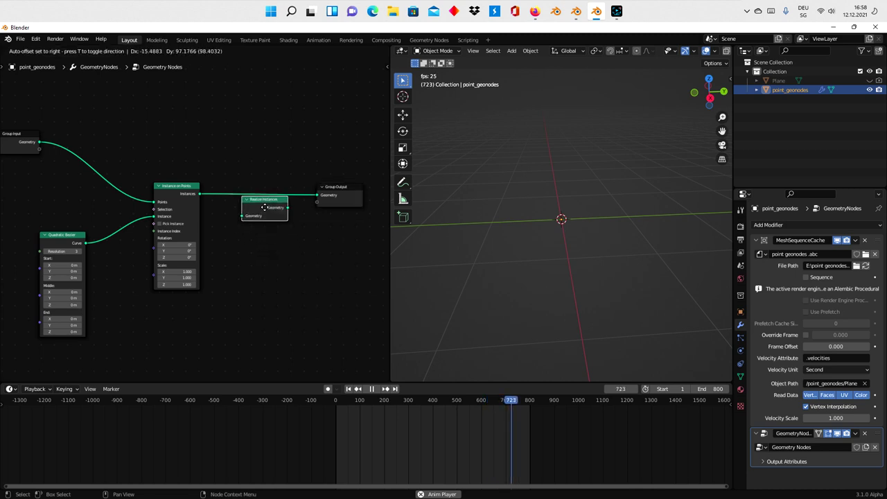
left_click(260, 202)
Reposition the Group Output and Realize Instances nodes, then stop the animation playback.
scroll(201, 223, "down", 1)
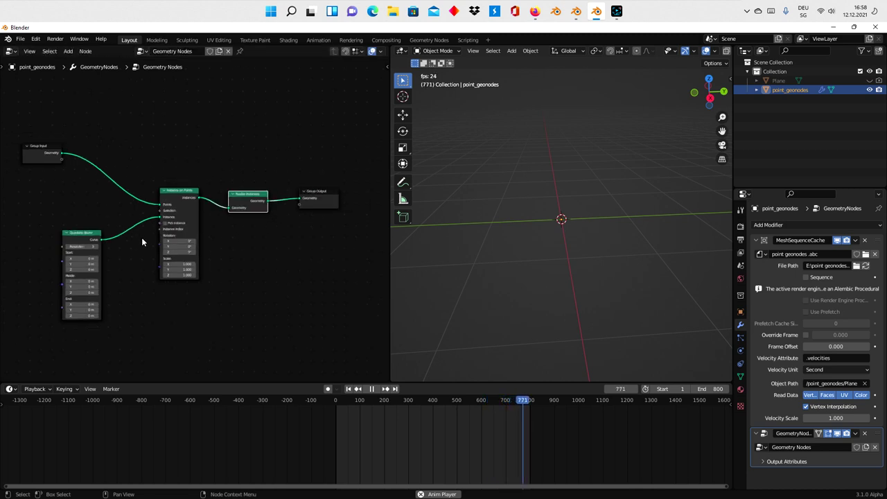
left_click_drag(328, 201, 377, 216)
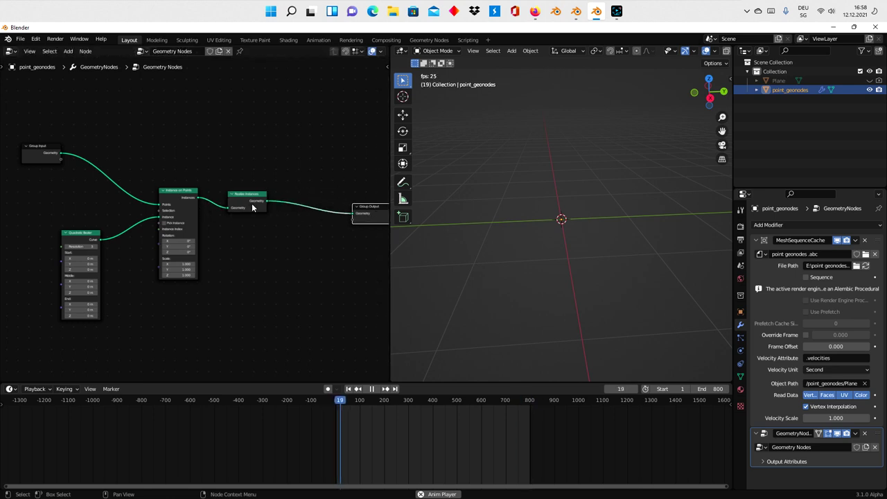
left_click_drag(253, 207, 212, 203)
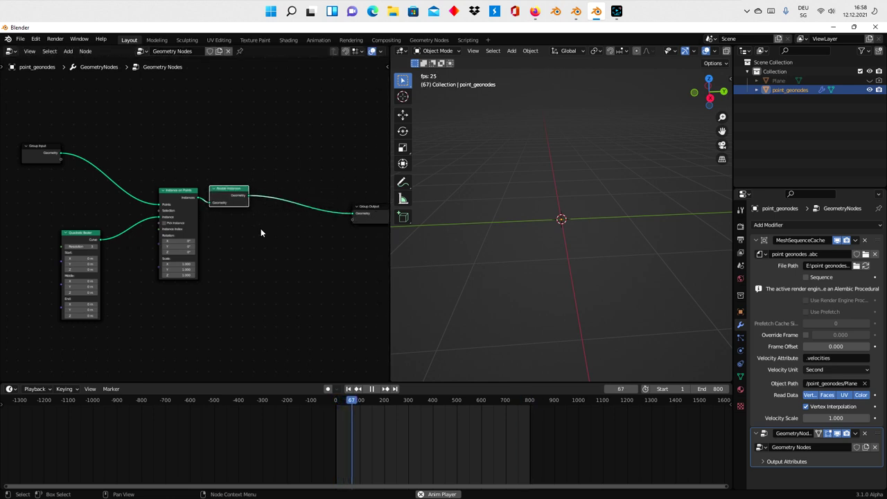
left_click_drag(229, 195, 270, 200)
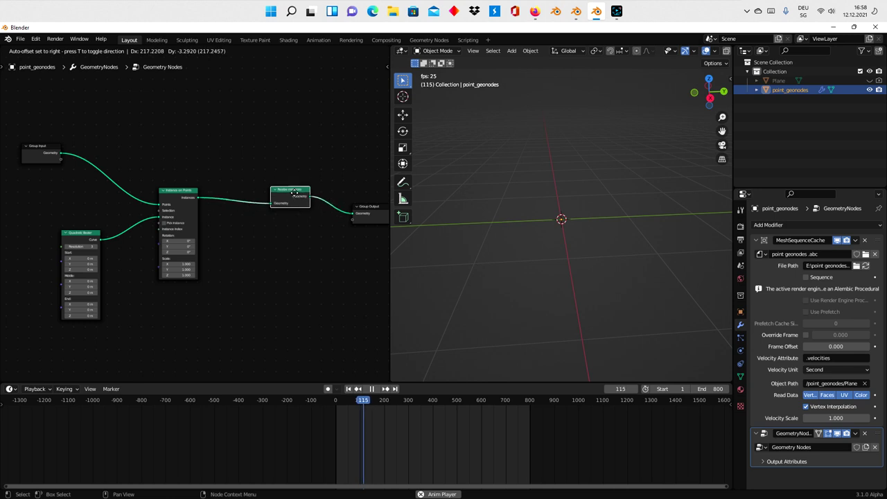
middle_click_drag(256, 239, 203, 240)
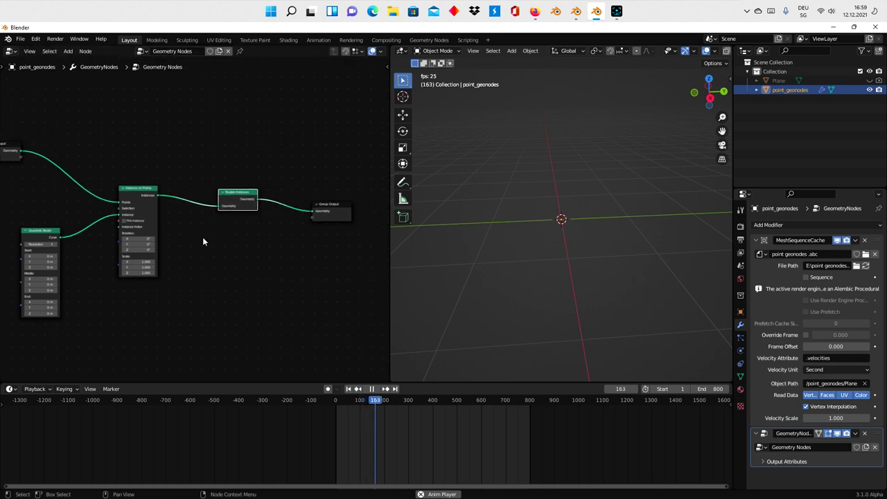
left_click(372, 389)
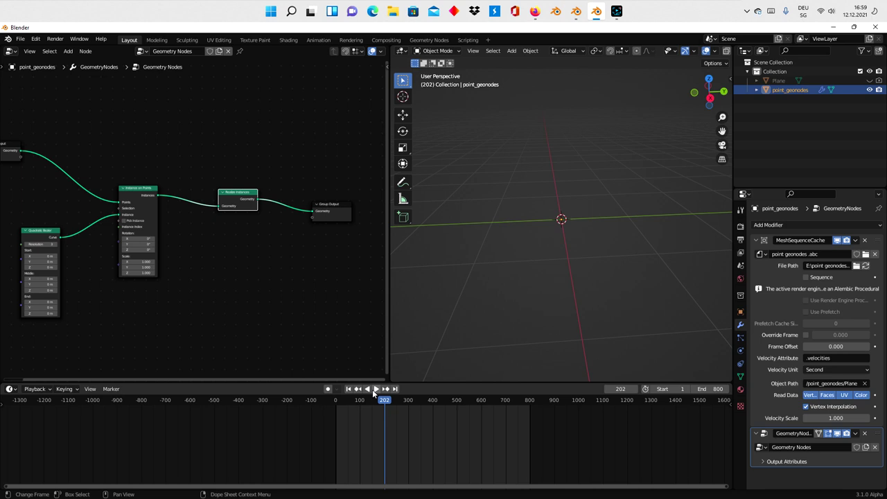
Insert a Fill Curve node before Group Output and start the animation playing.
left_click_drag(235, 197, 213, 197)
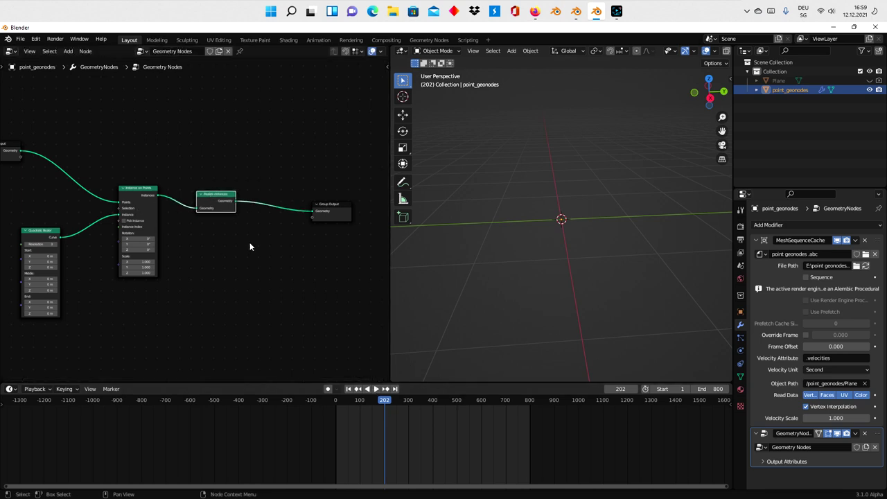
scroll(270, 246, "up", 1)
key("shift+a")
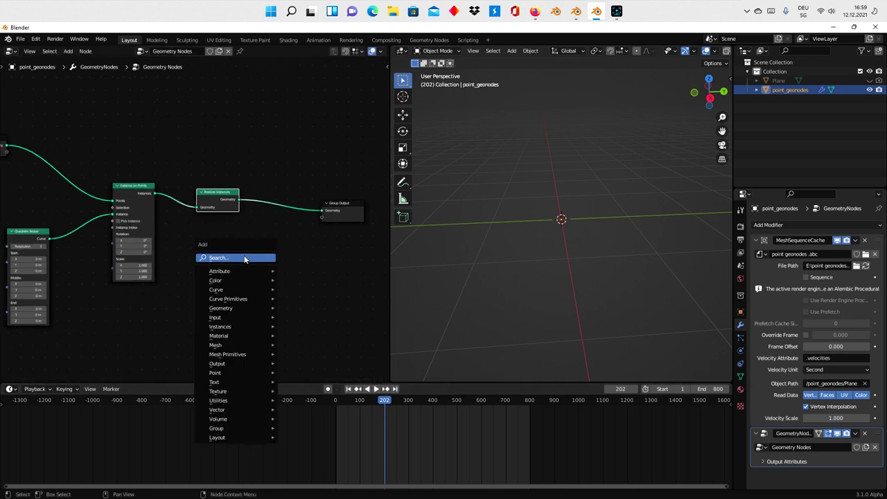
left_click(260, 257)
type("fil")
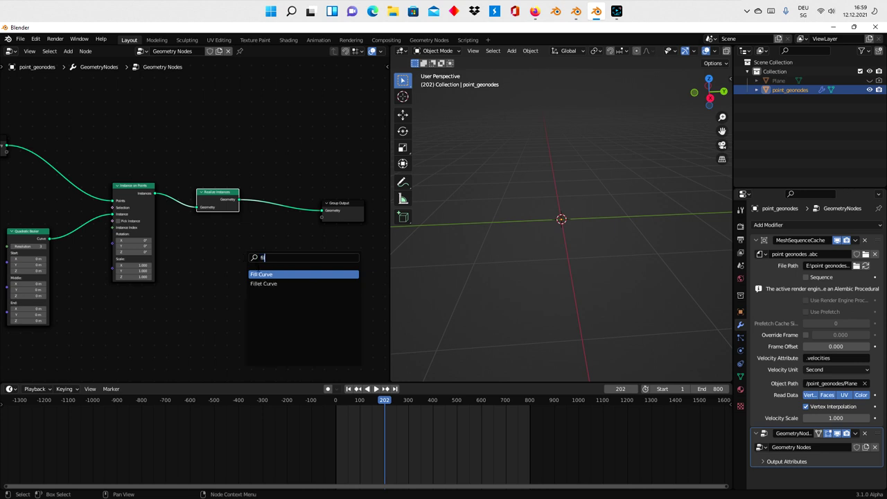
key("Return")
left_click(289, 216)
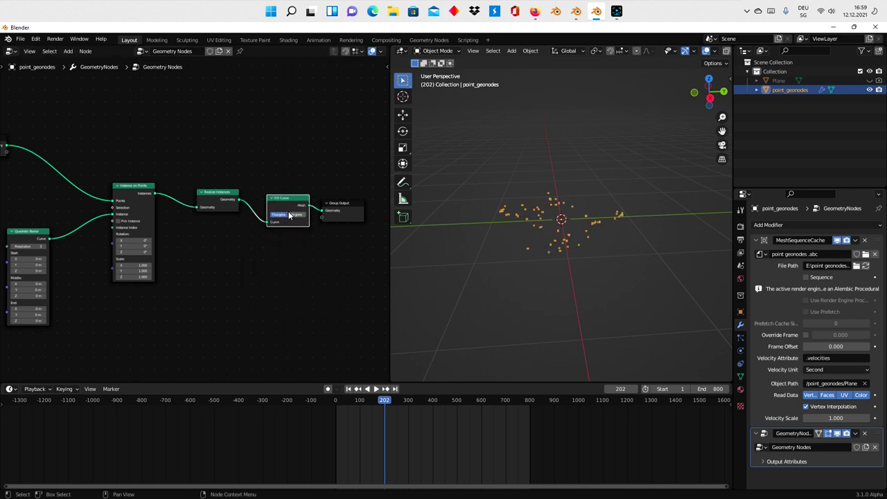
left_click(377, 388)
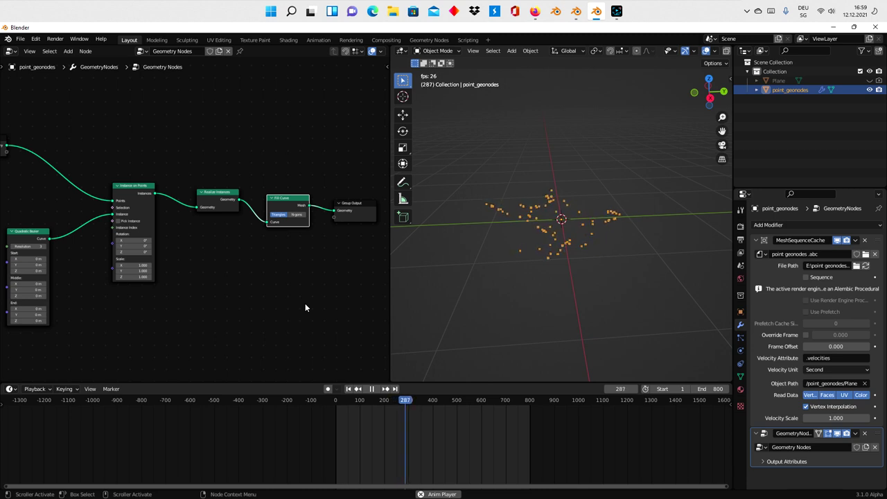
Add Join Geometry between Realize Instances and Fill Curve, plus an unconnected Curve Circle below.
key("shift+a")
left_click(303, 294)
type("jo")
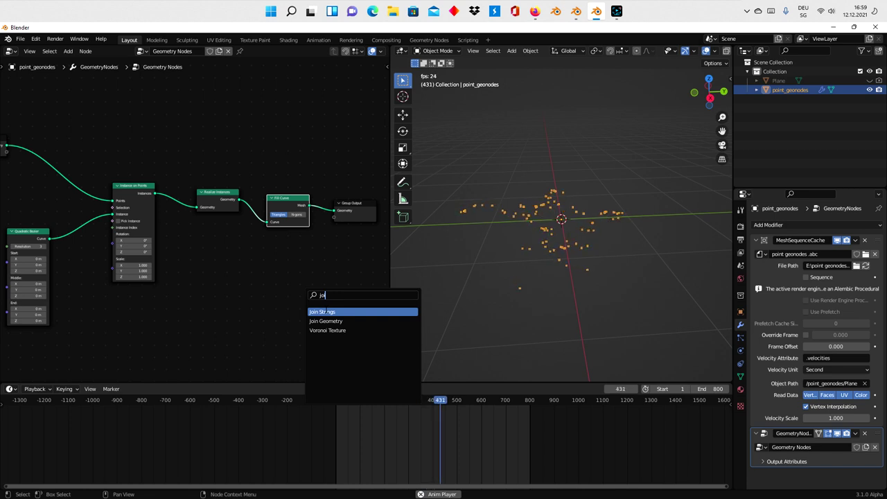
left_click(327, 322)
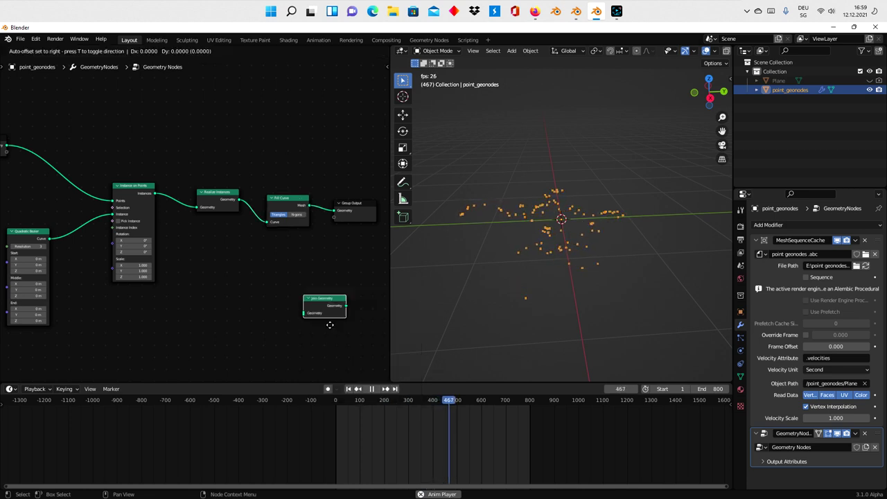
left_click(254, 228)
key("shift+a")
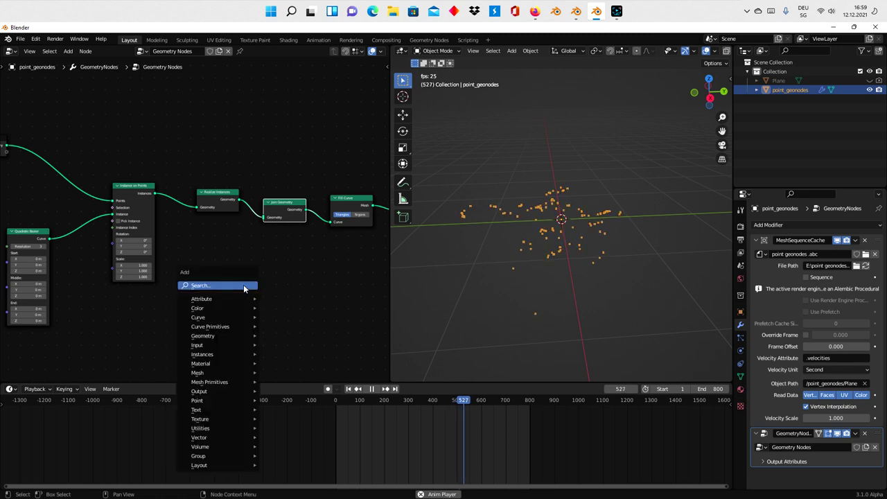
left_click(243, 286)
type("cir")
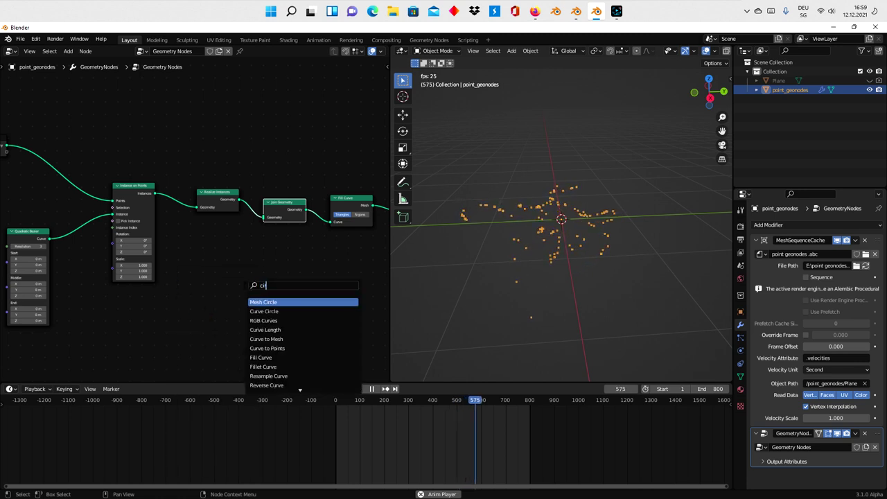
key("Return")
left_click(201, 305)
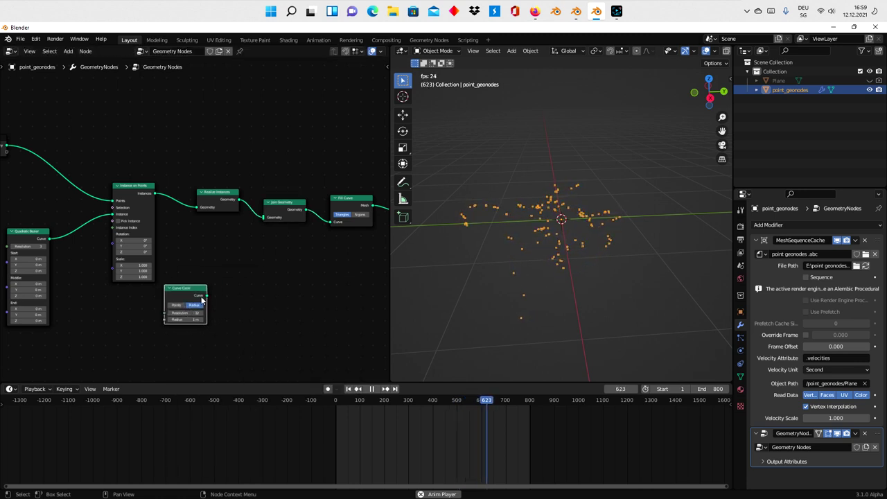
Widen the node editor and rearrange the Instance on Points, Quadratic Bezier, Curve Circle and Realize Instances nodes.
scroll(201, 300, "up", 2)
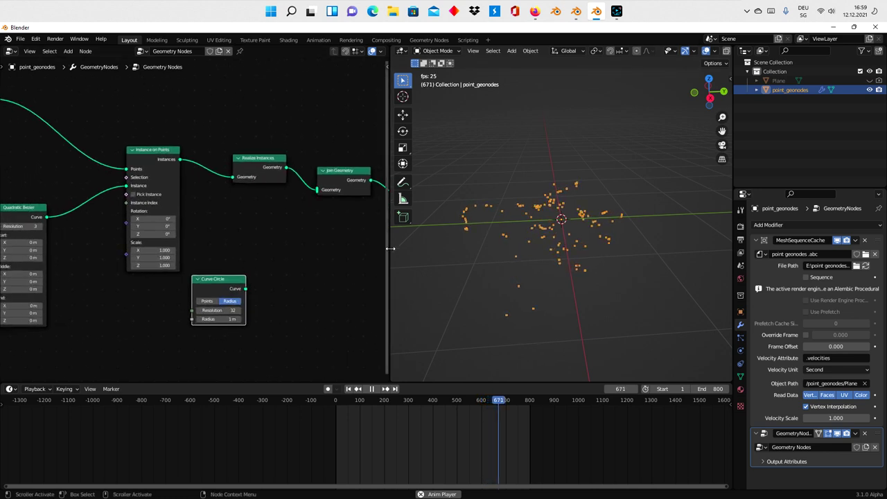
left_click_drag(391, 249, 453, 244)
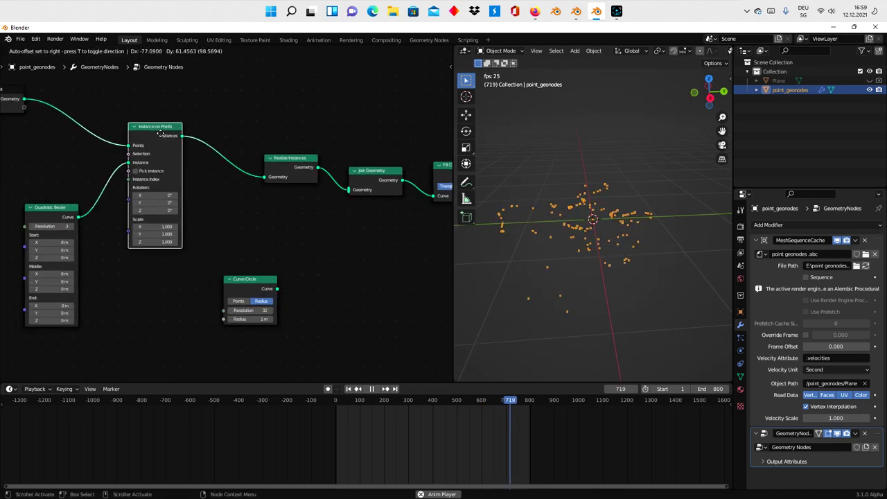
left_click_drag(193, 160, 160, 138)
left_click_drag(50, 210, 24, 216)
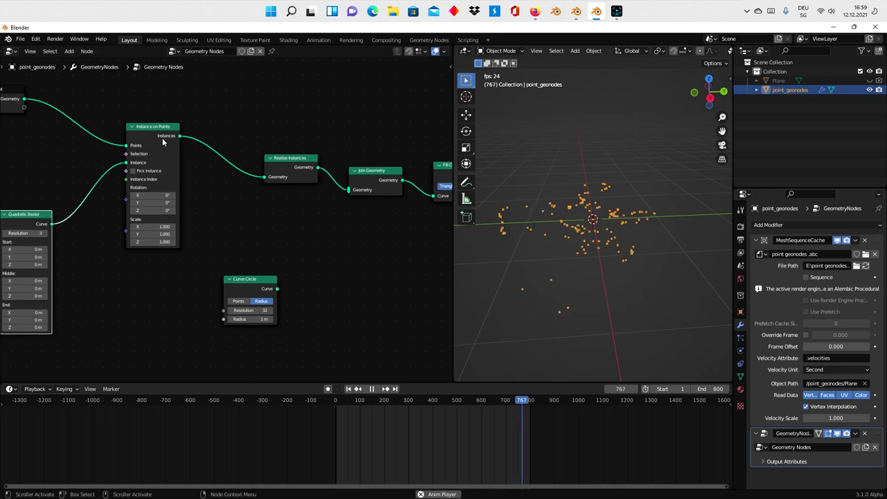
left_click_drag(162, 138, 130, 141)
left_click_drag(250, 283, 249, 235)
left_click_drag(283, 171, 225, 161)
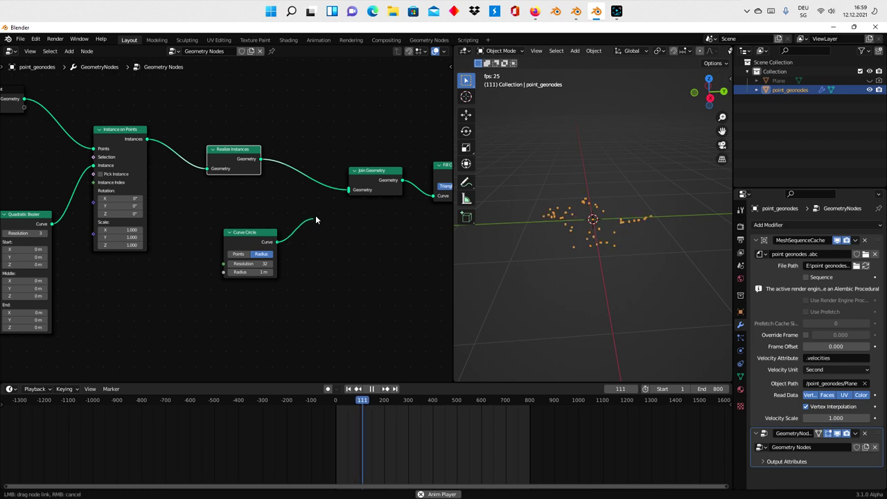
Feed Curve Circle into Join Geometry and view the triangulated disc in wireframe from above.
left_click_drag(310, 219, 347, 192)
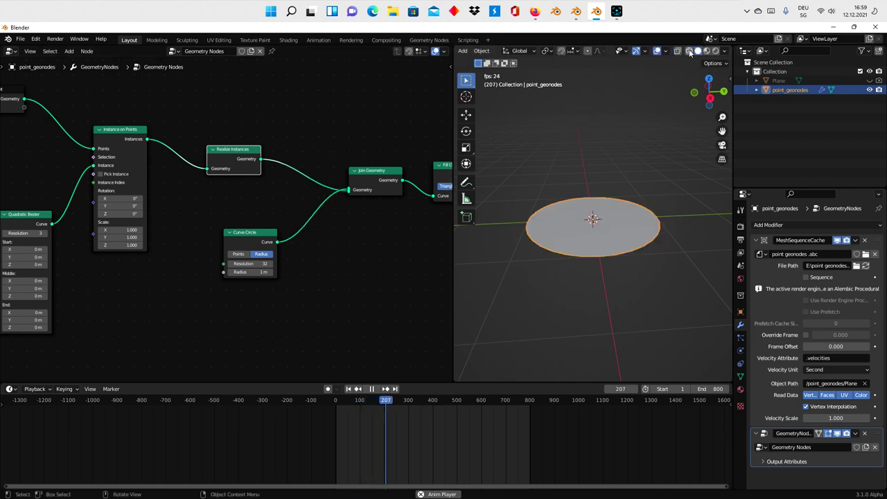
left_click(689, 51)
middle_click_drag(559, 289, 572, 315)
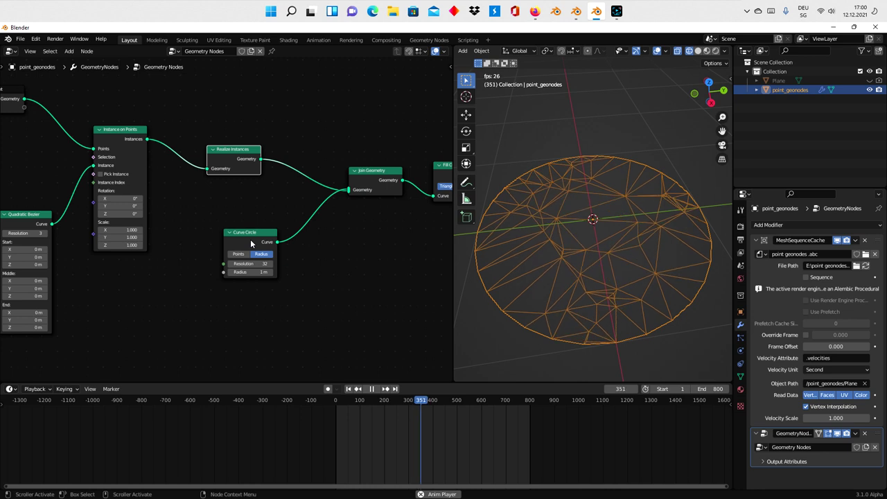
Tidy the Curve Circle, Group Output, Join Geometry and Fill Curve node positions.
left_click_drag(251, 244, 214, 255)
scroll(293, 277, "right", 5)
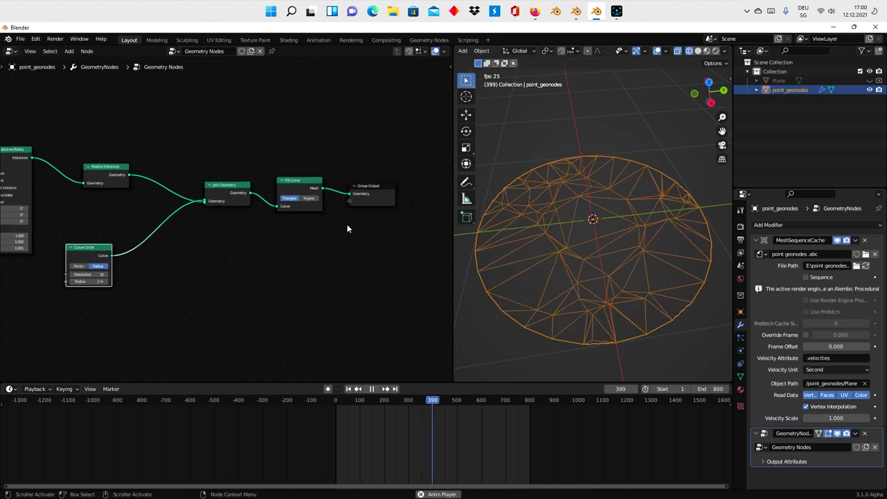
left_click_drag(350, 197, 428, 202)
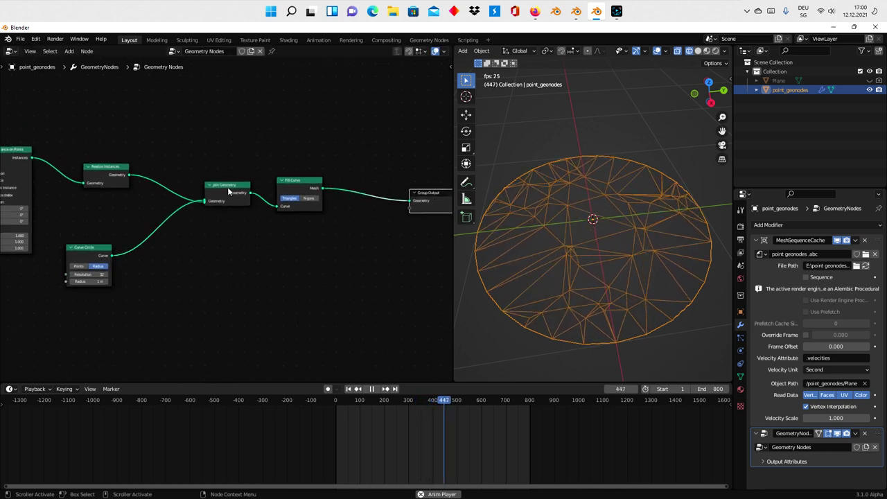
left_click_drag(227, 187, 188, 189)
left_click_drag(314, 188, 284, 184)
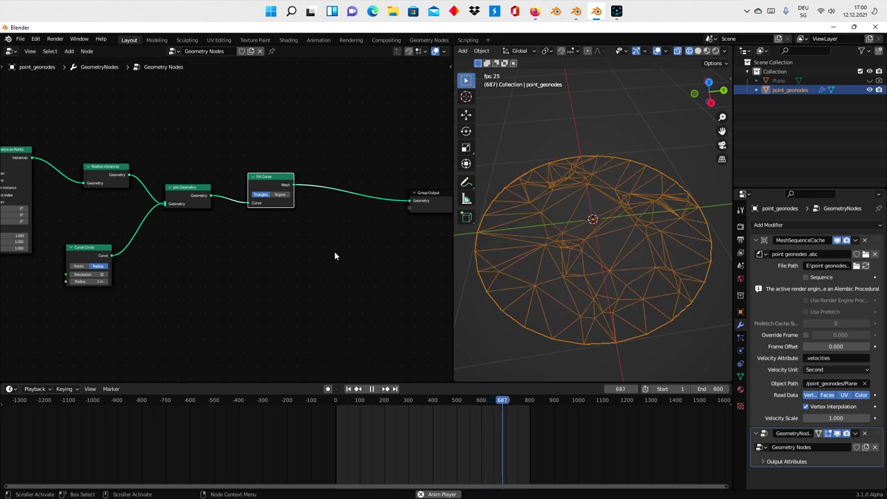
Insert a Dual Mesh node after Fill Curve to form the cell pattern.
key("shift+a")
left_click(334, 253)
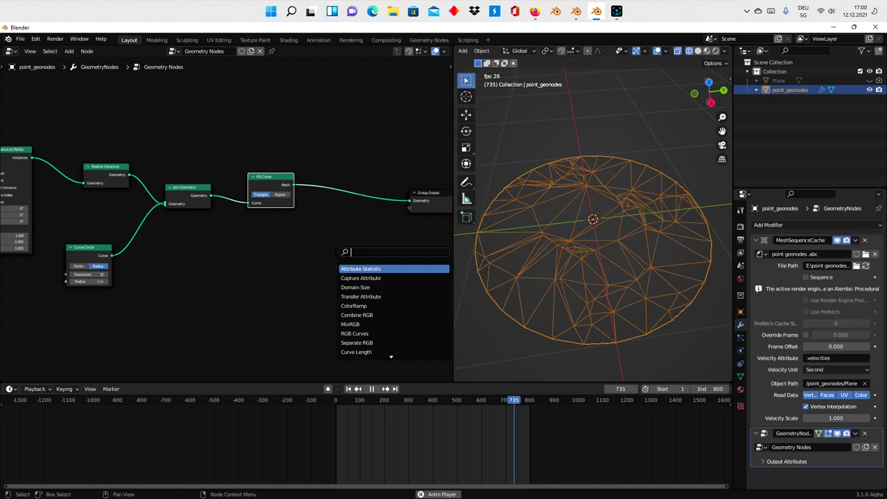
type("dual")
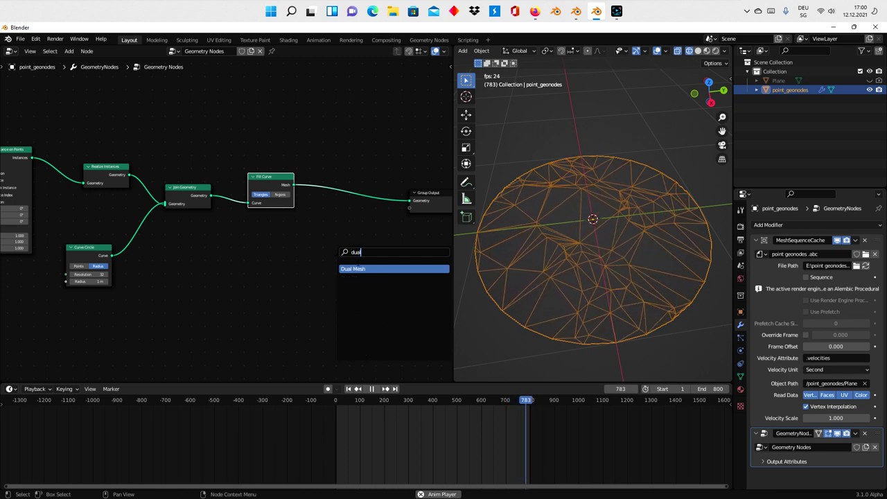
key("Return")
left_click(339, 187)
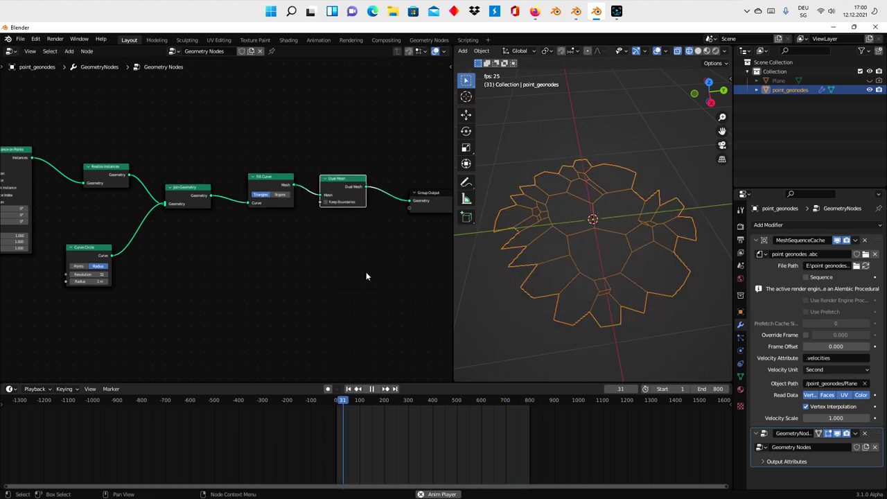
middle_click_drag(363, 281, 308, 255)
left_click_drag(351, 211, 412, 185)
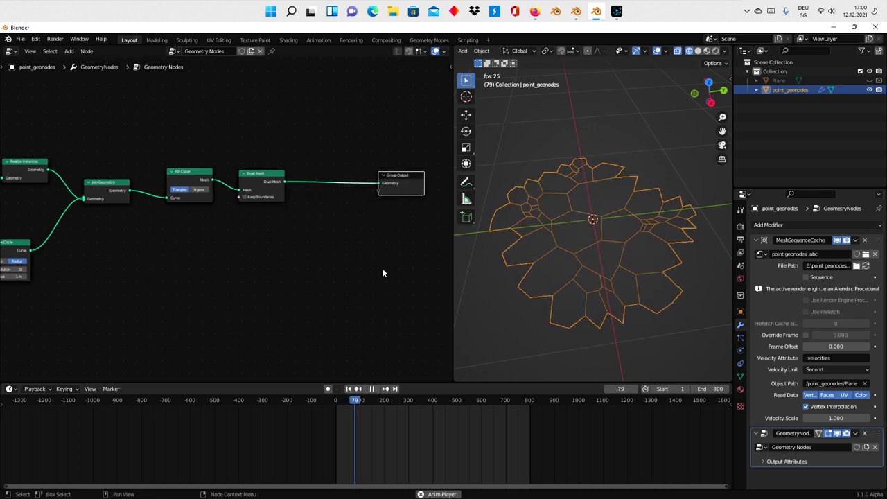
mouse_move(542, 294)
middle_mouse_down()
mouse_move(563, 319)
mouse_move(511, 304)
middle_mouse_up()
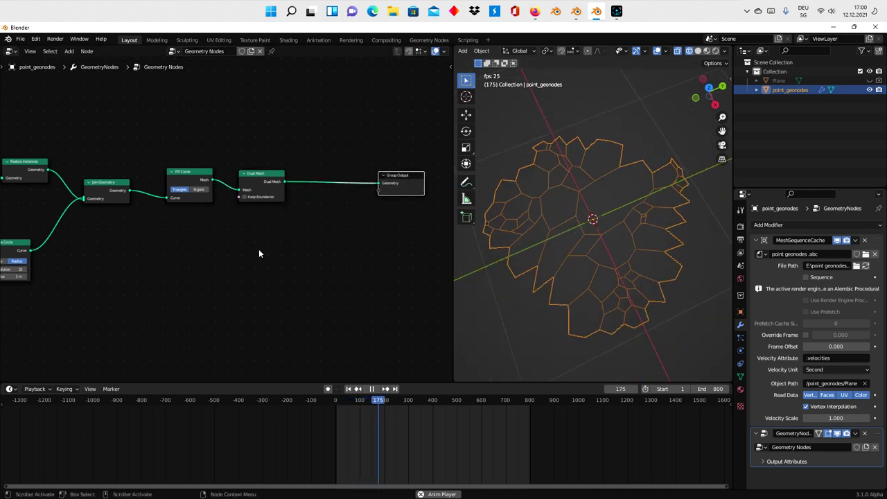
Insert a Split Edges node after Dual Mesh and return to solid shading.
key("shift+a")
left_click(323, 226)
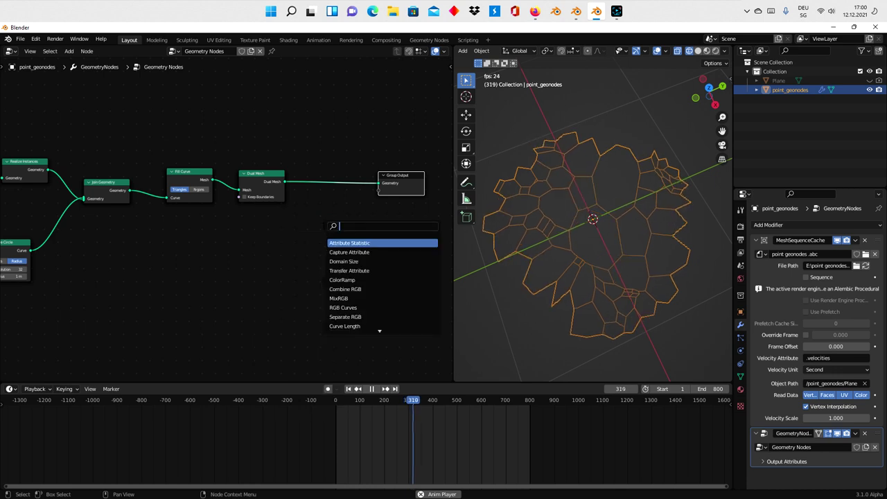
type("split")
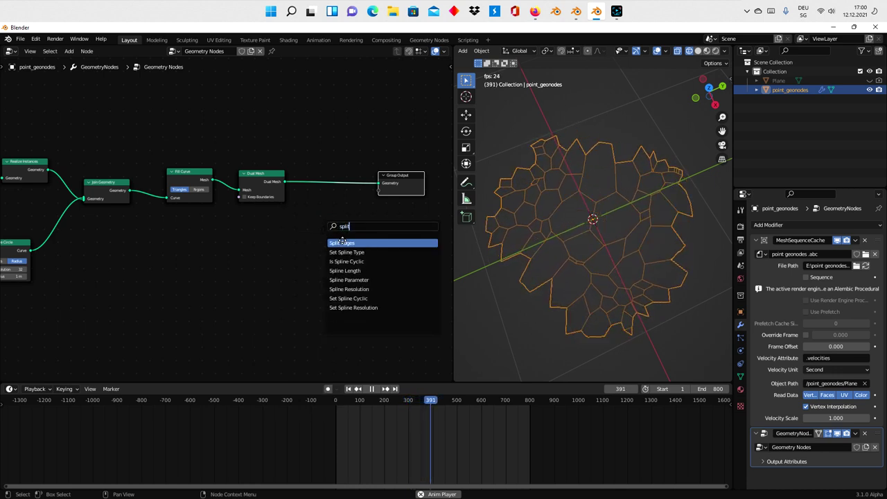
key("Return")
left_click(329, 185)
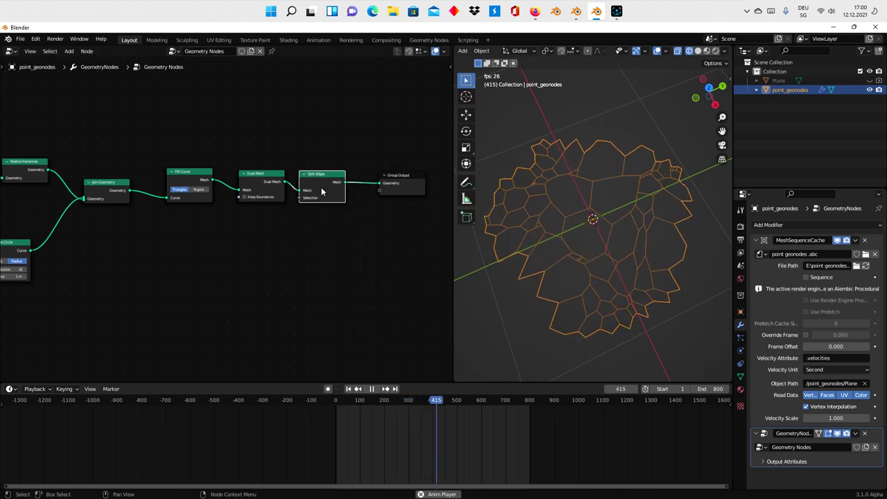
left_click(699, 52)
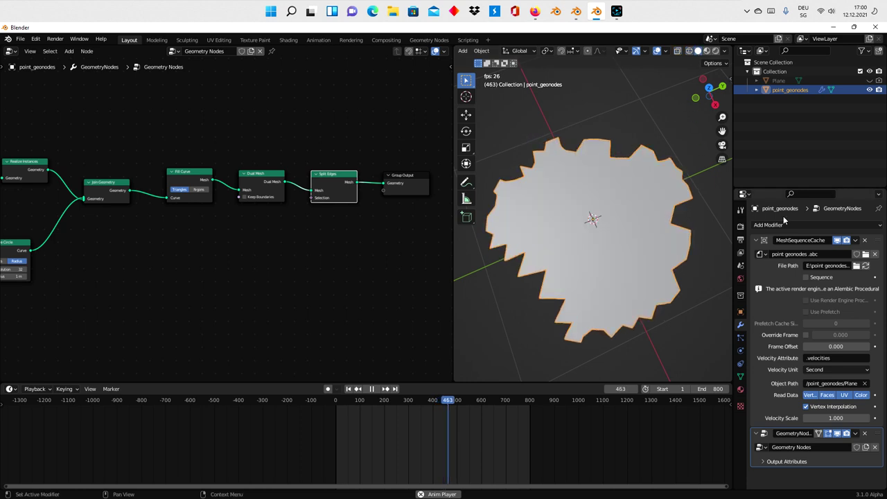
left_click(795, 223)
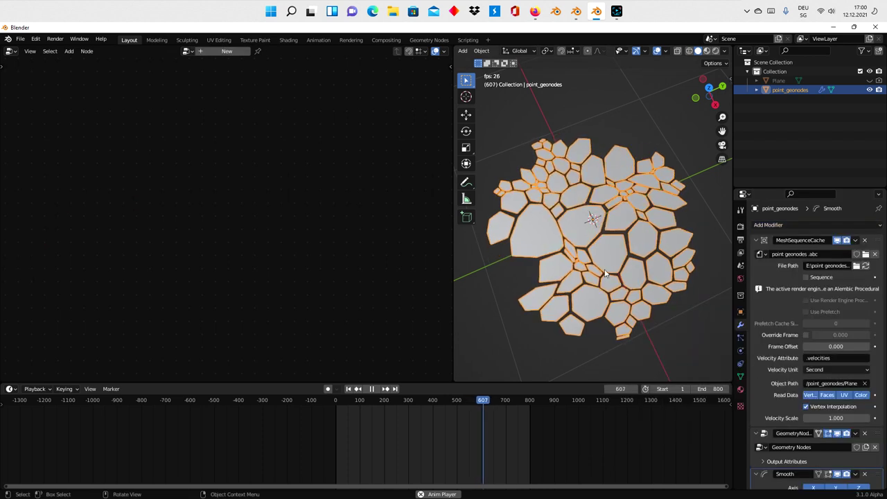
Collapse the MeshSequenceCache panel and trial the Smooth factor, keeping it at 0.5.
middle_click_drag(547, 310, 585, 135)
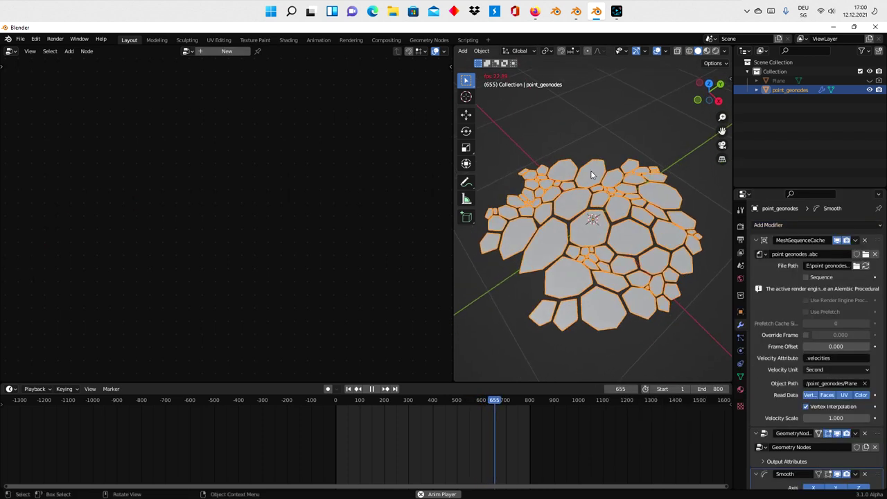
left_click(586, 133)
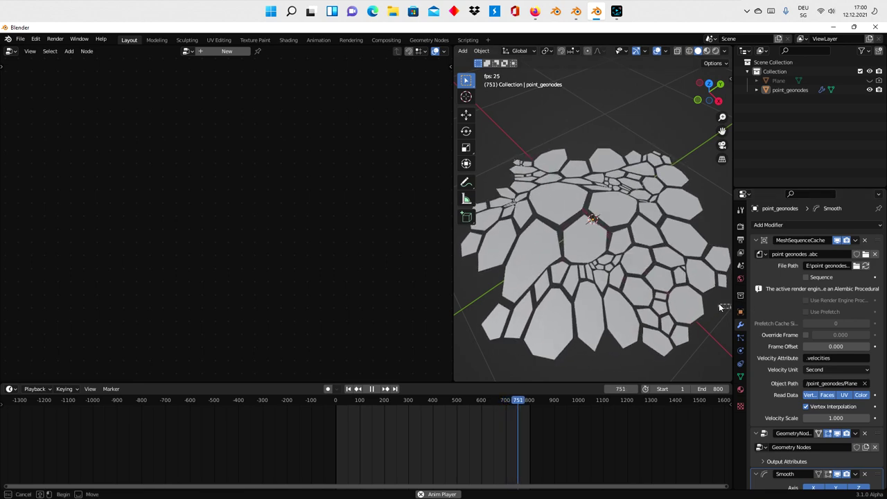
left_click_drag(733, 298, 707, 299)
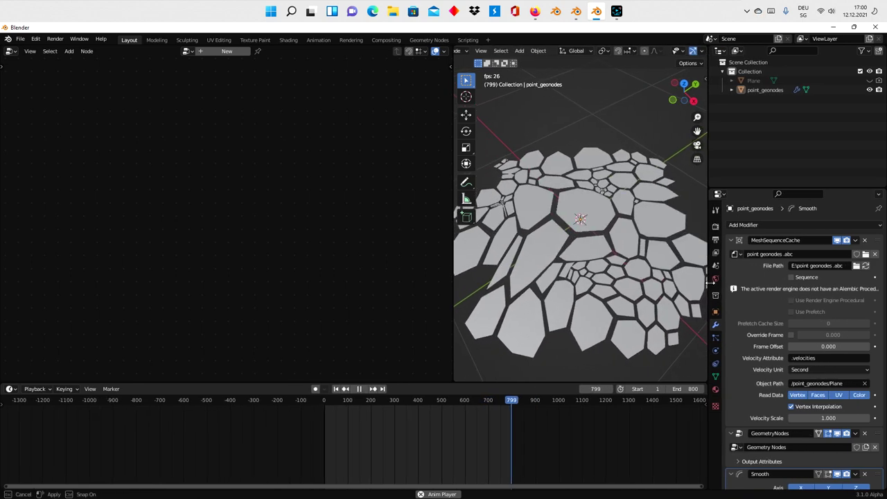
left_click(731, 240)
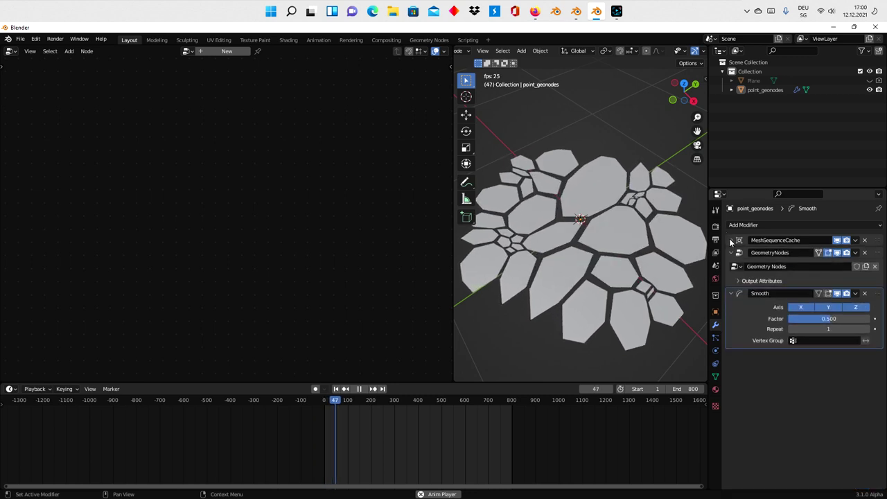
mouse_move(829, 319)
left_mouse_down()
mouse_move(866, 318)
mouse_move(797, 318)
left_mouse_up()
key("Escape")
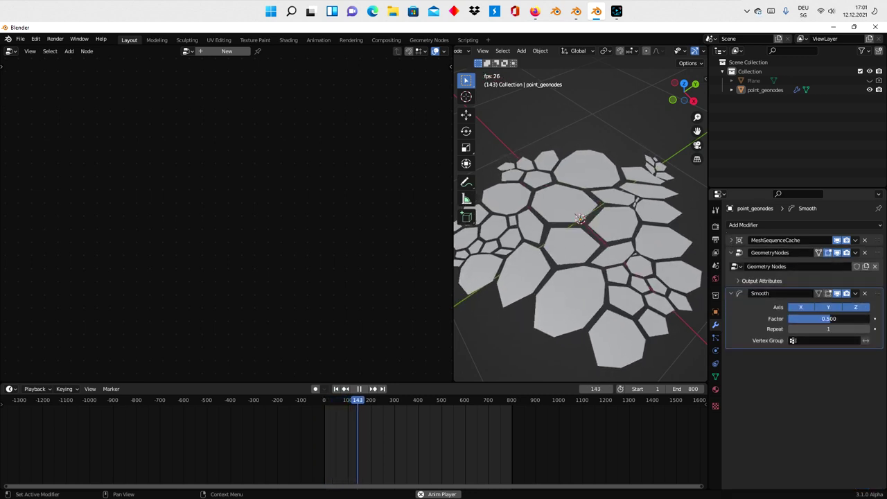
Add a Solidify modifier with 0.45 m thickness to the cell tiles.
left_click(768, 226)
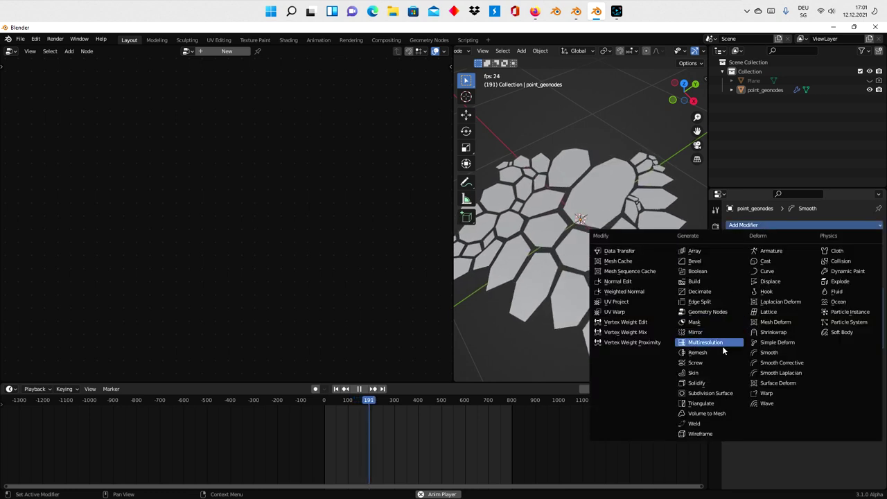
left_click(712, 383)
scroll(753, 411, "down", 2)
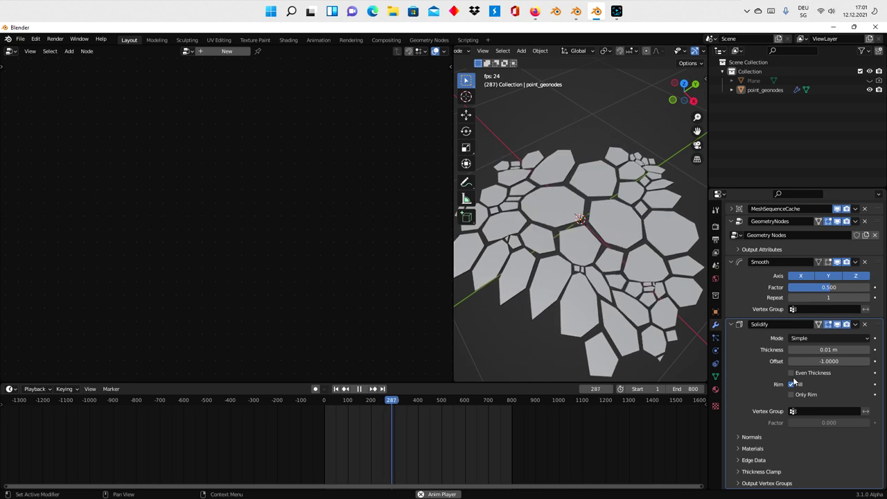
mouse_move(829, 349)
left_mouse_down()
mouse_move(860, 349)
mouse_move(818, 349)
left_mouse_up()
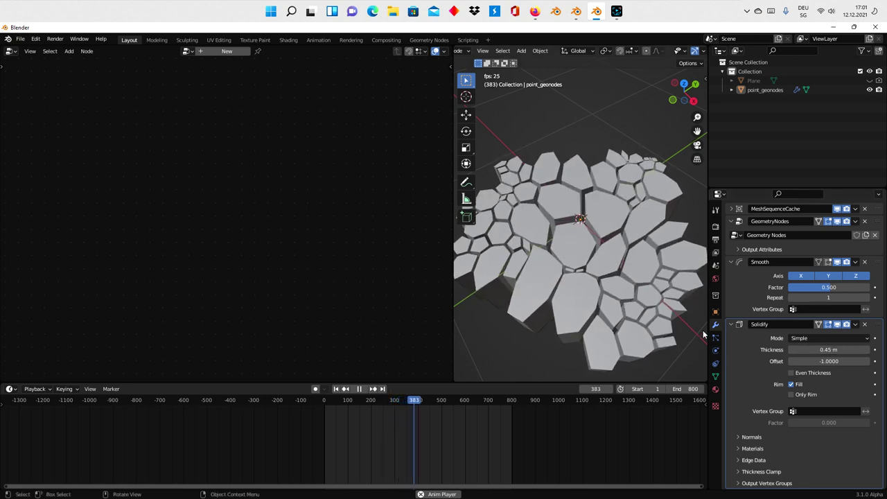
scroll(754, 264, "up", 2)
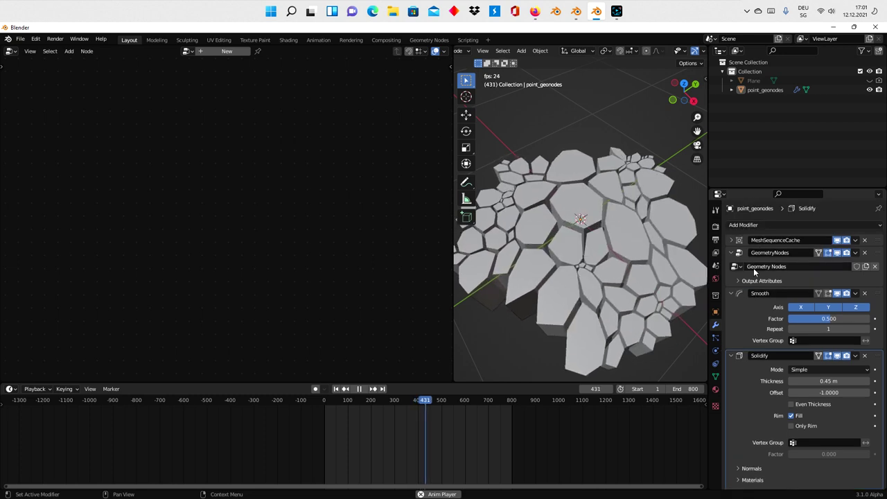
left_click(766, 227)
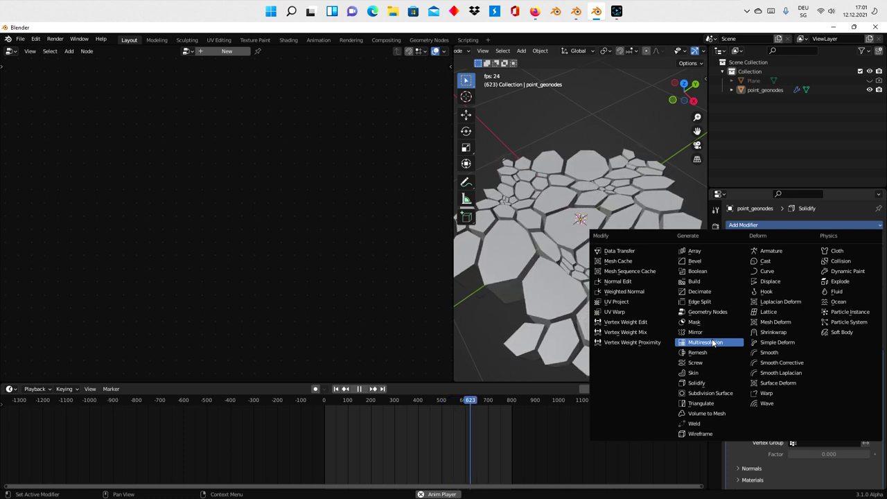
Add a Bevel modifier and collapse the Solidify, GeometryNodes, Smooth and Bevel panels.
left_click(693, 261)
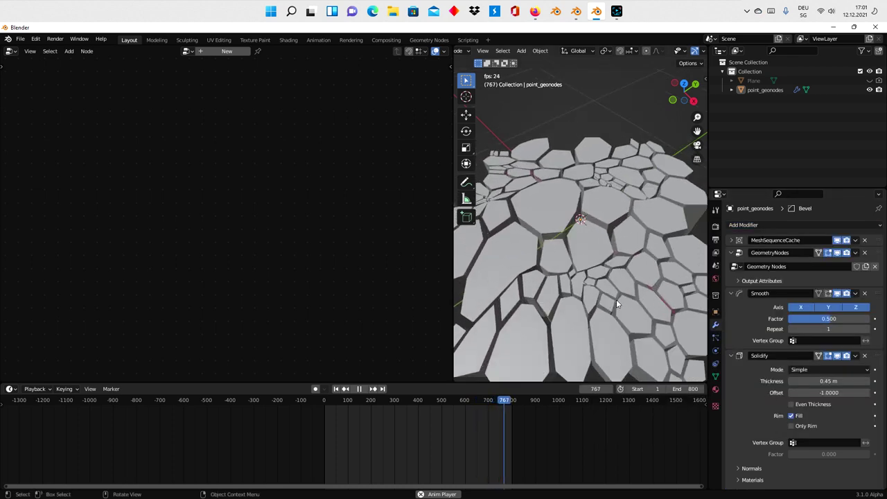
scroll(746, 367, "down", 4)
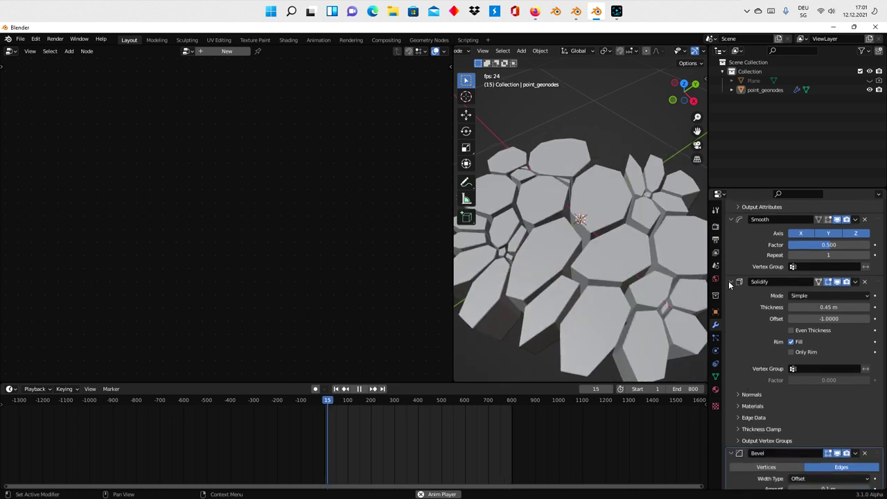
left_click(731, 282)
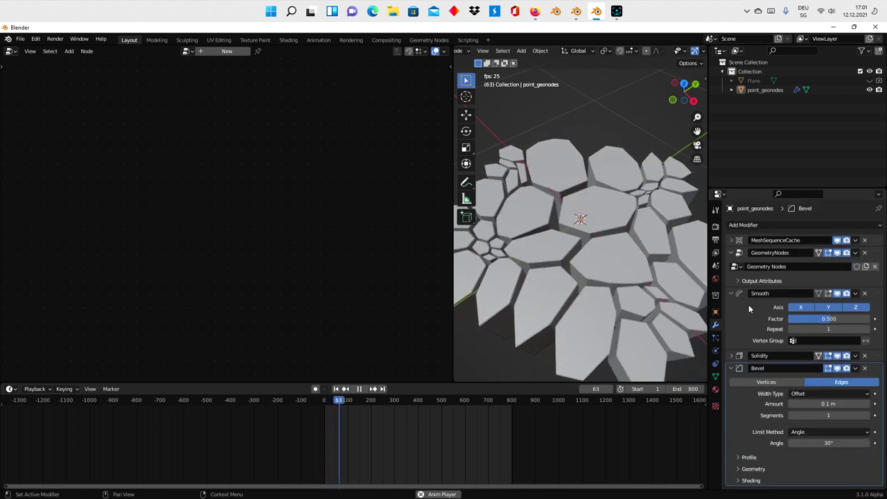
left_click(730, 253)
left_click(731, 265)
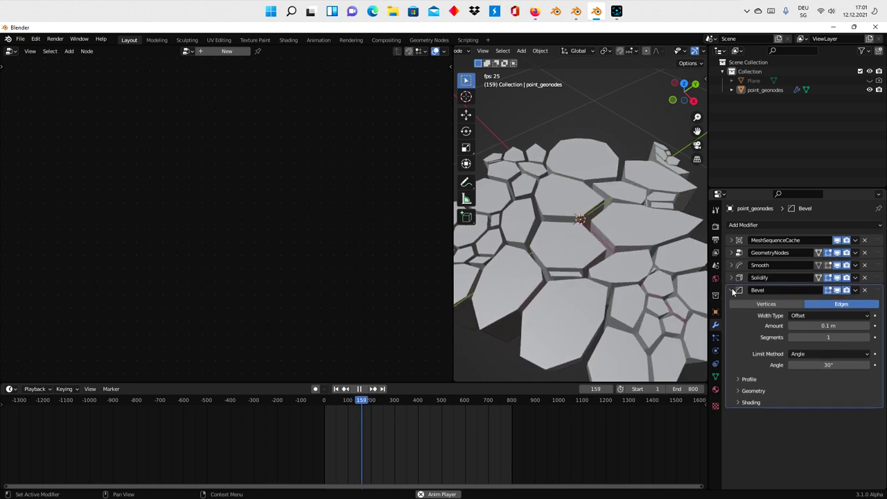
left_click(731, 291)
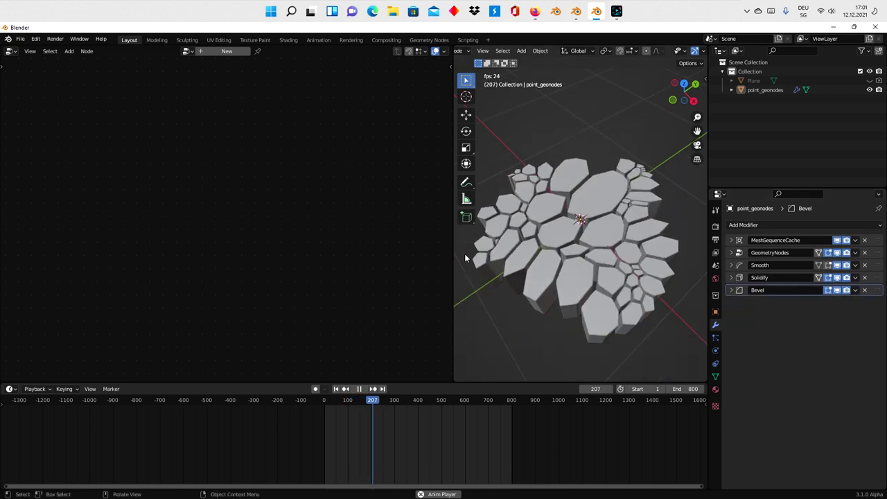
Orbit to a top-down view and select the point_geonodes object.
left_click_drag(454, 255, 423, 262)
mouse_move(398, 244)
middle_mouse_down()
mouse_move(545, 231)
mouse_move(501, 180)
middle_mouse_up()
left_click(481, 220)
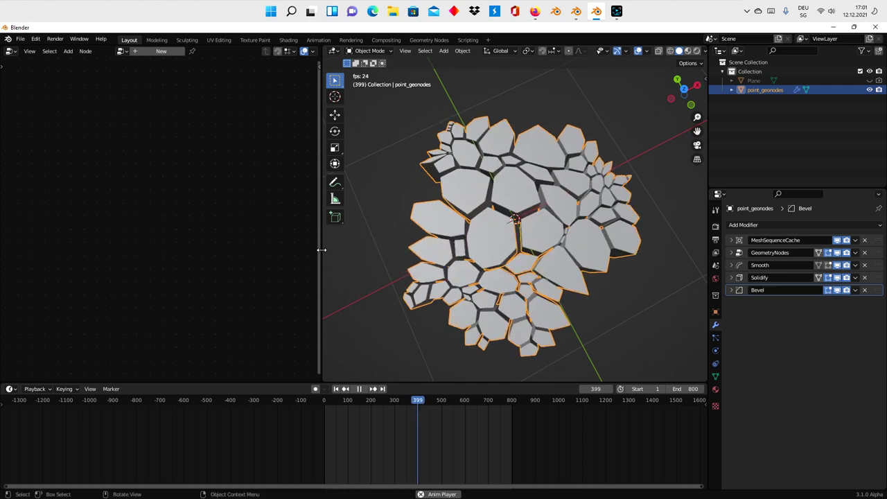
Show the GeometryNodes modifier's tree and frame the Realize Instances and Curve Circle nodes.
left_click(851, 254)
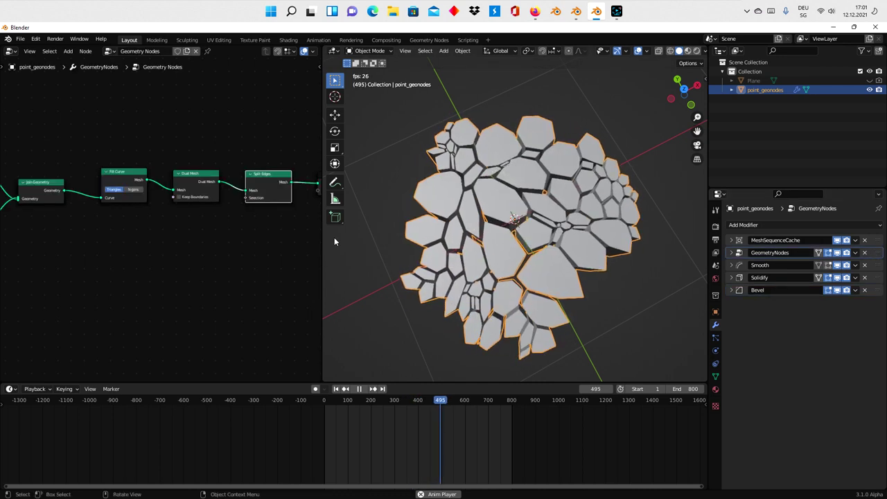
left_click_drag(323, 240, 353, 236)
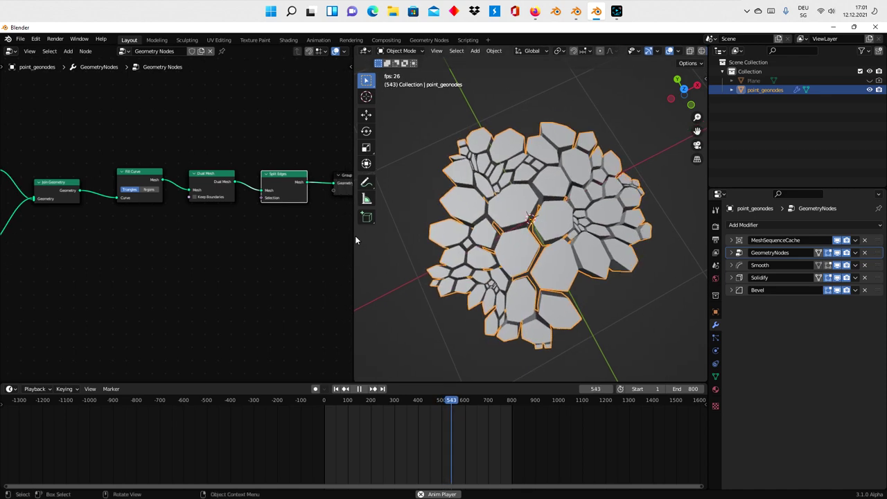
mouse_move(176, 248)
middle_mouse_down()
mouse_move(244, 265)
mouse_move(406, 248)
middle_mouse_up()
scroll(148, 272, "down", 2)
middle_click_drag(148, 272, 95, 268)
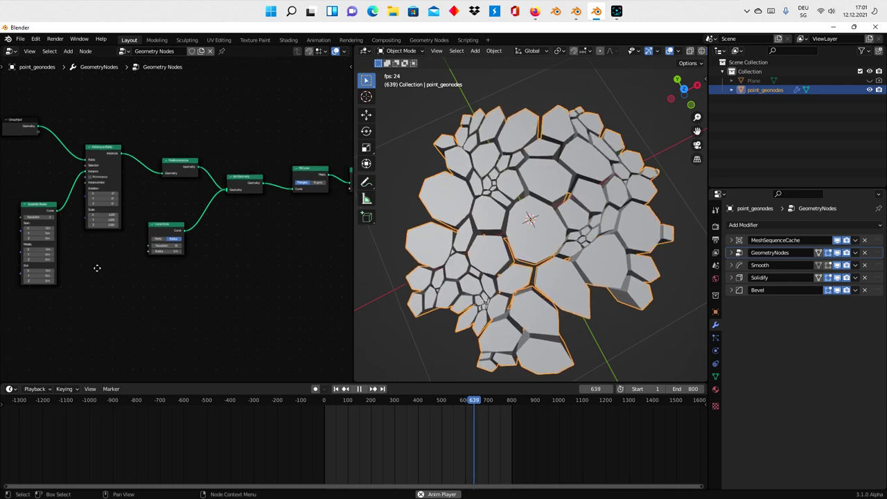
middle_click_drag(221, 244, 231, 264)
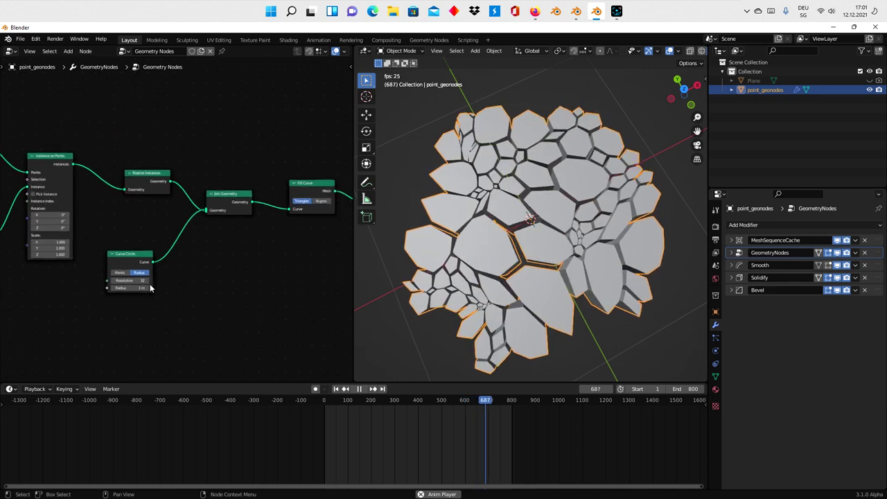
Zoom in on the Curve Circle node and set its Radius to about 1.2 m.
scroll(149, 284, "up", 2)
middle_click_drag(150, 283, 203, 251)
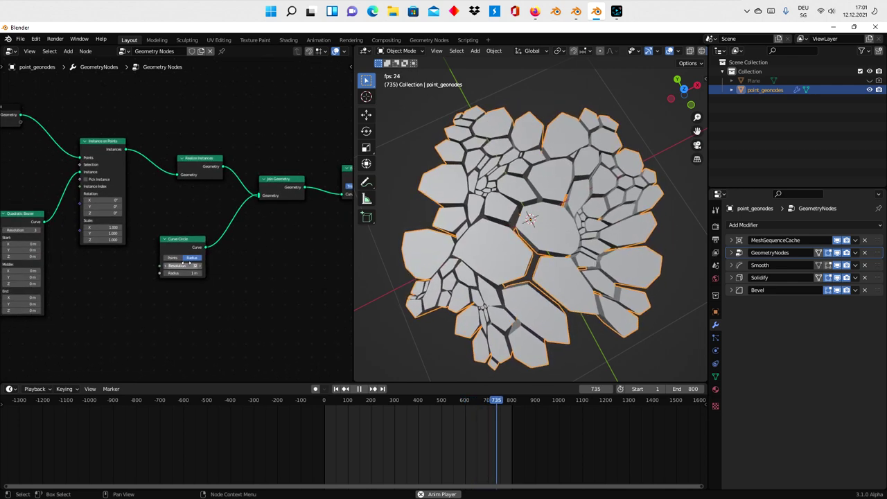
left_click_drag(180, 273, 236, 273)
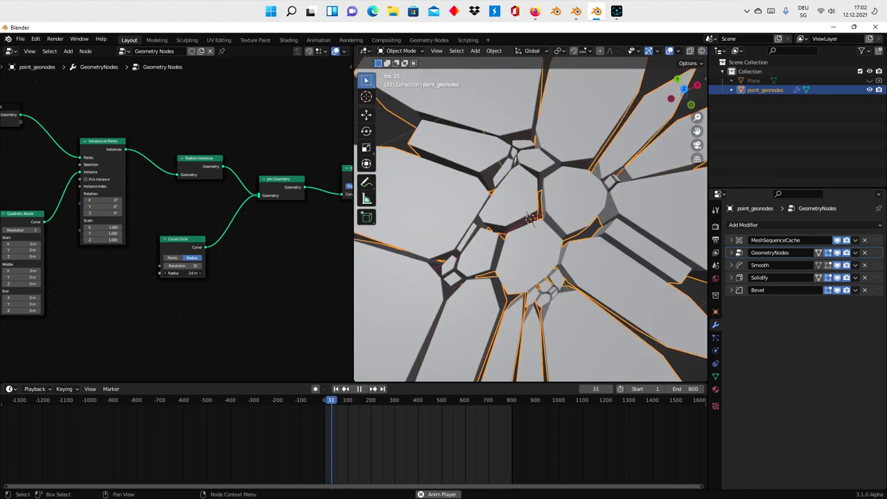
mouse_move(236, 273)
left_mouse_down()
mouse_move(160, 273)
mouse_move(228, 273)
mouse_move(159, 273)
mouse_move(201, 273)
left_mouse_up()
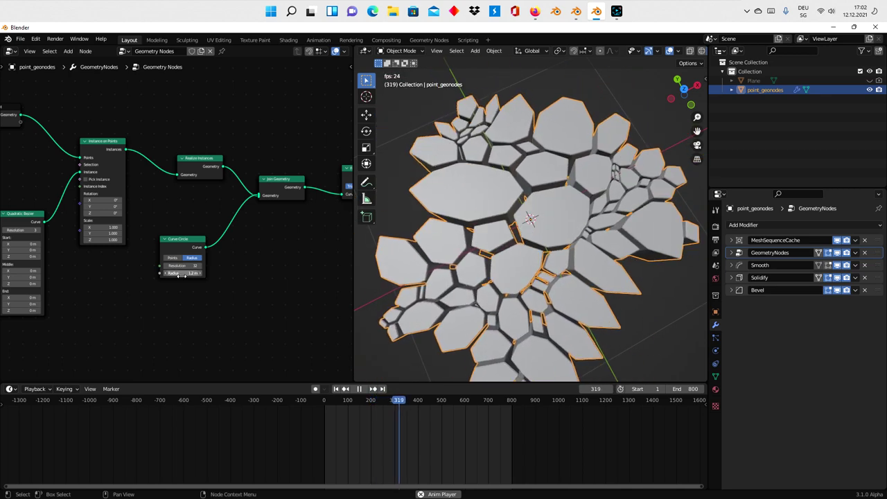
scroll(182, 274, "down", 1)
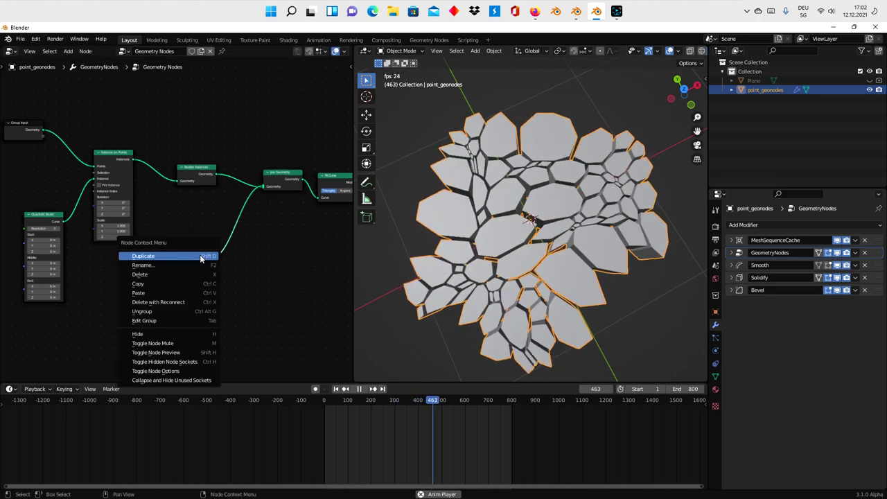
Duplicate the Curve Circle node and feed the copy into Join Geometry.
left_click(200, 256)
left_click(198, 305)
scroll(135, 273, "up", 1)
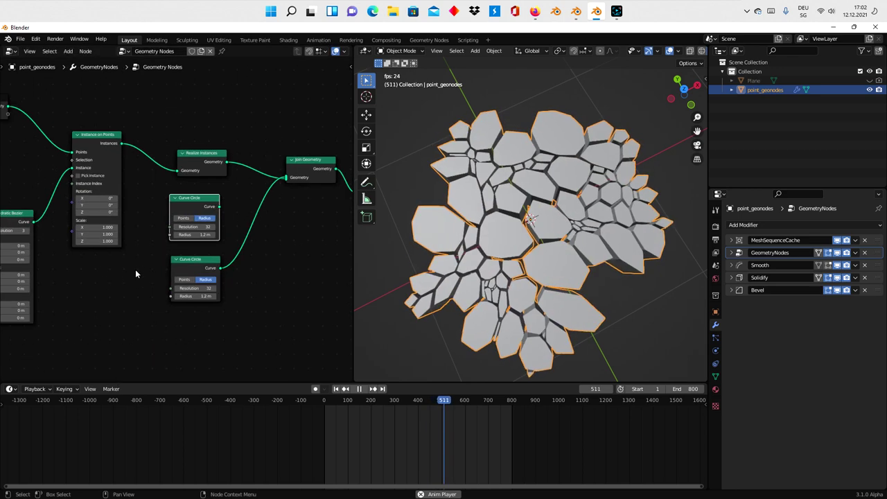
scroll(136, 272, "up", 1)
scroll(143, 263, "up", 1)
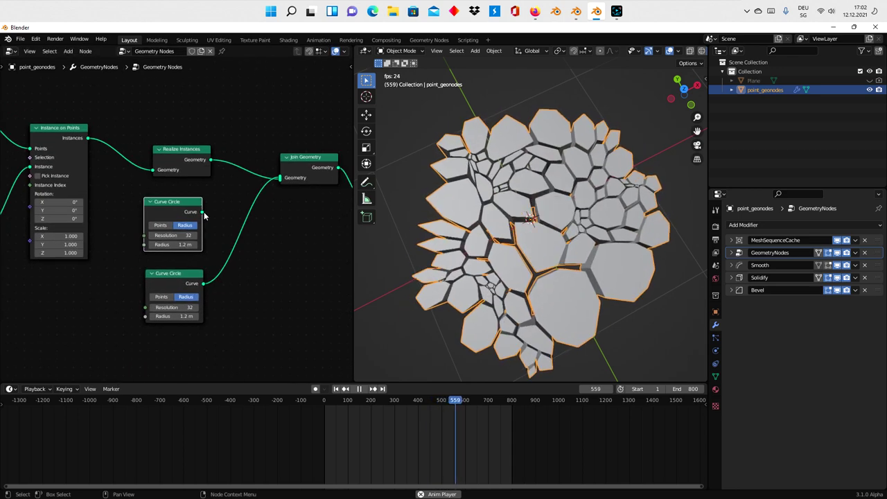
left_click_drag(280, 181, 280, 179)
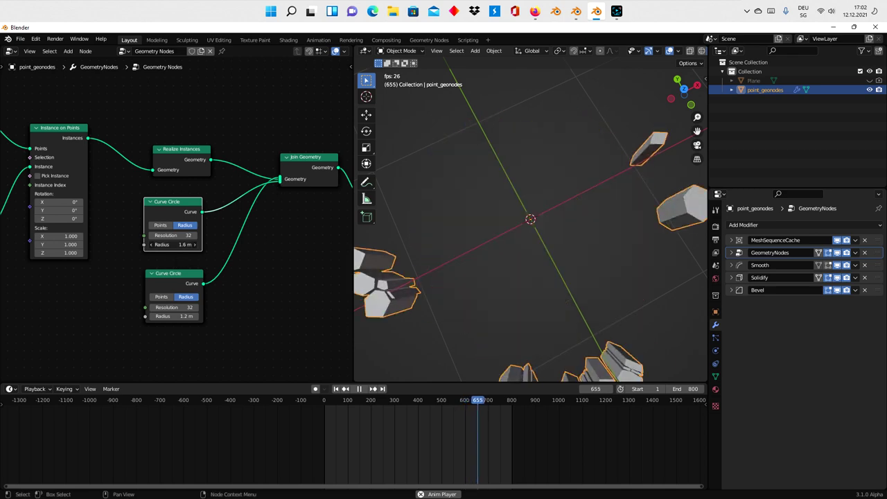
Set the upper Curve Circle radius to 0.3 m and inspect the central hole up close.
left_click_drag(173, 245, 149, 244)
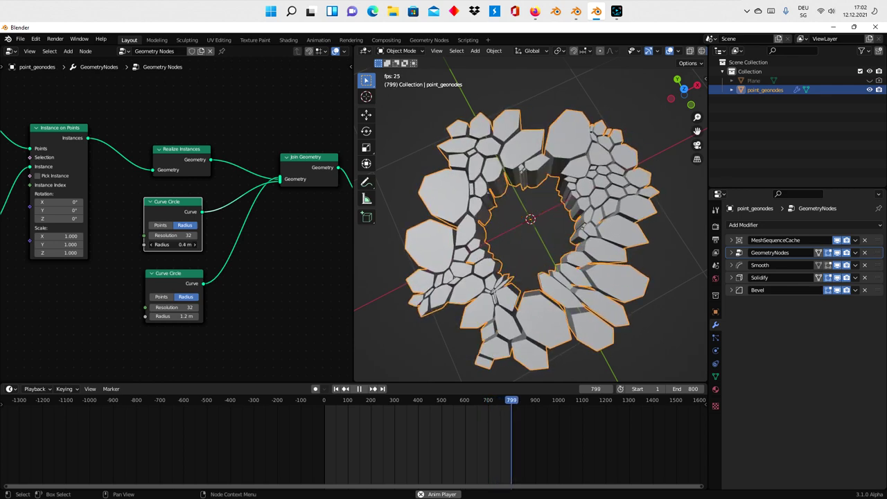
mouse_move(173, 244)
left_mouse_down()
mouse_move(149, 245)
mouse_move(209, 247)
left_mouse_up()
middle_click_drag(513, 235, 547, 224)
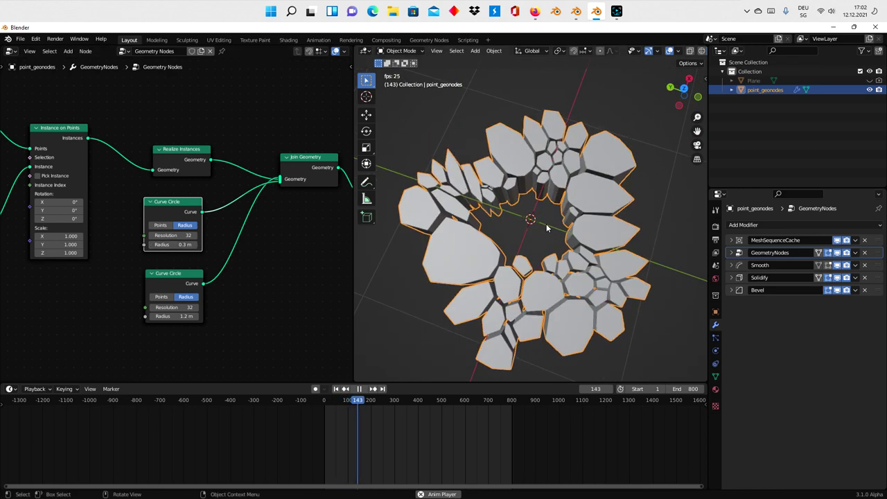
left_click(477, 117)
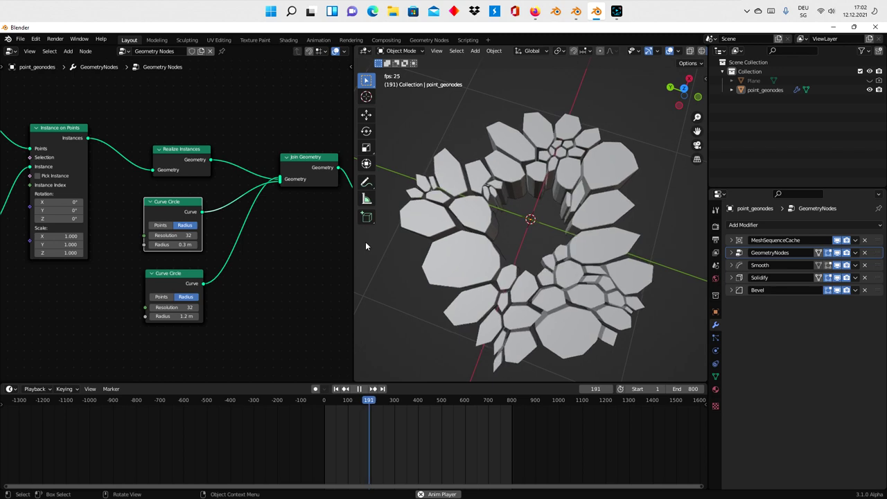
middle_click_drag(359, 253, 561, 220)
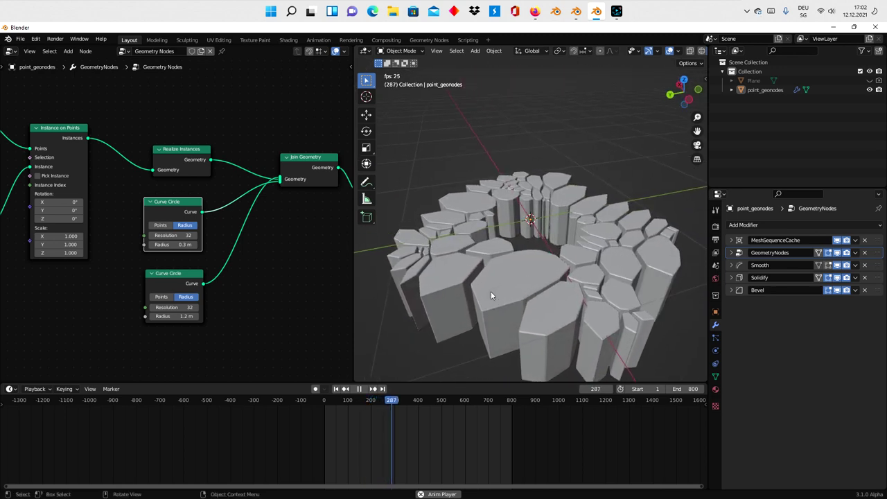
scroll(491, 295, "up", 2)
left_click_drag(353, 237, 281, 238)
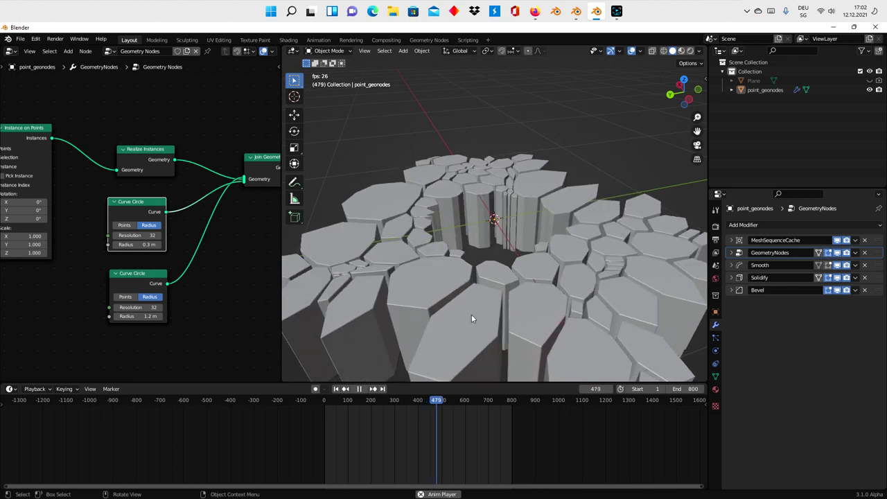
mouse_move(472, 318)
middle_mouse_down()
mouse_move(530, 296)
mouse_move(466, 300)
mouse_move(467, 332)
middle_mouse_up()
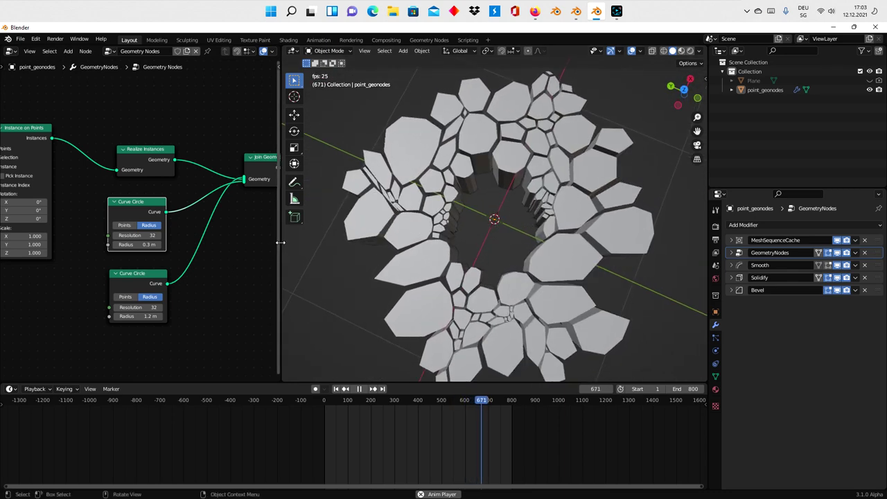
Set the upper Curve Circle resolution to 3 and the 1.2 m circle's to 512.
left_click_drag(280, 241, 331, 241)
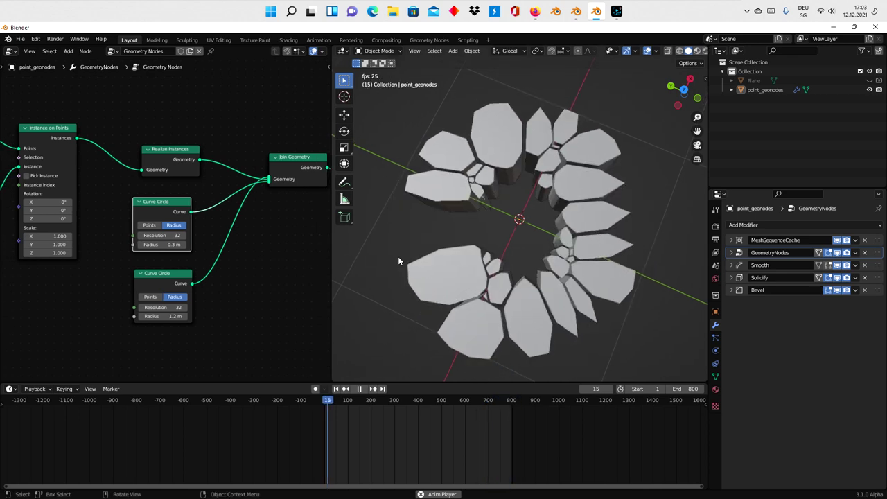
scroll(167, 217, "up", 2)
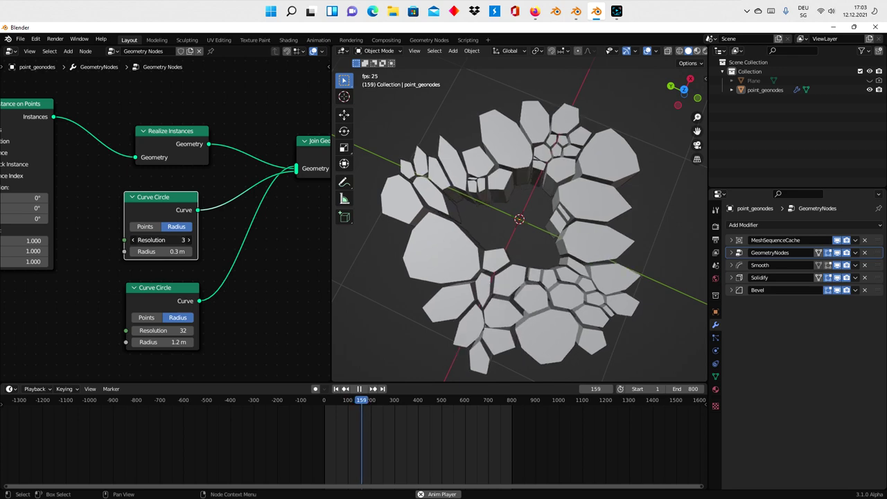
left_click_drag(159, 240, 139, 240)
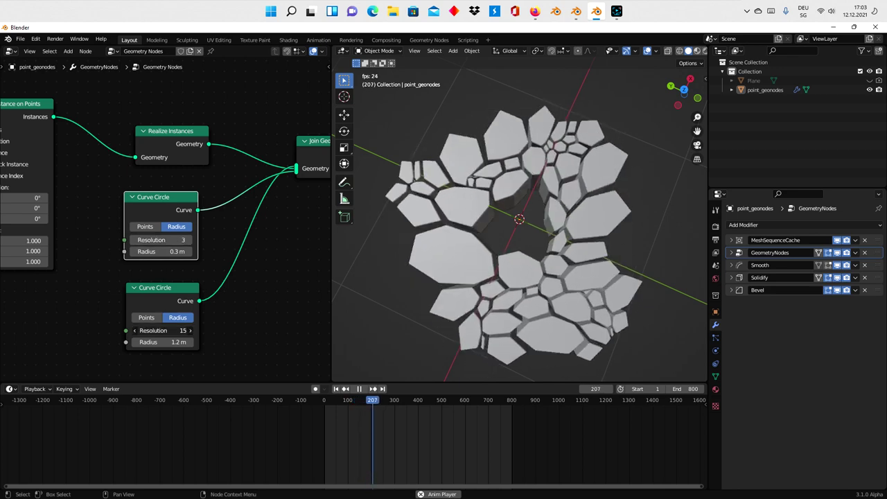
mouse_move(170, 330)
left_mouse_down()
mouse_move(156, 330)
mouse_move(191, 330)
left_mouse_up()
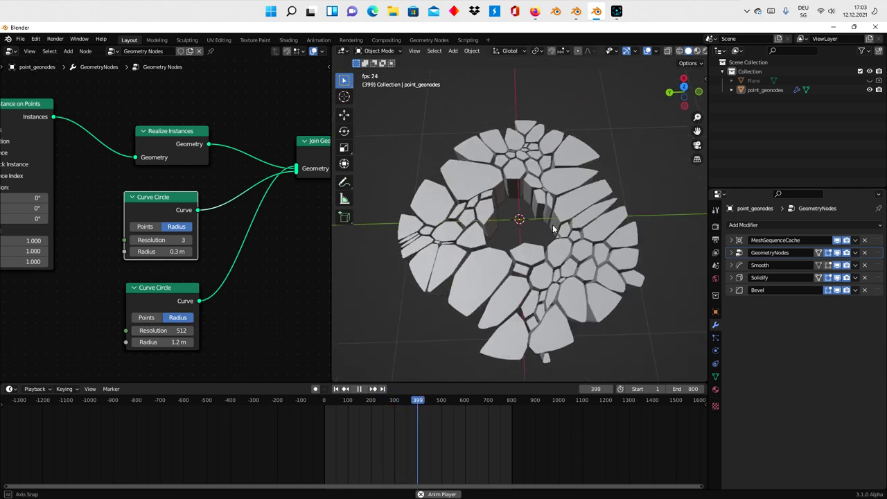
mouse_move(552, 225)
middle_mouse_down()
mouse_move(559, 165)
mouse_move(542, 267)
middle_mouse_up()
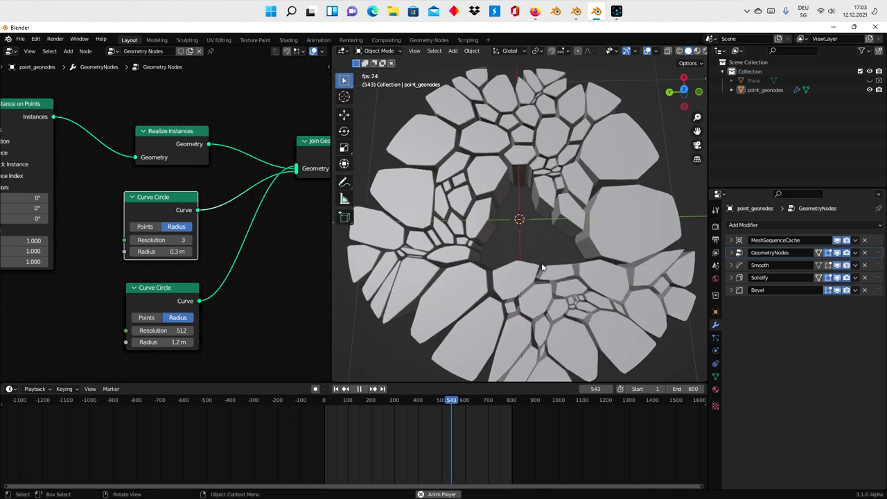
scroll(275, 258, "down", 2)
scroll(253, 285, "down", 2)
Move the Group Input node up-left and duplicate it.
scroll(266, 280, "down", 1)
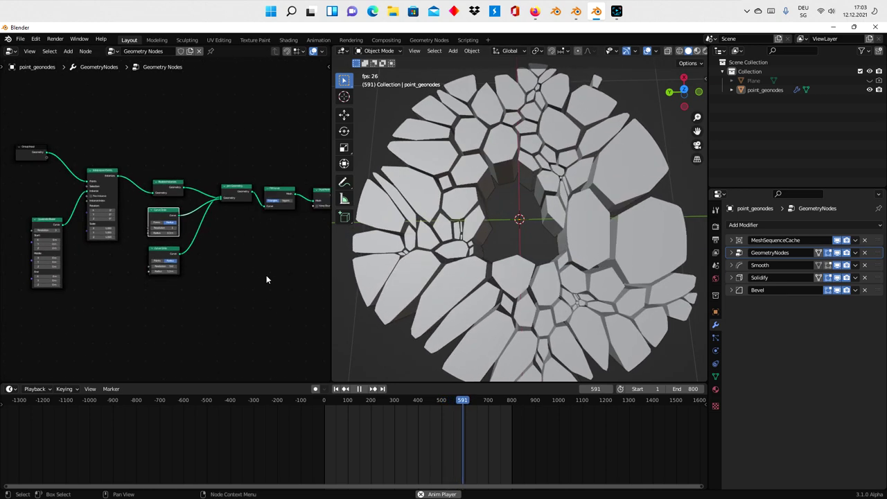
middle_click_drag(63, 135, 171, 150)
scroll(196, 138, "up", 1)
scroll(178, 198, "up", 1)
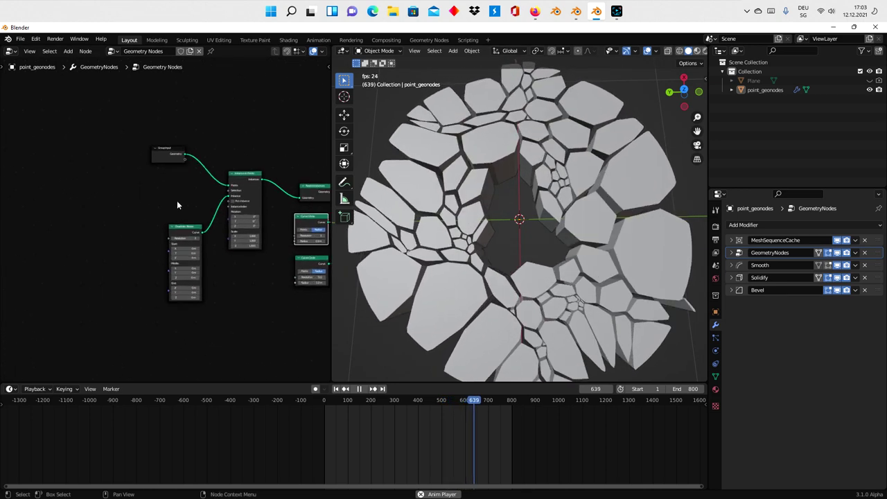
scroll(176, 203, "up", 1)
scroll(176, 200, "up", 1)
left_click_drag(180, 133, 105, 96)
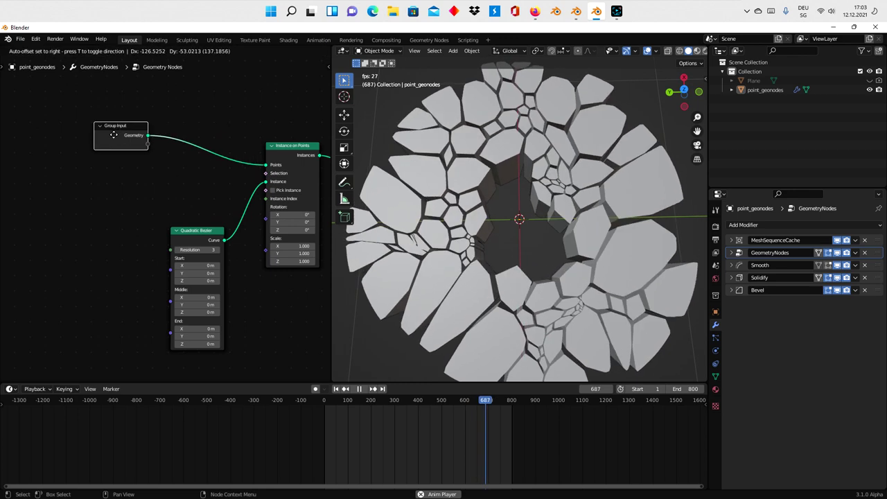
scroll(130, 149, "down", 1)
middle_click_drag(134, 163, 144, 236)
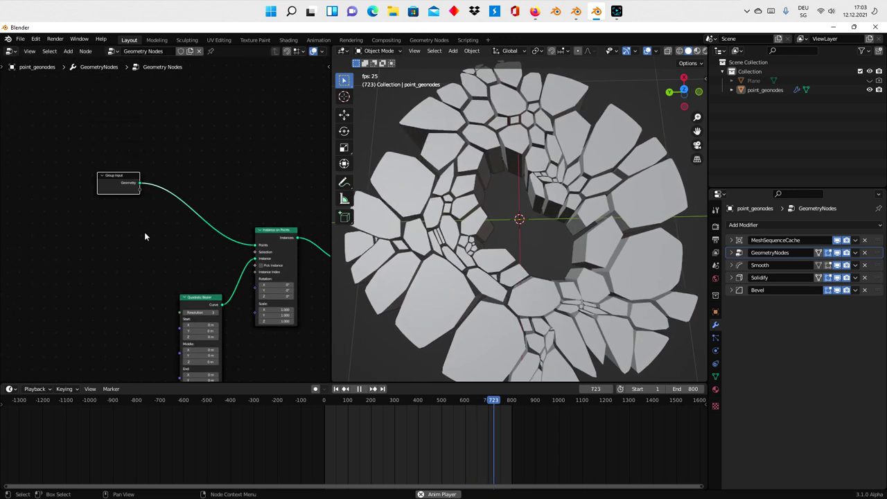
right_click(128, 182)
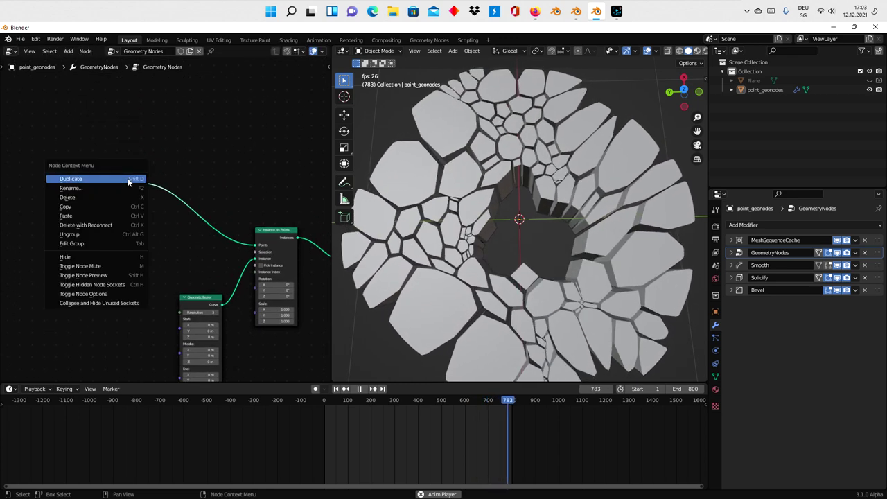
left_click(131, 178)
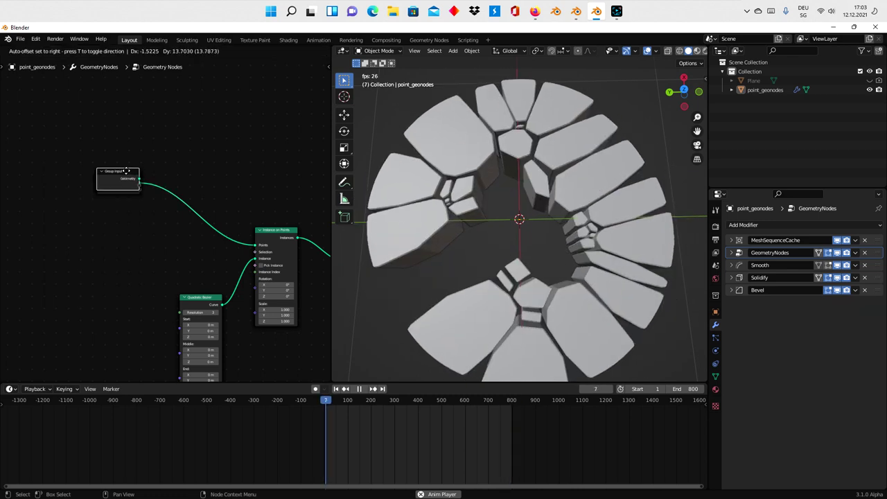
Join the copy via a Transform node scaled to 0.6 on X, Y and Z.
key("shift+a")
left_click(224, 178)
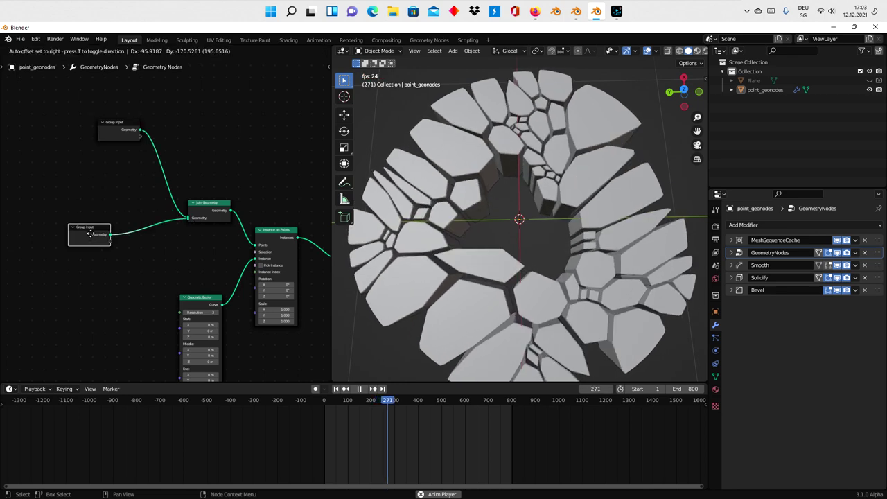
key("shift+a")
left_click(126, 182)
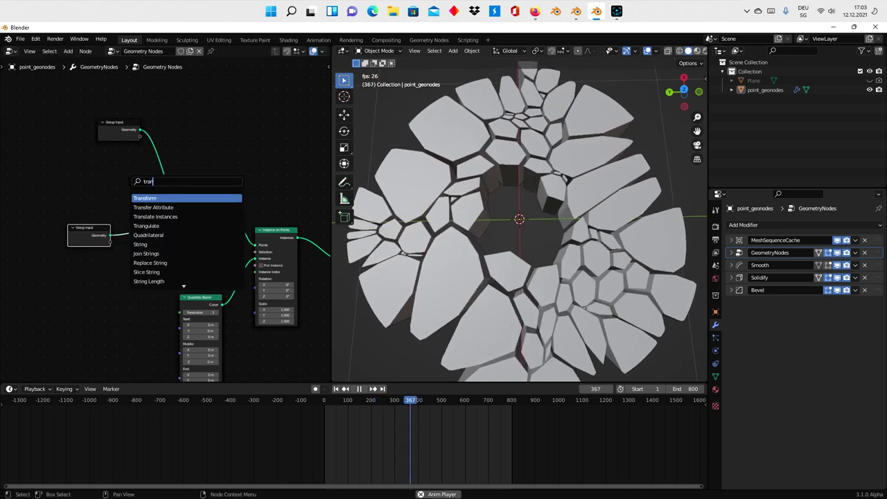
left_click(147, 198)
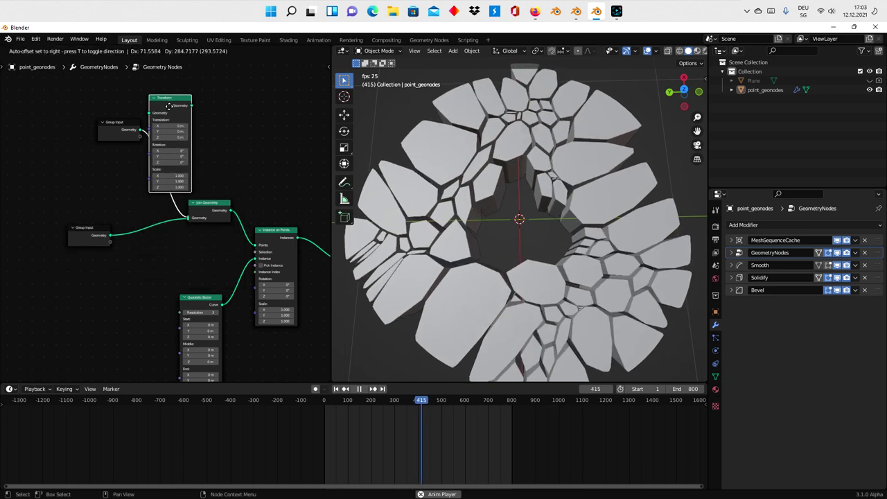
left_click(167, 108)
scroll(164, 201, "up", 1)
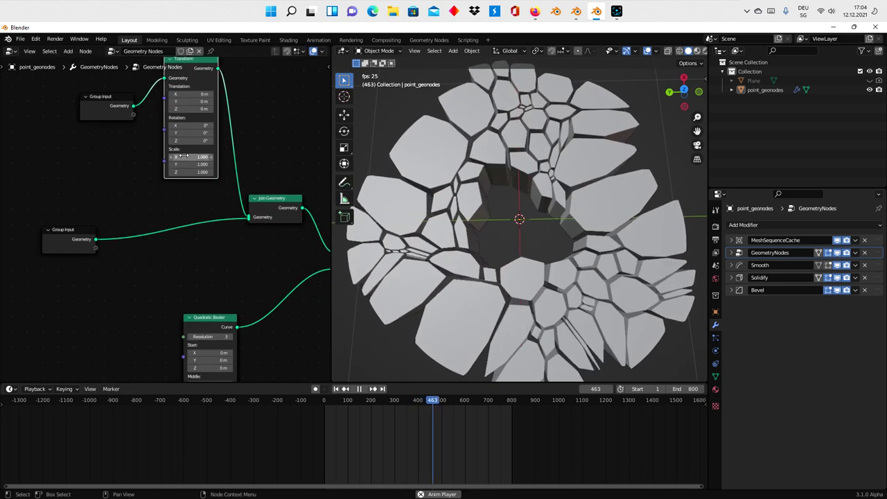
mouse_move(194, 157)
left_mouse_down()
mouse_move(208, 172)
mouse_move(236, 164)
mouse_move(167, 164)
mouse_move(183, 165)
left_mouse_up()
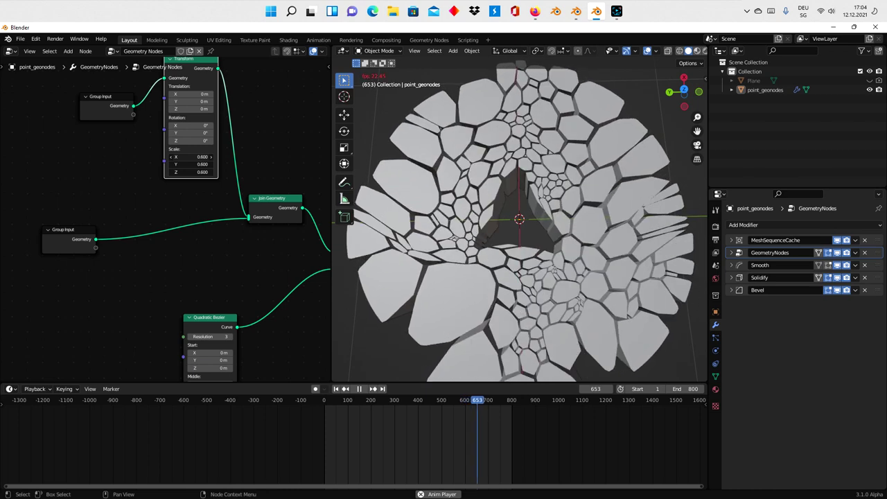
Tilt the view to look into the hole and move the Group Input nodes aside.
mouse_move(485, 208)
middle_mouse_down()
mouse_move(546, 202)
mouse_move(587, 212)
middle_mouse_up()
scroll(537, 283, "up", 5)
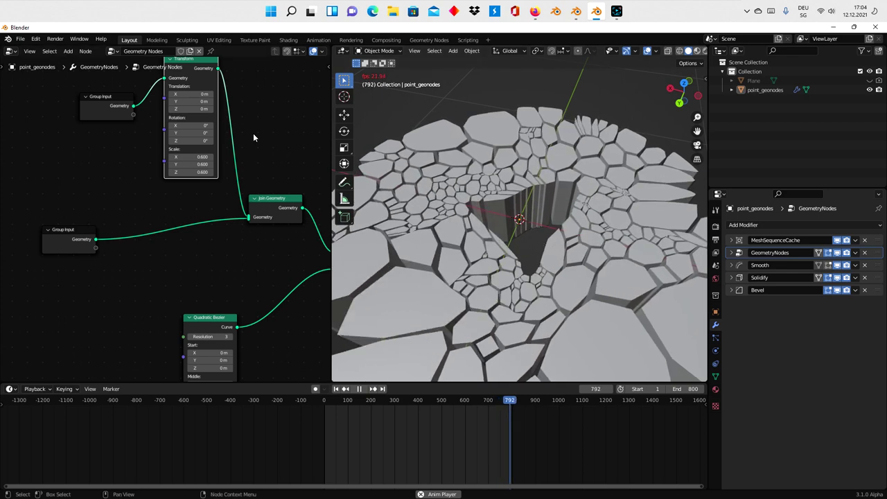
scroll(253, 133, "down", 2)
middle_click_drag(238, 139, 195, 187)
left_click_drag(69, 149, 36, 160)
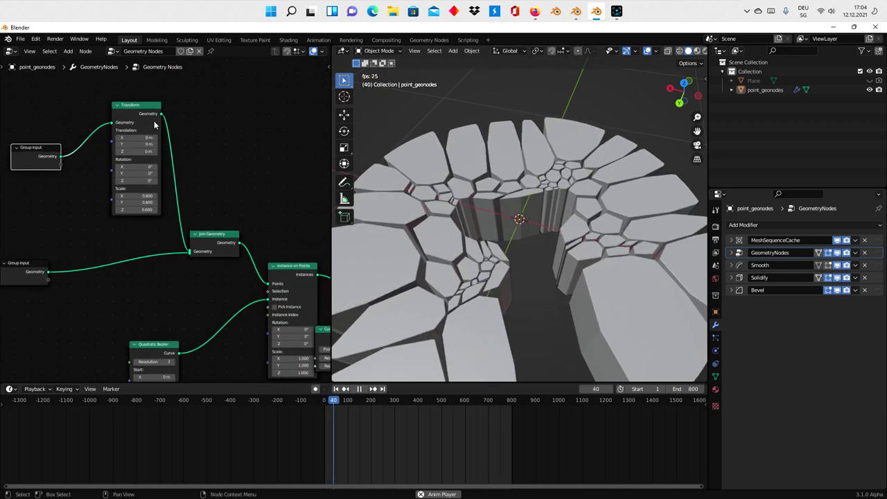
Insert a Set Position node between Transform and Join Geometry, offsetting Y by -0.5 m and Z by 0.8 m.
left_click_drag(146, 113, 124, 117)
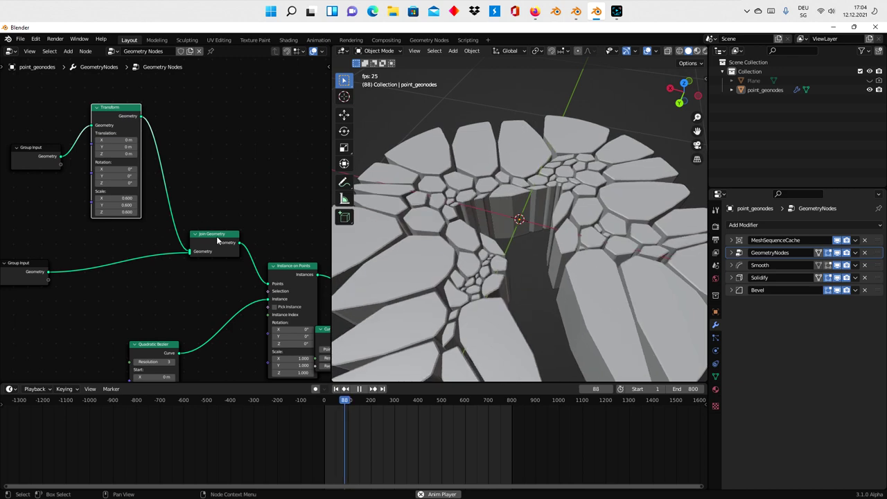
key("shift+a")
left_click(220, 179)
type("set")
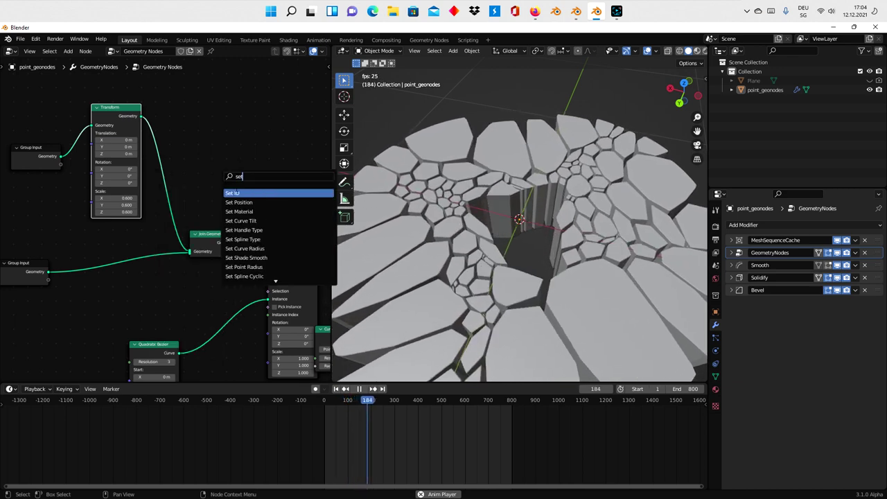
left_click(245, 200)
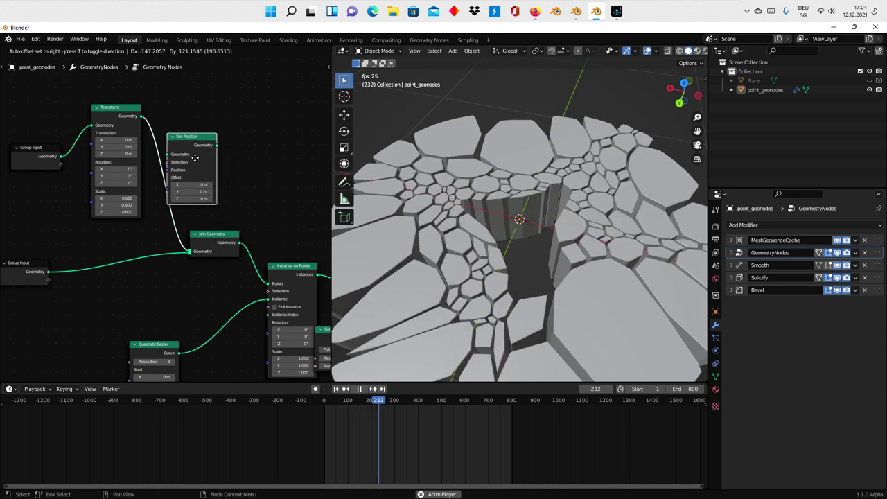
left_click(196, 159)
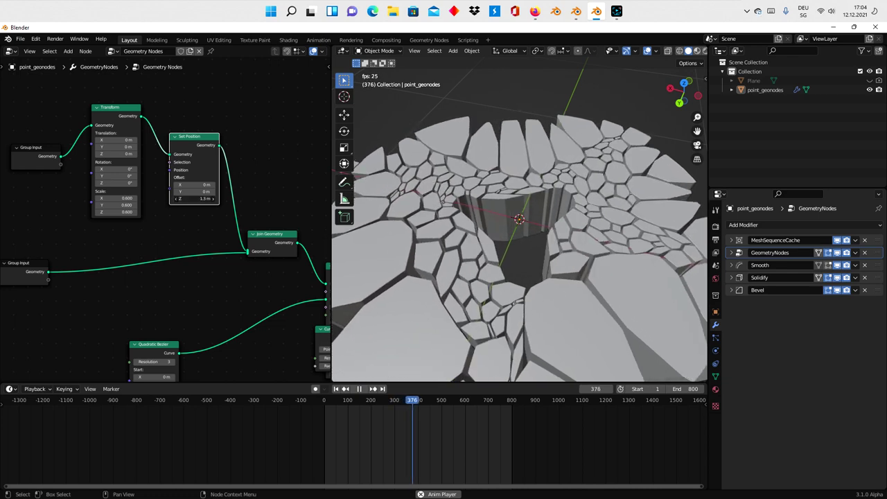
left_click_drag(196, 191, 177, 191)
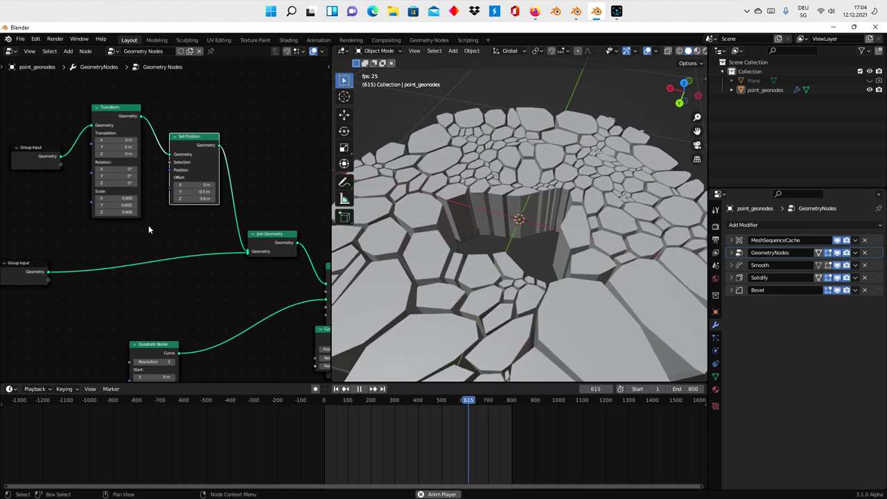
Tidy the layout of the Group Input, Transform and Set Position nodes.
scroll(148, 226, "down", 1)
left_click(37, 159)
left_click_drag(37, 158, 5, 122)
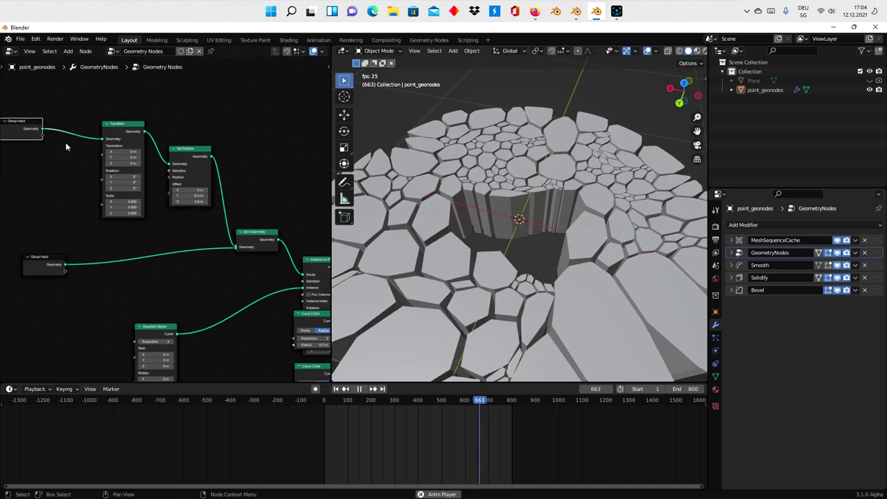
left_click_drag(121, 131, 99, 119)
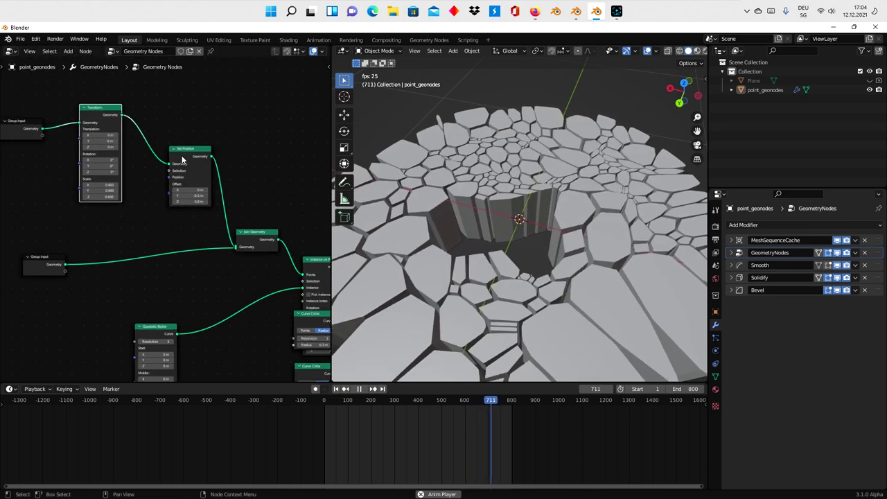
left_click_drag(189, 201, 210, 188)
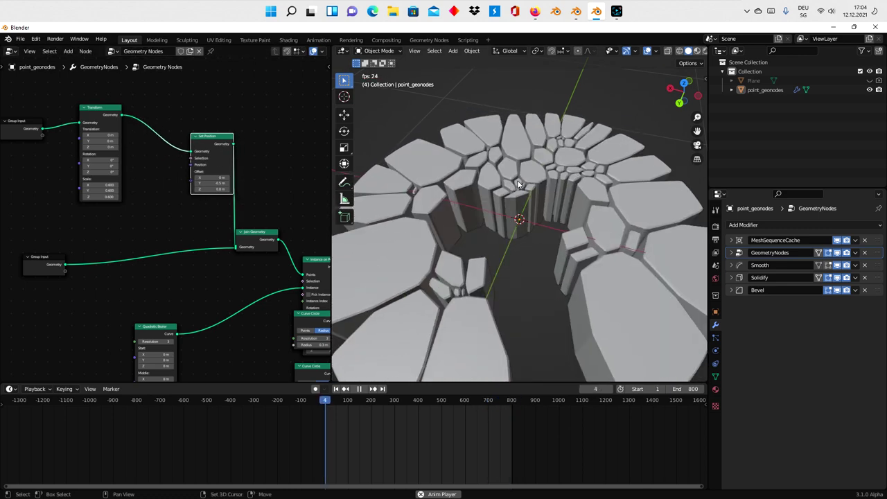
key("shift+a")
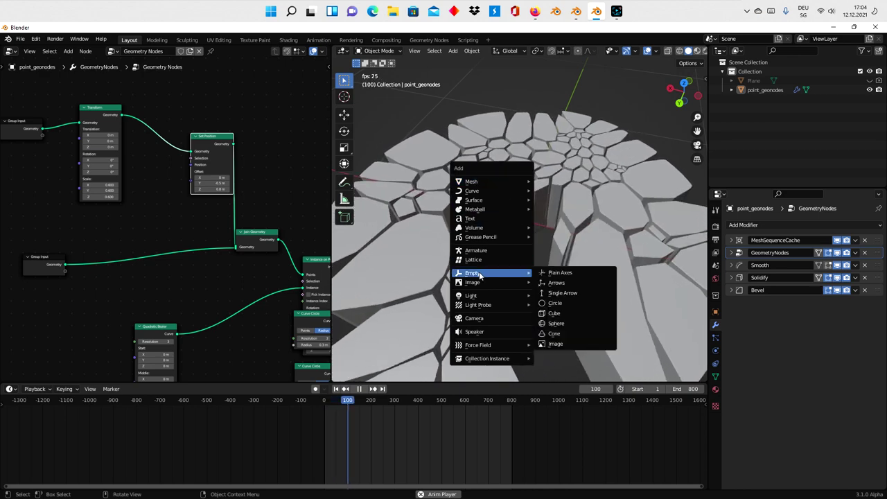
Add a Plain Axes Empty and link its Object Info Location to the Set Position Offset.
left_click(552, 272)
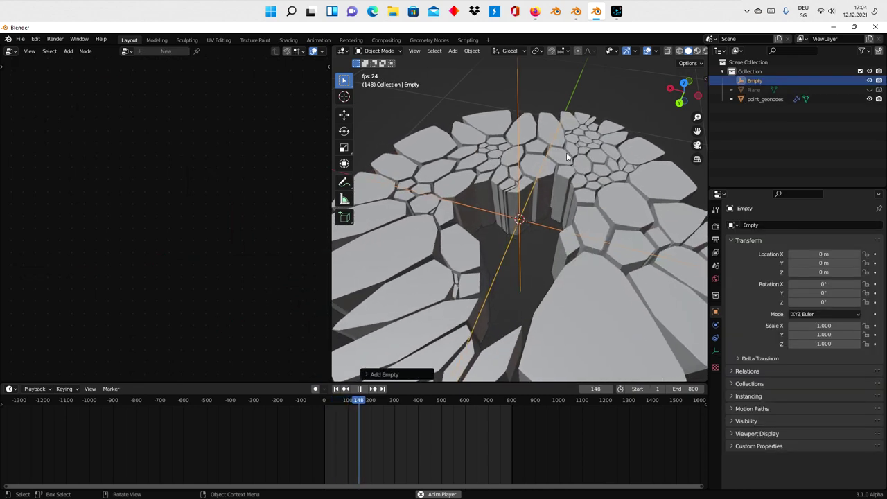
left_click(610, 152)
left_click_drag(755, 81, 132, 217)
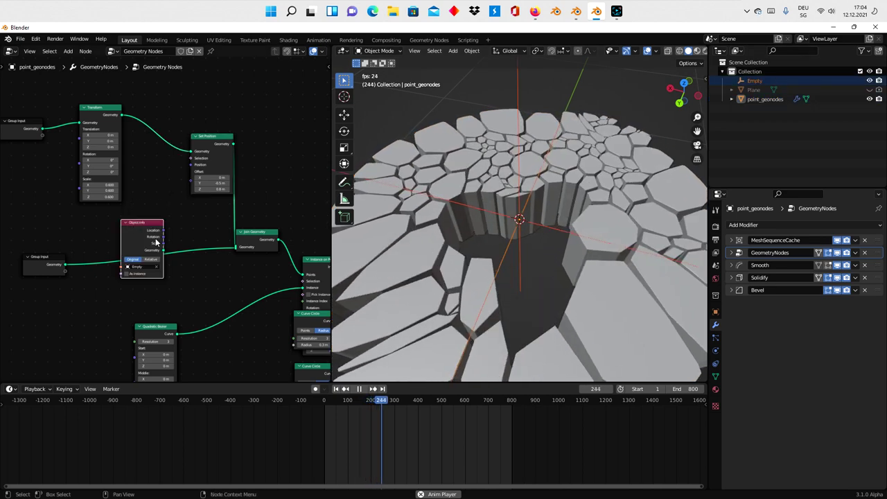
left_click_drag(192, 183, 192, 185)
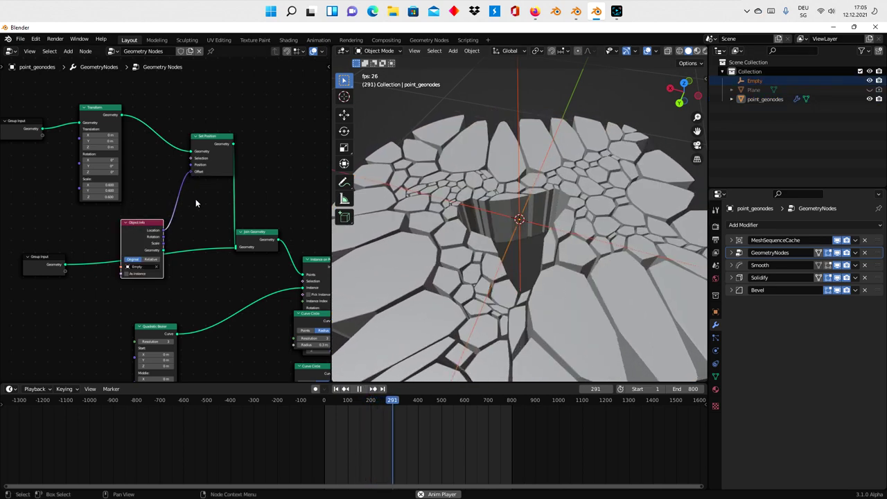
Move the Empty near the origin, to about -0.027, 0.049, -0.042 m, and view the tiles from low.
left_click(756, 82)
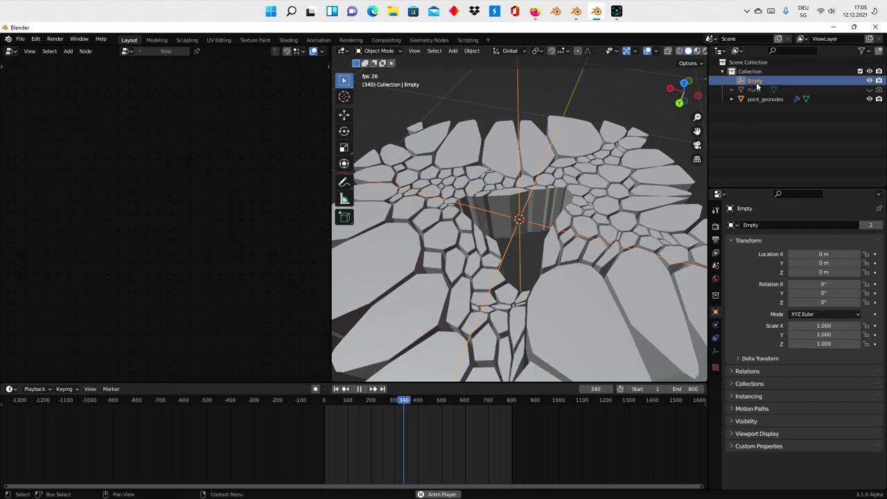
key("g")
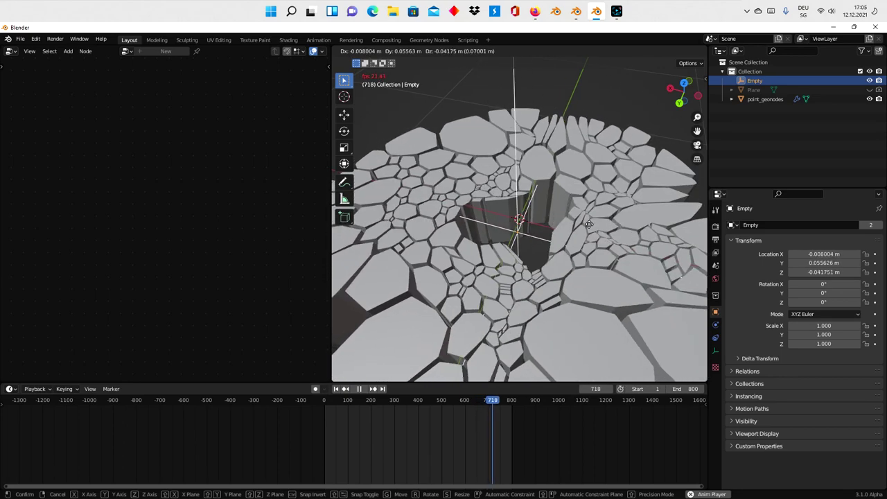
left_click(590, 235)
scroll(565, 267, "down", 2)
scroll(540, 292, "down", 3)
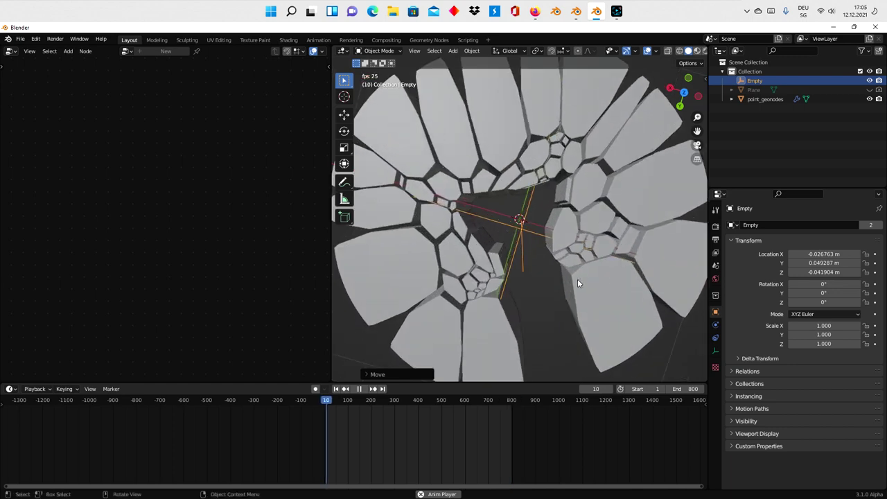
middle_click_drag(559, 281, 510, 201)
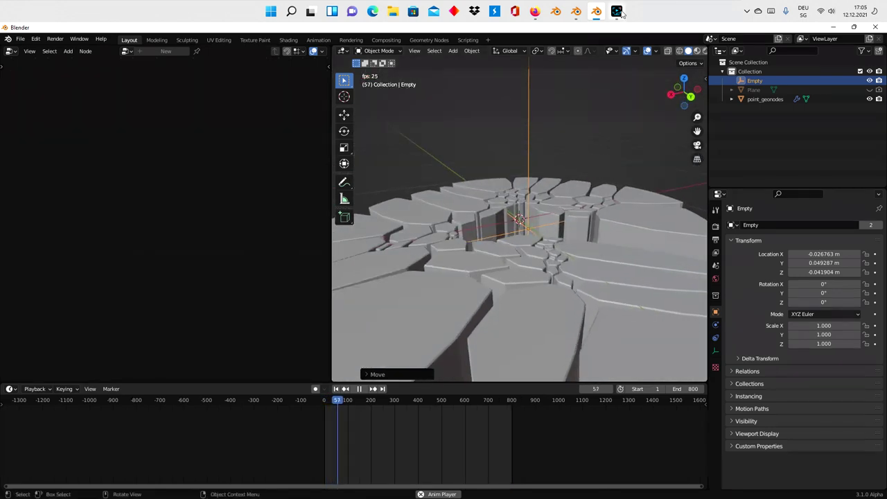